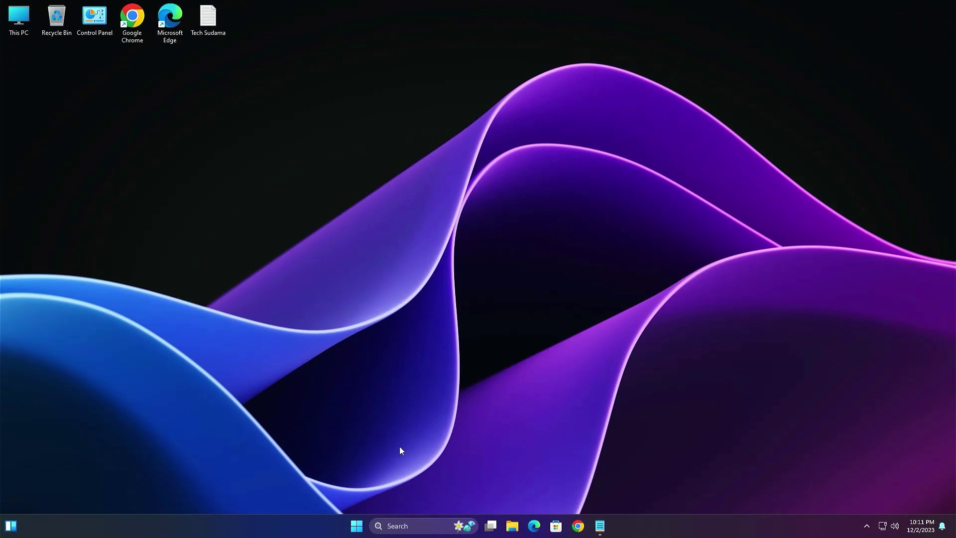
- Run powercfg.exe /hibernate off in an administrator PowerShell, then close the window
{"action": "left_click", "coordinate": [358, 526]}
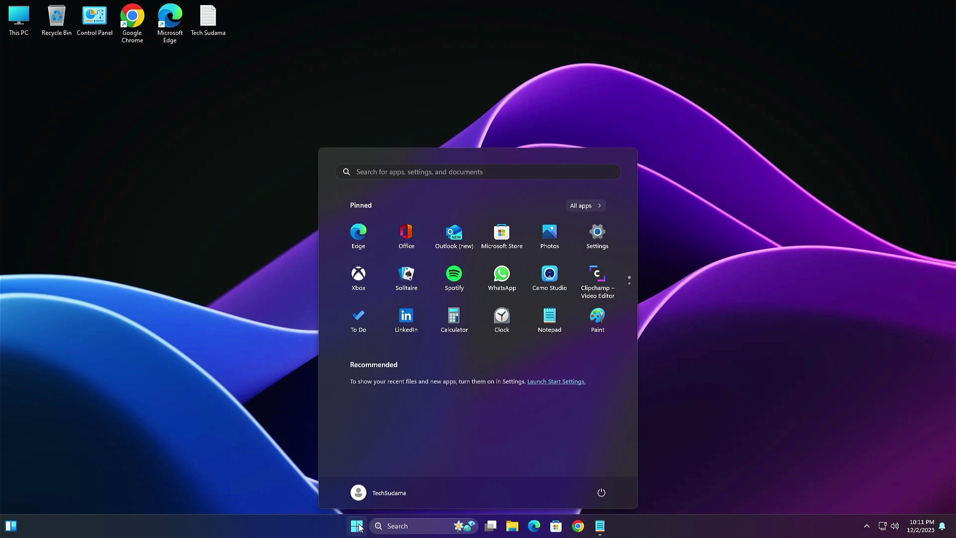
{"action": "type", "text": "power Automate"}
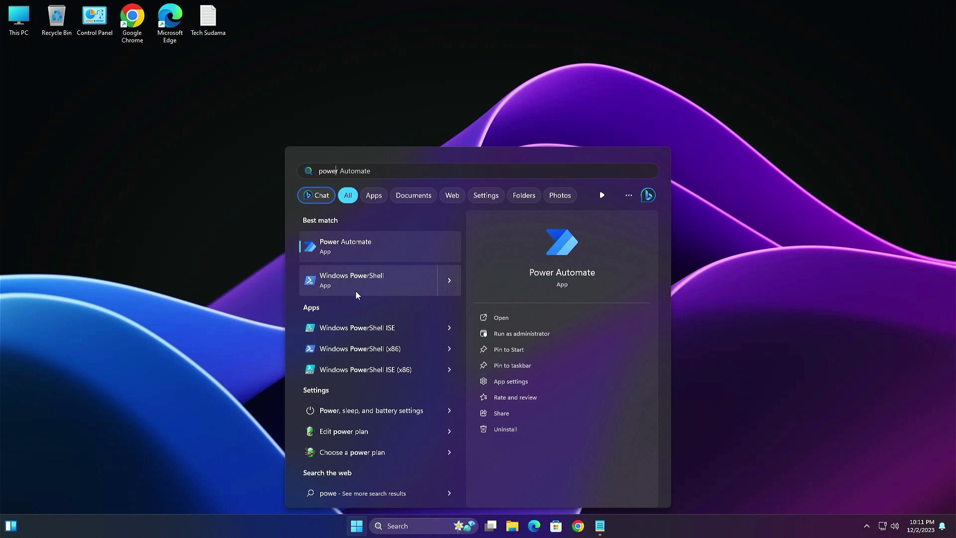
{"action": "left_click", "coordinate": [448, 281]}
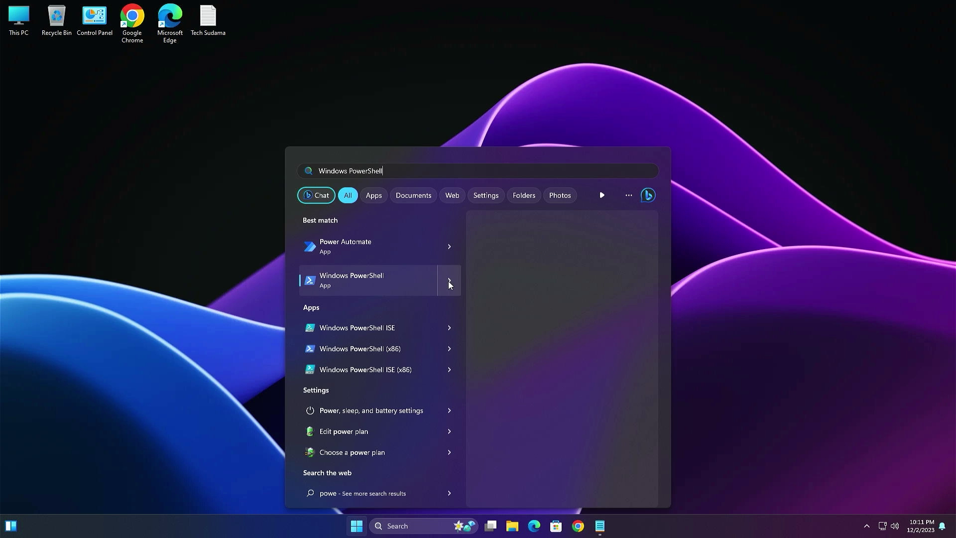
{"action": "left_click", "coordinate": [519, 334]}
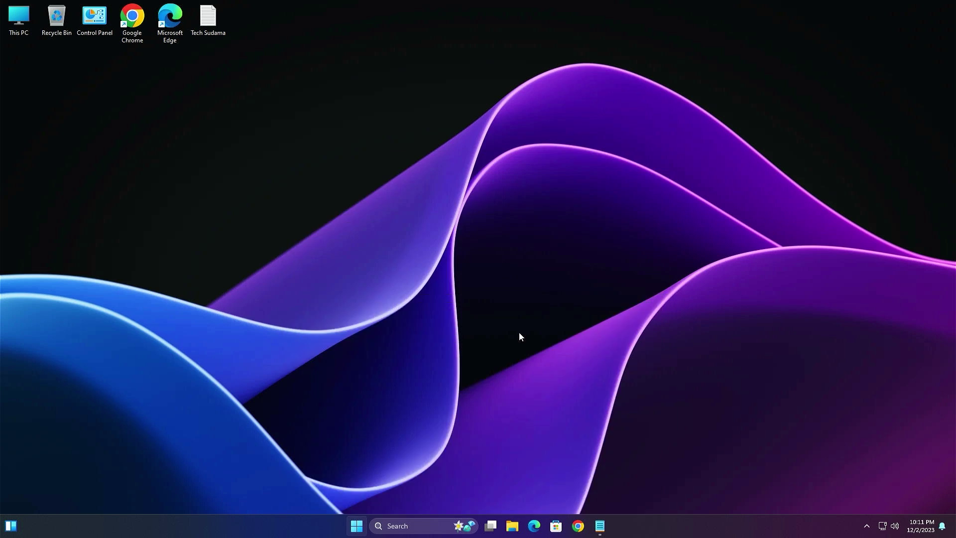
{"action": "left_click", "coordinate": [451, 340]}
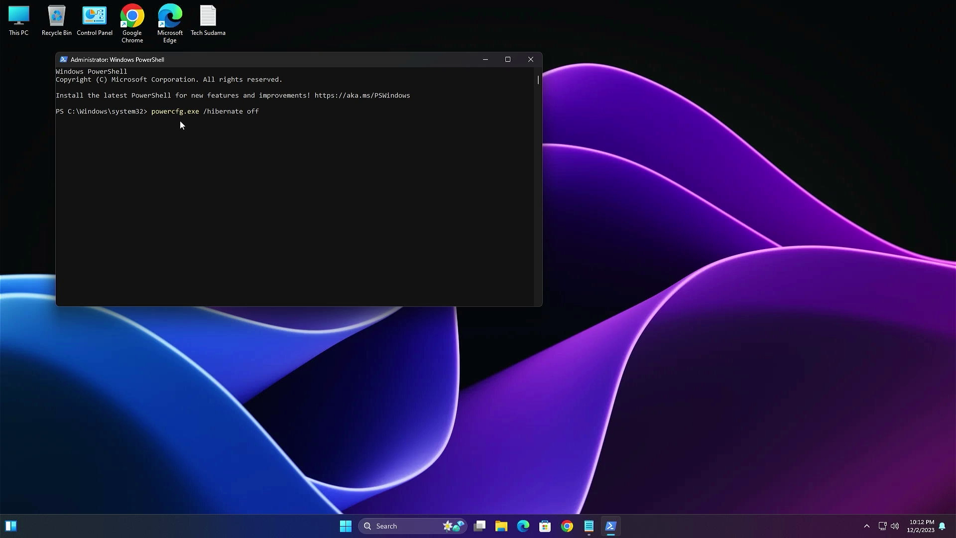
{"action": "key", "text": "Return"}
{"action": "left_click", "coordinate": [531, 59]}
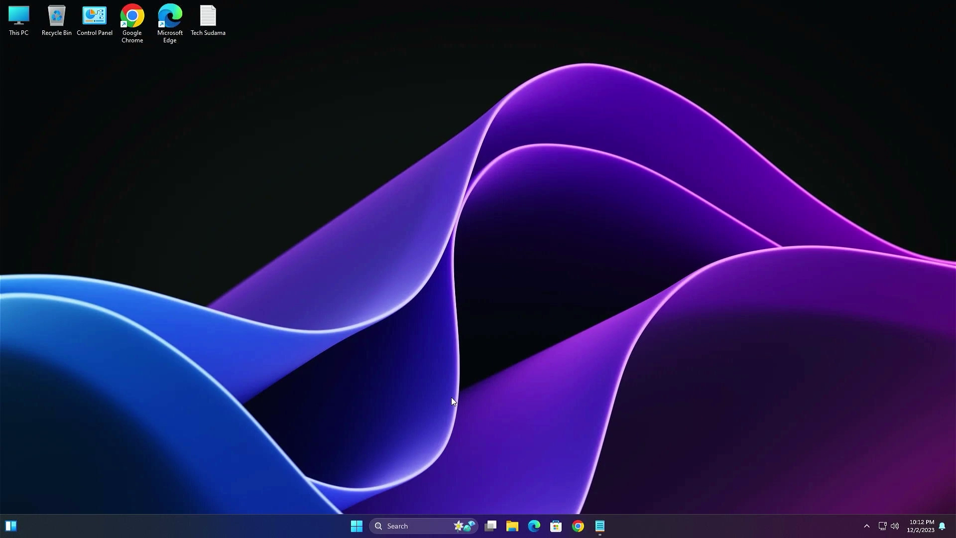
- Launch Regedit as administrator and navigate to HKLM\SYSTEM\CurrentControlSet\Control\Power
{"action": "key", "text": "super+r"}
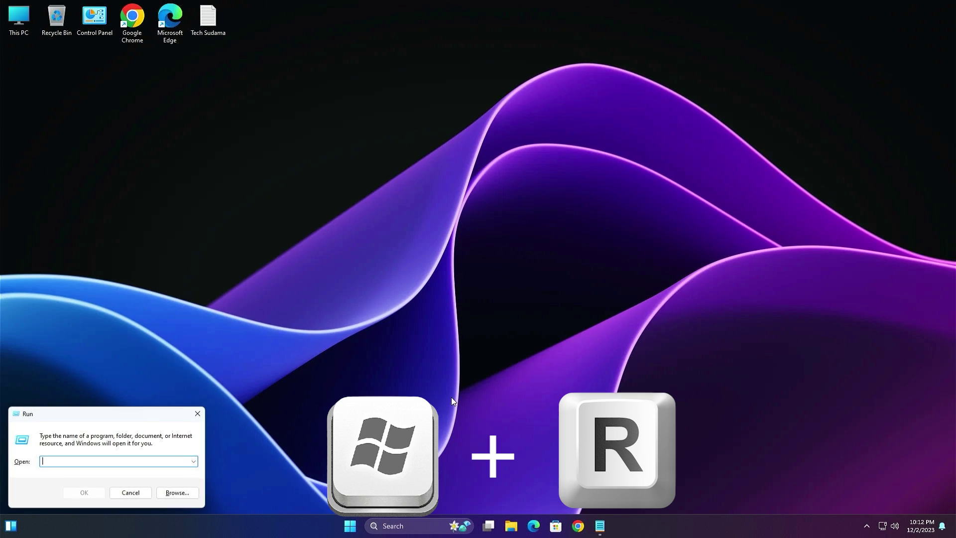
{"action": "type", "text": "Regedit"}
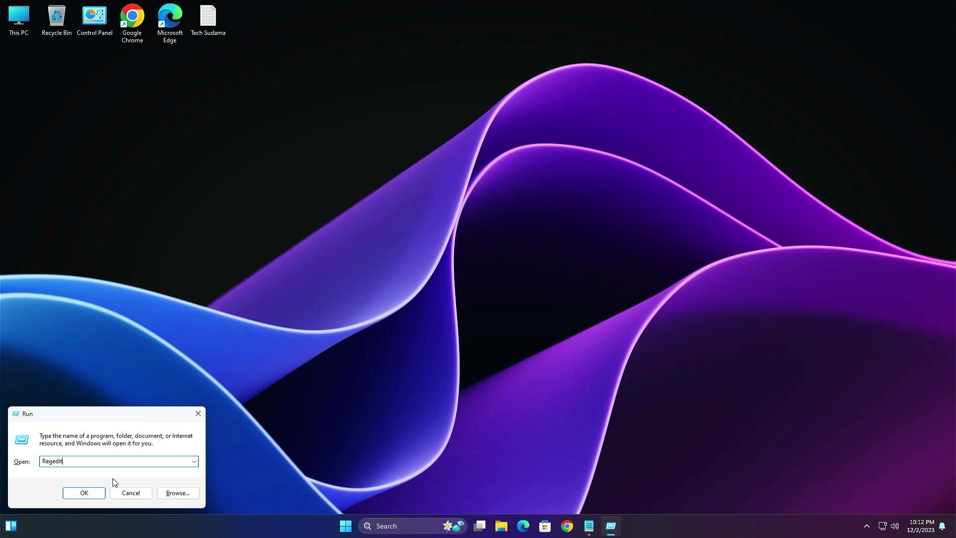
{"action": "left_click", "coordinate": [93, 493]}
{"action": "left_click", "coordinate": [426, 342]}
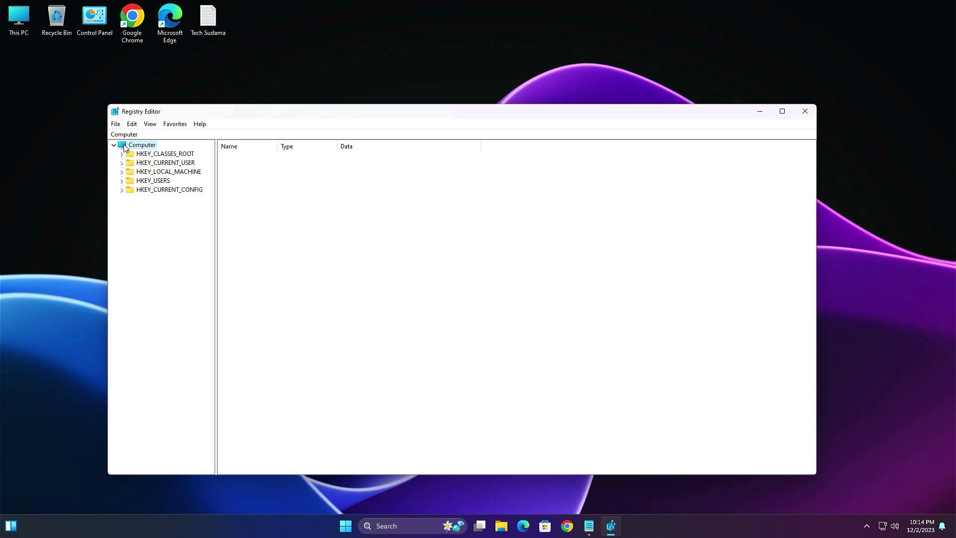
{"action": "double_click", "coordinate": [154, 172]}
{"action": "double_click", "coordinate": [154, 225]}
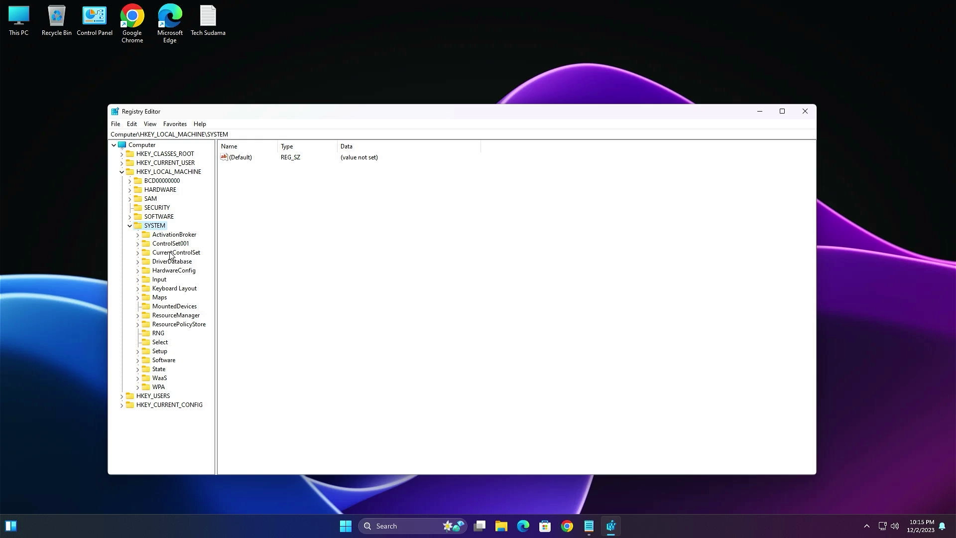
{"action": "double_click", "coordinate": [171, 253]}
{"action": "double_click", "coordinate": [174, 261]}
{"action": "scroll", "coordinate": [226, 331], "scroll_direction": "down", "scroll_amount": 13}
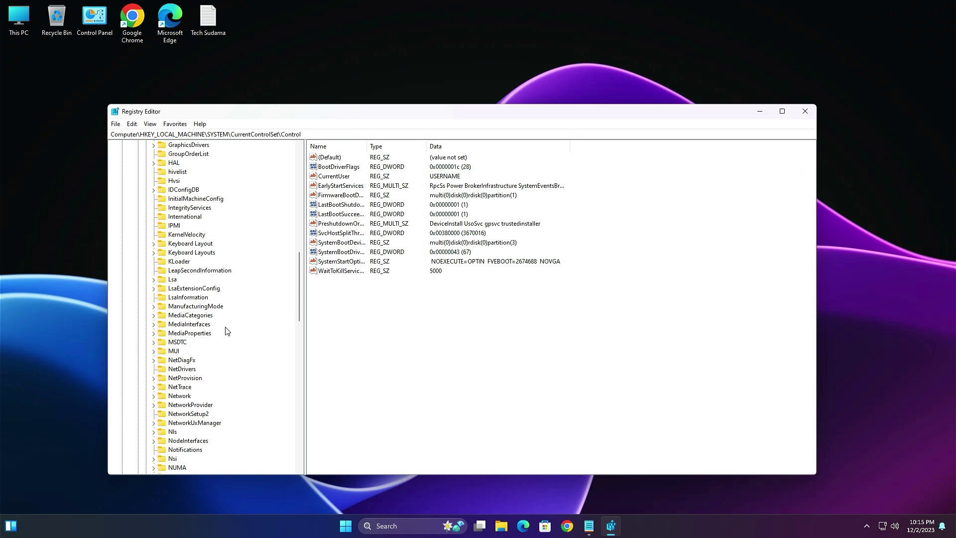
{"action": "scroll", "coordinate": [225, 330], "scroll_direction": "down", "scroll_amount": 11}
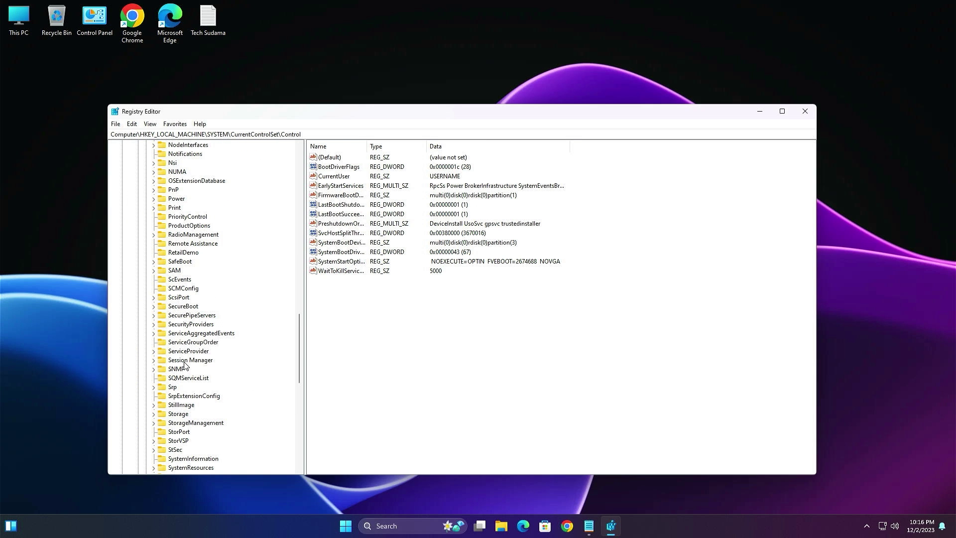
{"action": "left_click", "coordinate": [186, 362]}
{"action": "scroll", "coordinate": [174, 224], "scroll_direction": "down", "scroll_amount": 1}
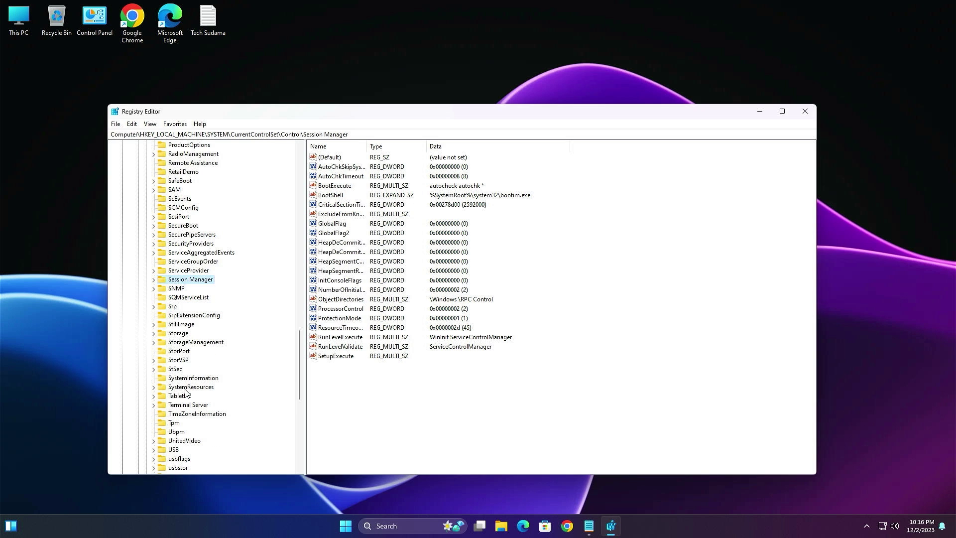
{"action": "double_click", "coordinate": [175, 172]}
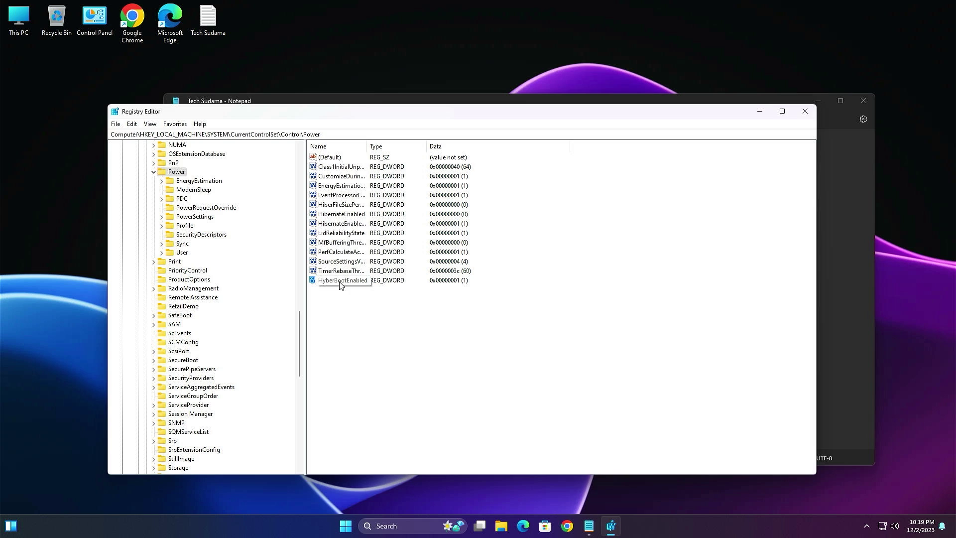
- Set HyberBootEnabled to 0 and close Registry Editor
{"action": "double_click", "coordinate": [340, 281]}
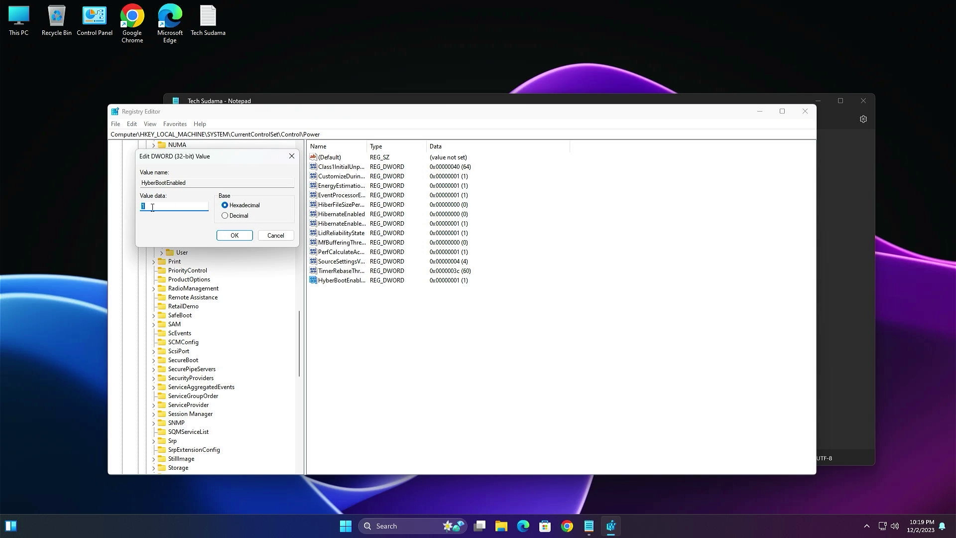
{"action": "type", "text": "0"}
{"action": "left_click", "coordinate": [221, 238]}
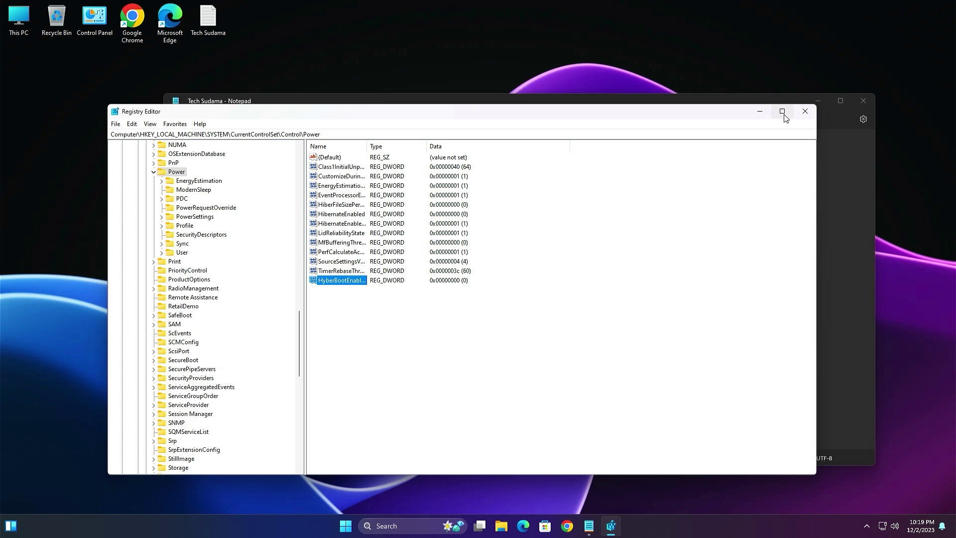
{"action": "left_click", "coordinate": [805, 111]}
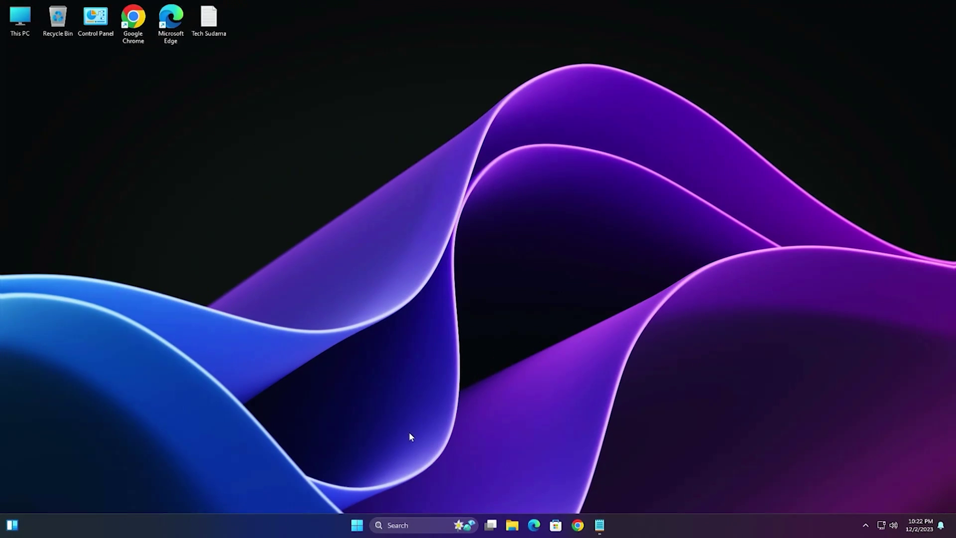
- Enable Windows Subsystem for Linux in Windows Features and restart the PC
{"action": "left_click", "coordinate": [359, 525]}
{"action": "type", "text": "feature"}
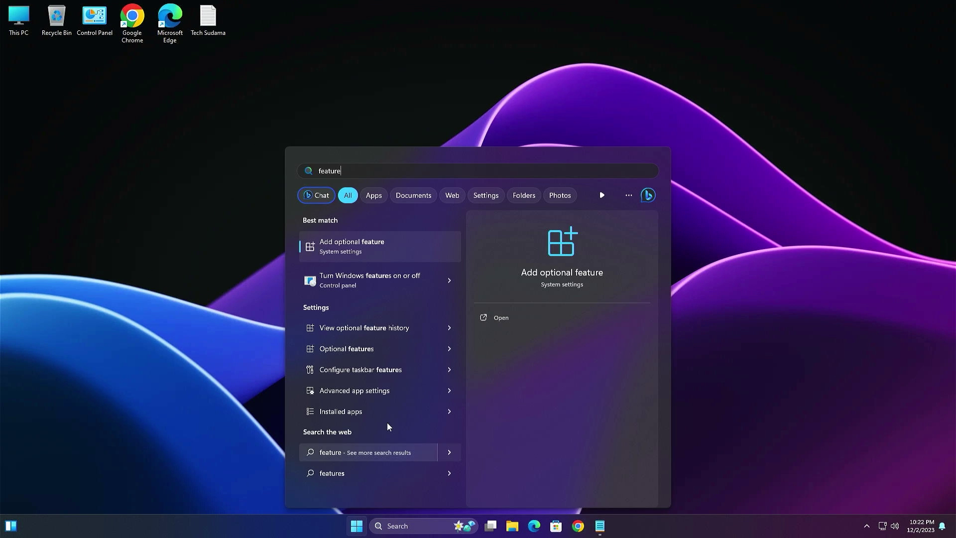
{"action": "left_click", "coordinate": [342, 282]}
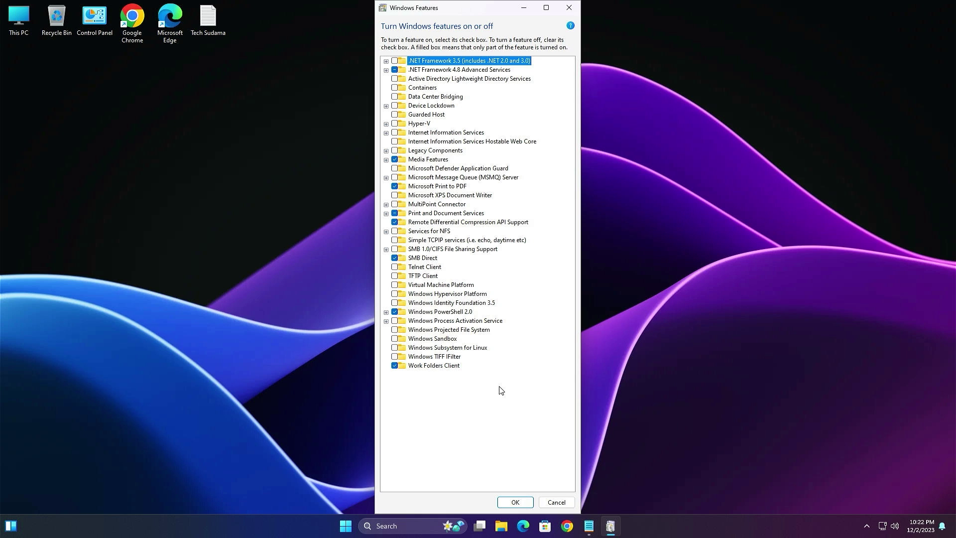
{"action": "left_click", "coordinate": [395, 348]}
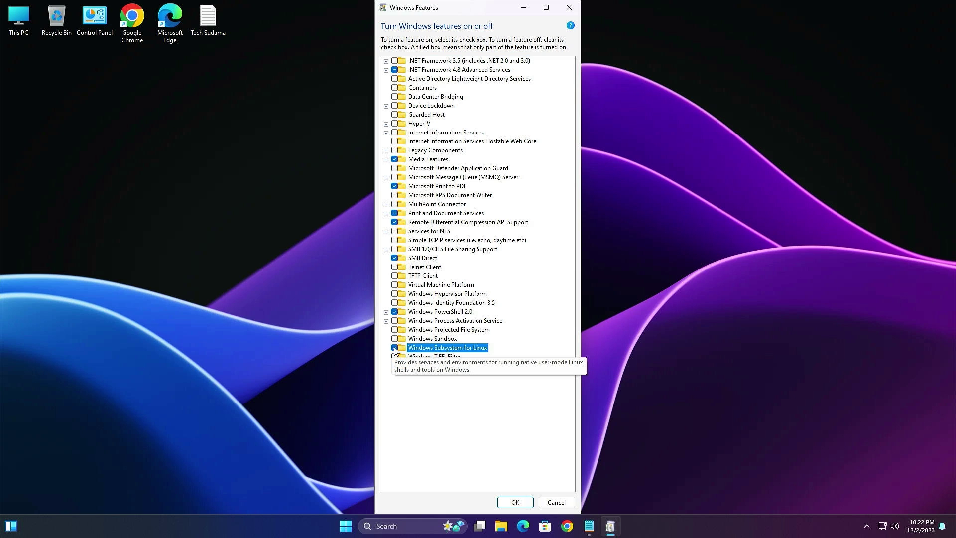
{"action": "left_click", "coordinate": [510, 501]}
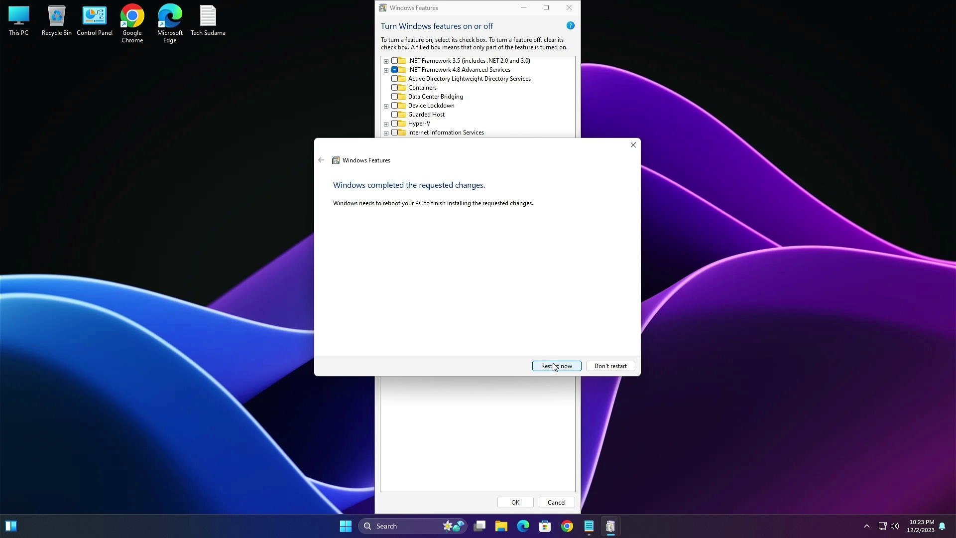
{"action": "left_click", "coordinate": [554, 367]}
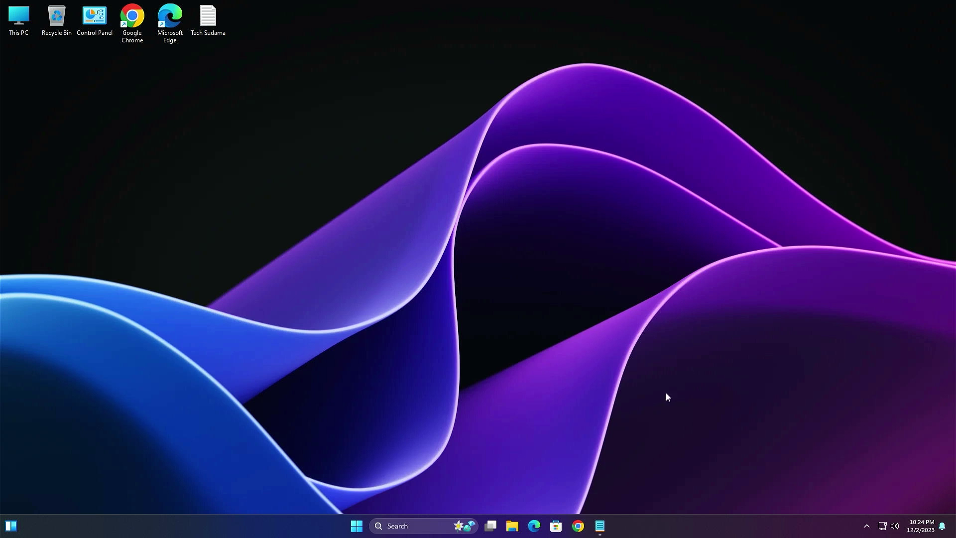
- Copy the brunch r118-stable-20231101 release link from the notes into Chrome's address bar
{"action": "mouse_move", "coordinate": [604, 527]}
{"action": "left_click", "coordinate": [611, 493]}
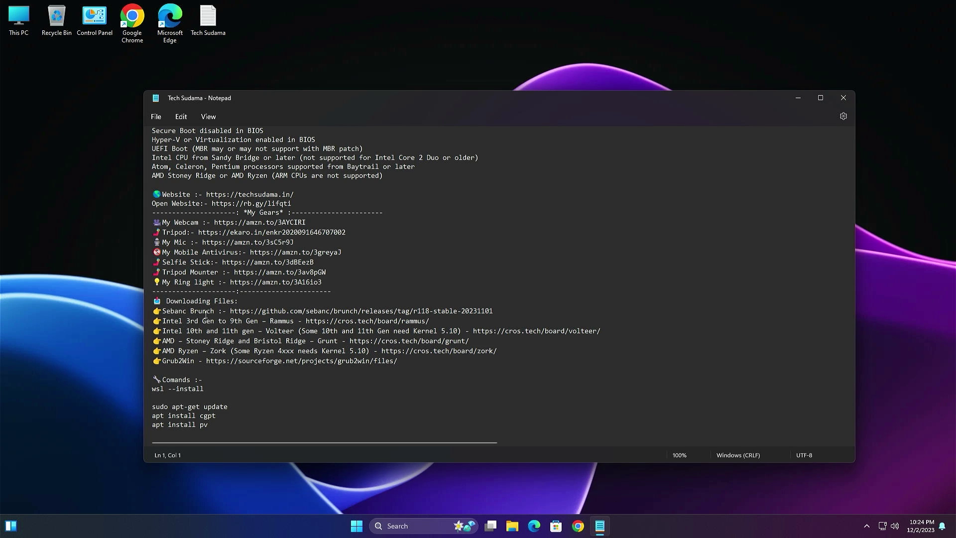
{"action": "left_click_drag", "start_coordinate": [229, 312], "coordinate": [493, 311]}
{"action": "key", "text": "super+c"}
{"action": "right_click", "coordinate": [493, 312]}
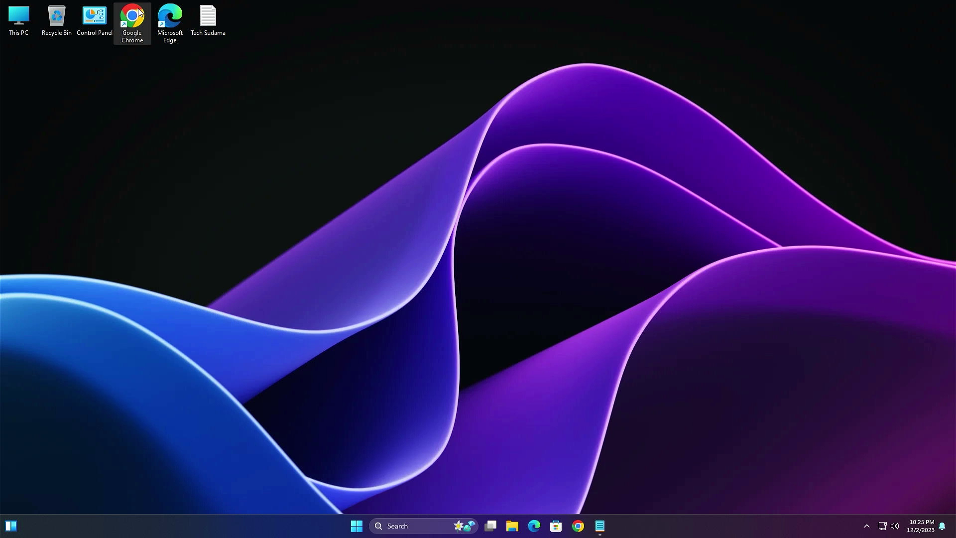
{"action": "double_click", "coordinate": [132, 18]}
{"action": "right_click", "coordinate": [414, 43]}
{"action": "left_click", "coordinate": [440, 105]}
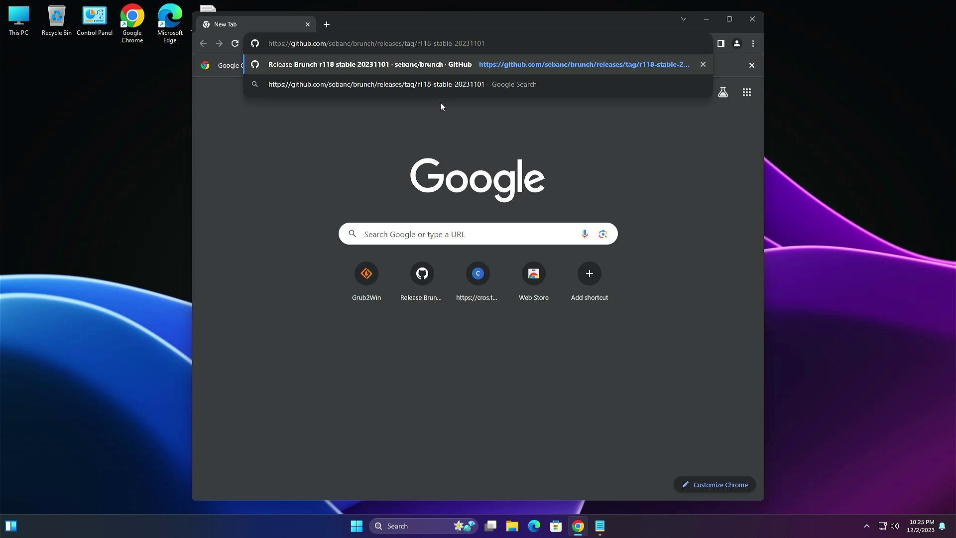
- Load the Brunch r118 stable 20231101 release page, then return to the Notepad notes
{"action": "key", "text": "Return"}
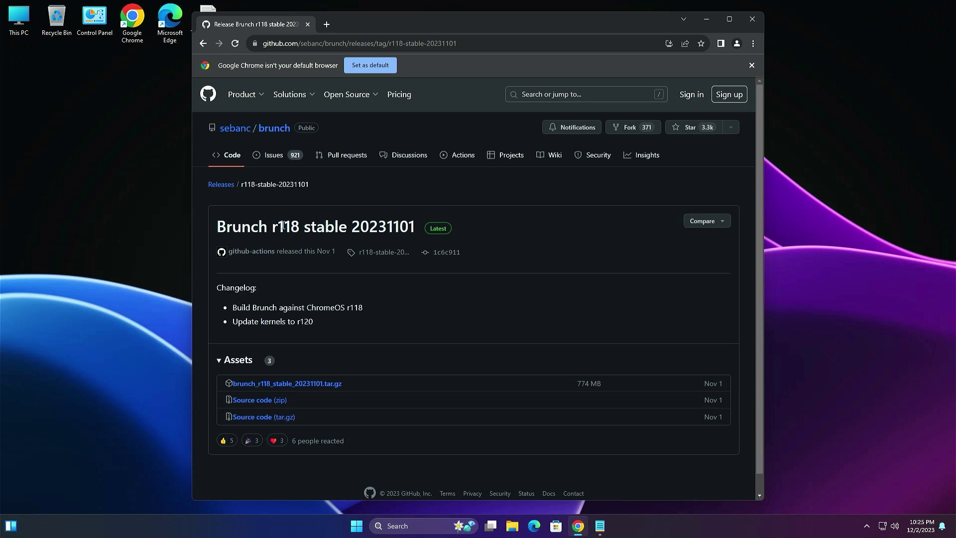
{"action": "left_click", "coordinate": [438, 233]}
{"action": "key", "text": "alt+Tab"}
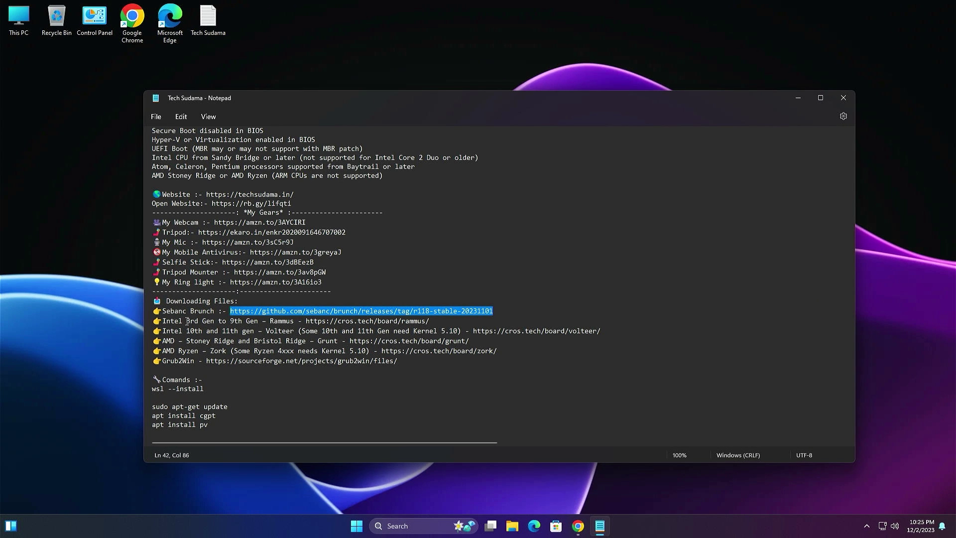
- Review the 3rd–9th Gen, Rammus, Volteer, Grunt and Zork board links in the notes
{"action": "left_click_drag", "start_coordinate": [187, 321], "coordinate": [255, 323]}
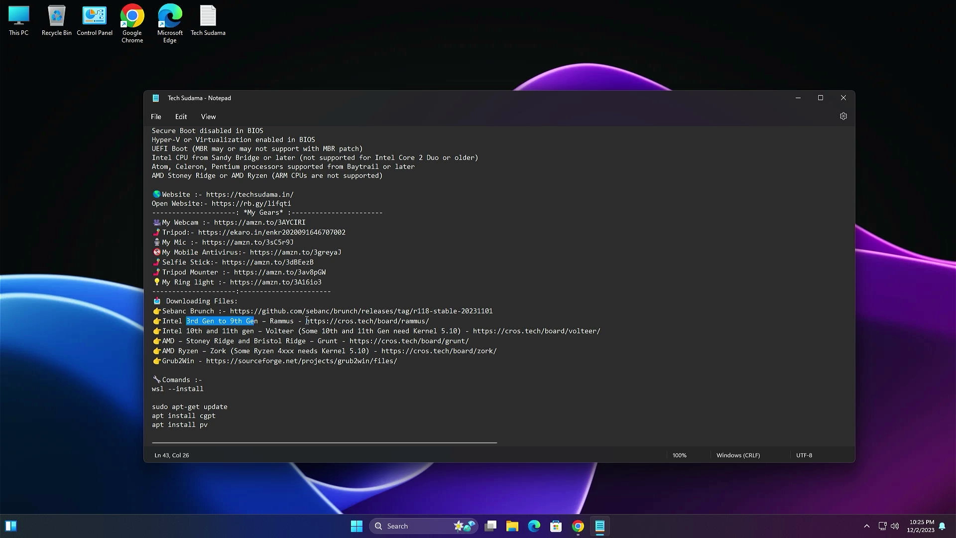
{"action": "left_click_drag", "start_coordinate": [306, 320], "coordinate": [433, 318]}
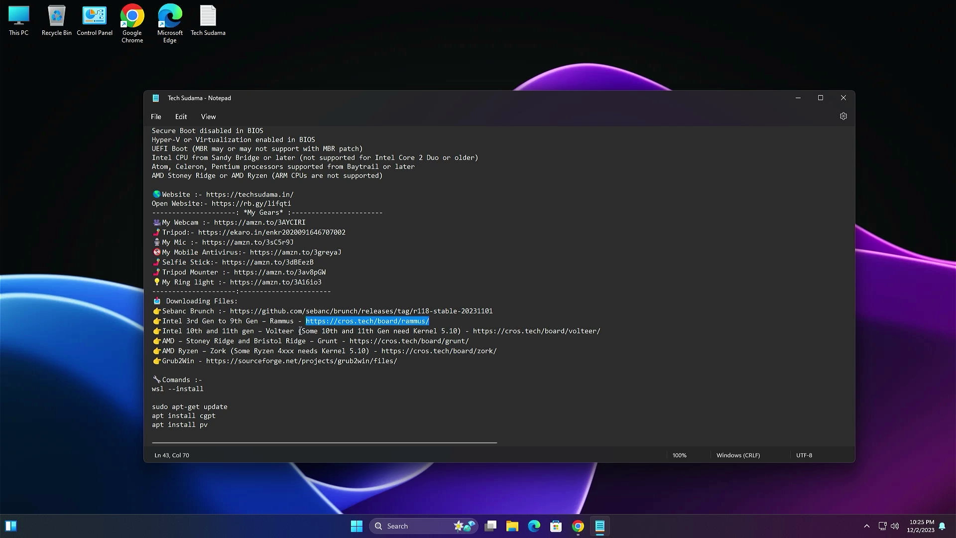
{"action": "left_click_drag", "start_coordinate": [472, 331], "coordinate": [604, 324]}
{"action": "key", "text": "shift+Home"}
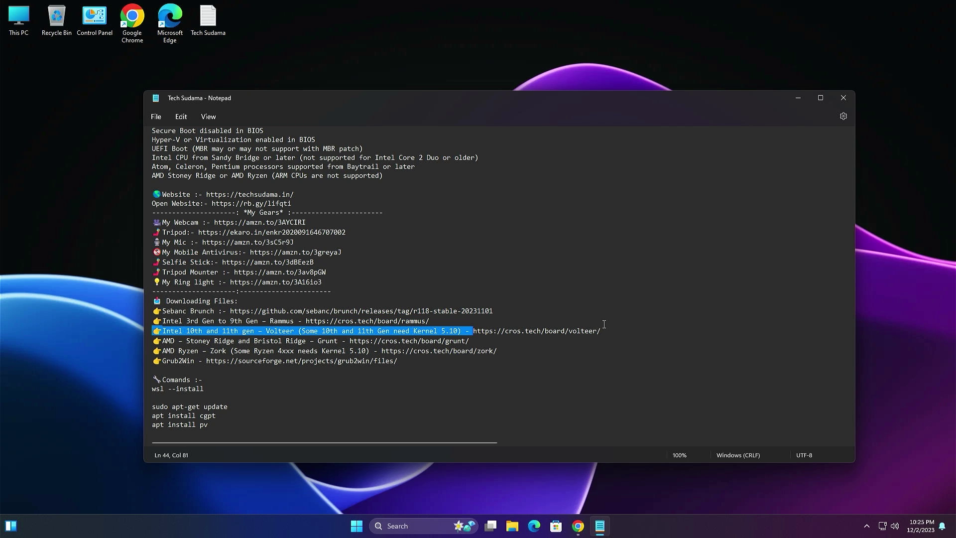
{"action": "key", "text": "shift+End"}
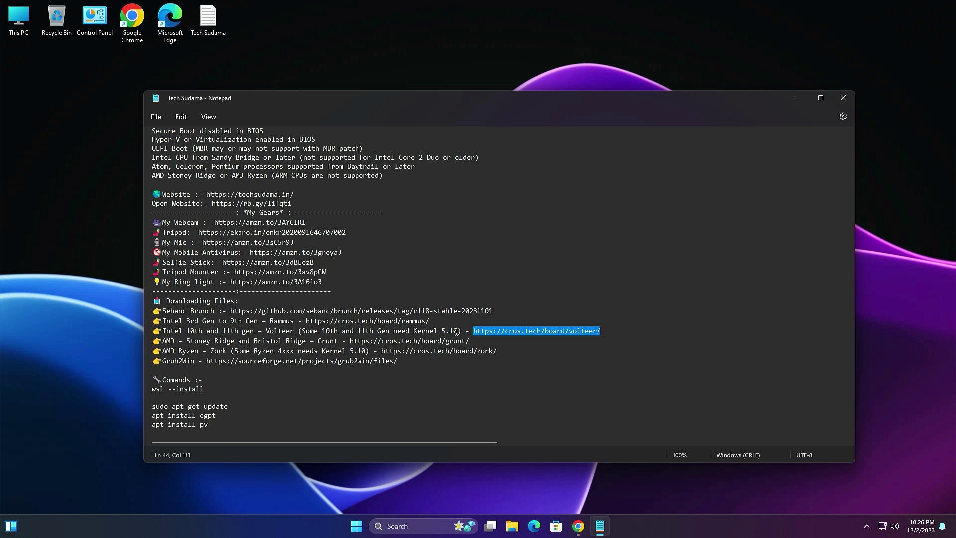
{"action": "key", "text": "Up"}
{"action": "key", "text": "Up"}
{"action": "key", "text": "Up"}
{"action": "key", "text": "Up"}
{"action": "key", "text": "Up"}
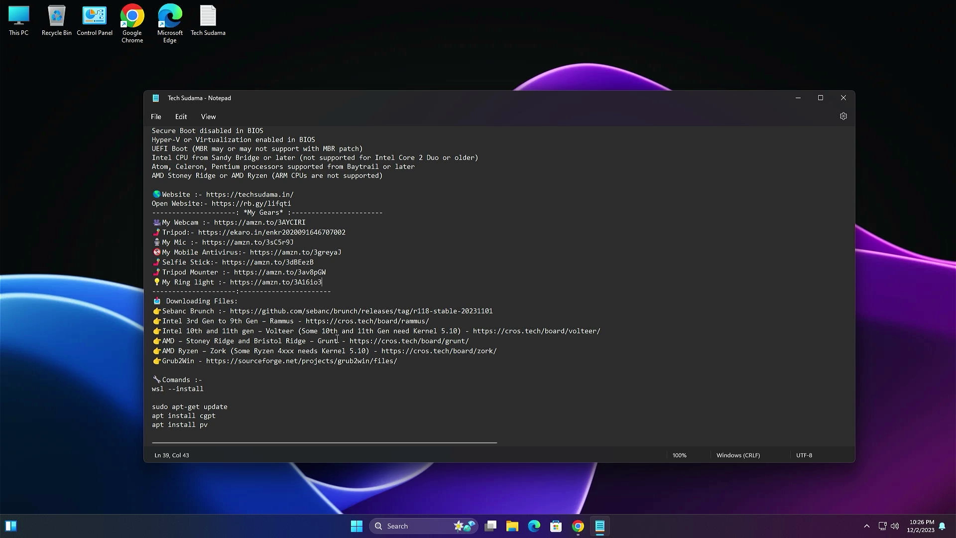
{"action": "left_click_drag", "start_coordinate": [357, 340], "coordinate": [475, 336]}
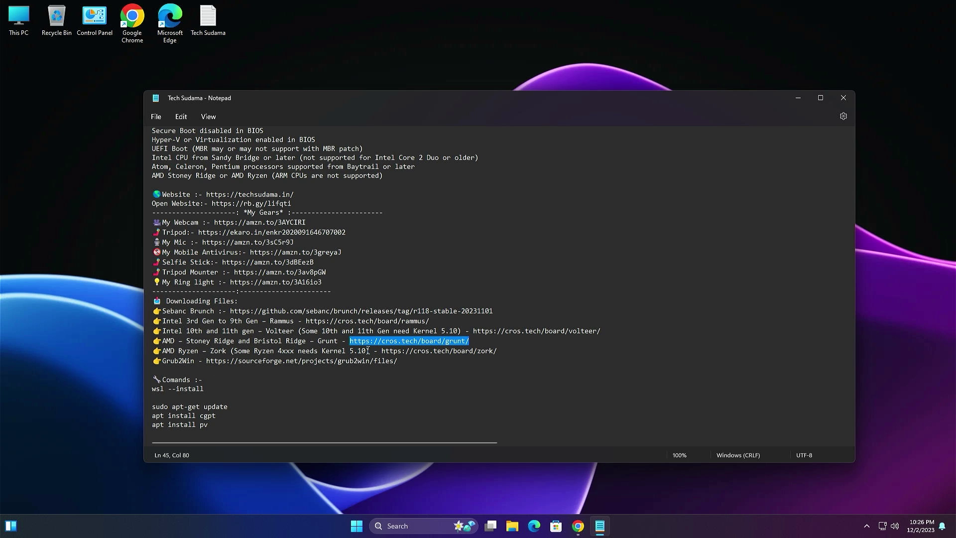
{"action": "left_click_drag", "start_coordinate": [384, 351], "coordinate": [498, 351]}
- Confirm the Intel Core i3-6100T processor in system specs, then select the Rammus board URL
{"action": "key", "text": "super+Pause"}
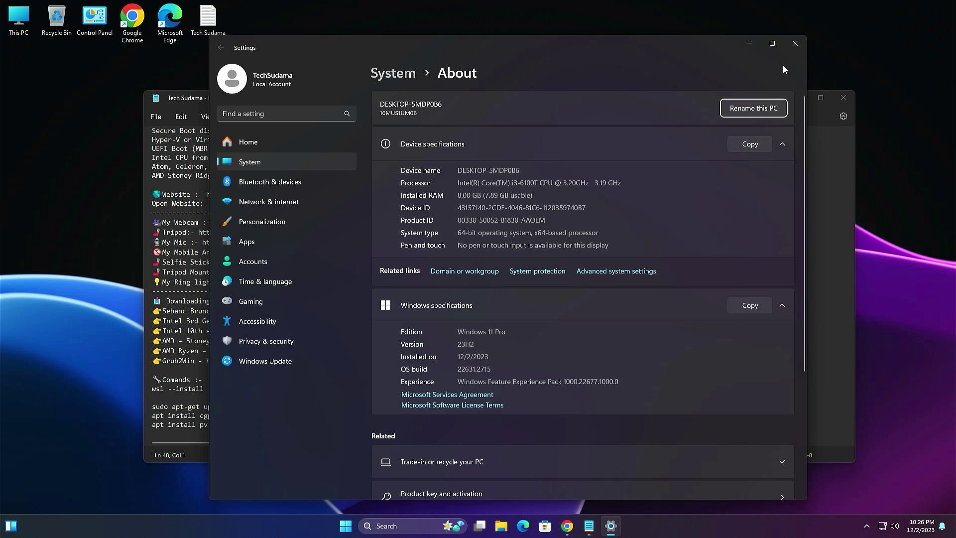
{"action": "left_click", "coordinate": [796, 44]}
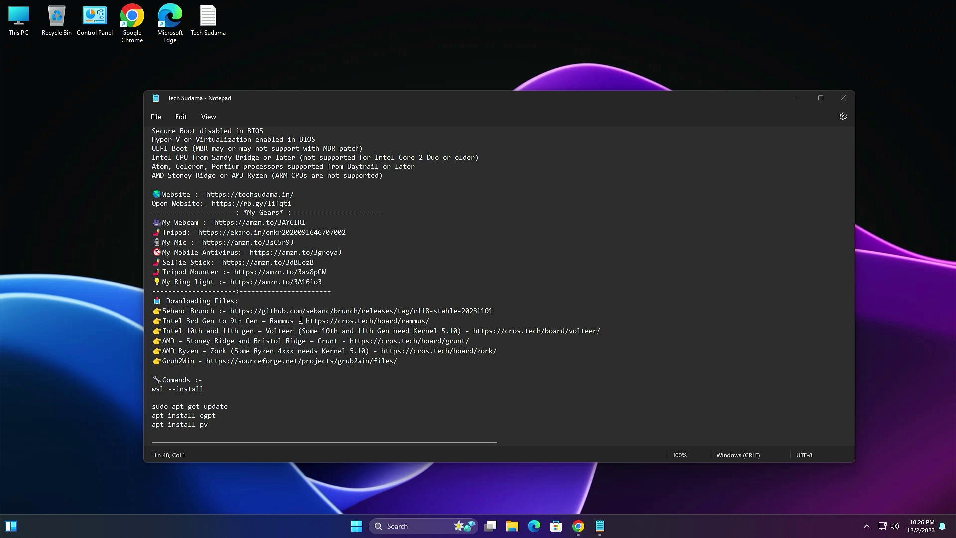
{"action": "left_click_drag", "start_coordinate": [305, 320], "coordinate": [429, 321]}
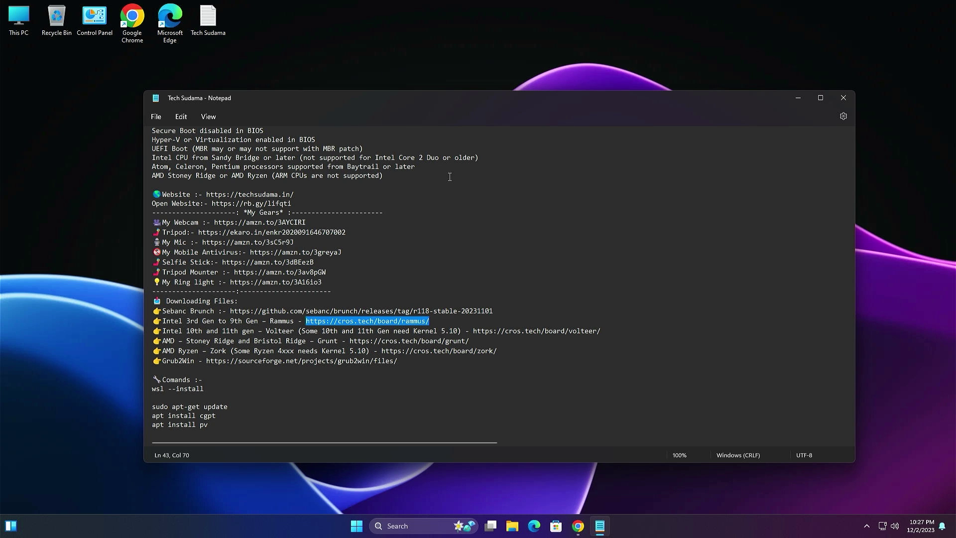
- Open the rammus board's ASUS Chromebook C425 (leona) page and expand recovery images 109–118
{"action": "left_click", "coordinate": [577, 525]}
{"action": "left_click", "coordinate": [547, 473]}
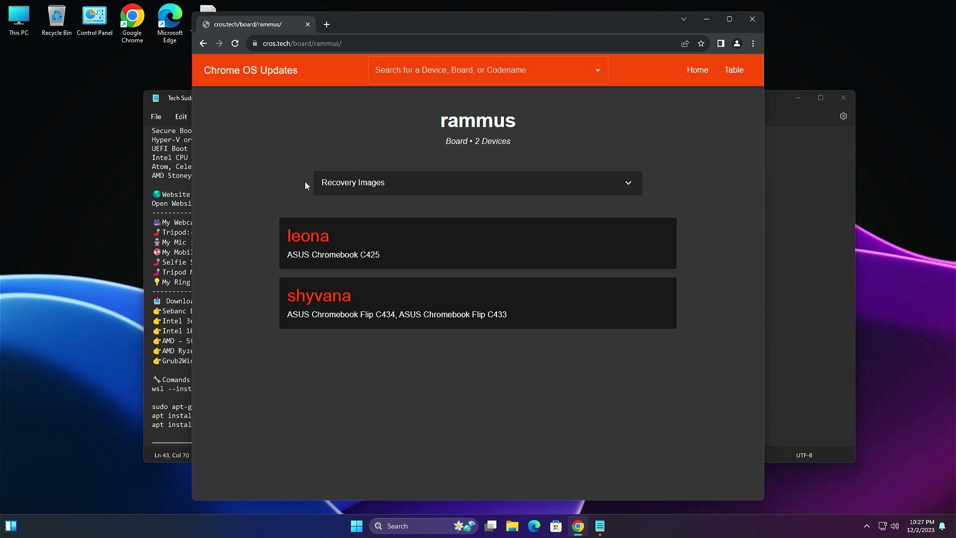
{"action": "left_click", "coordinate": [306, 243]}
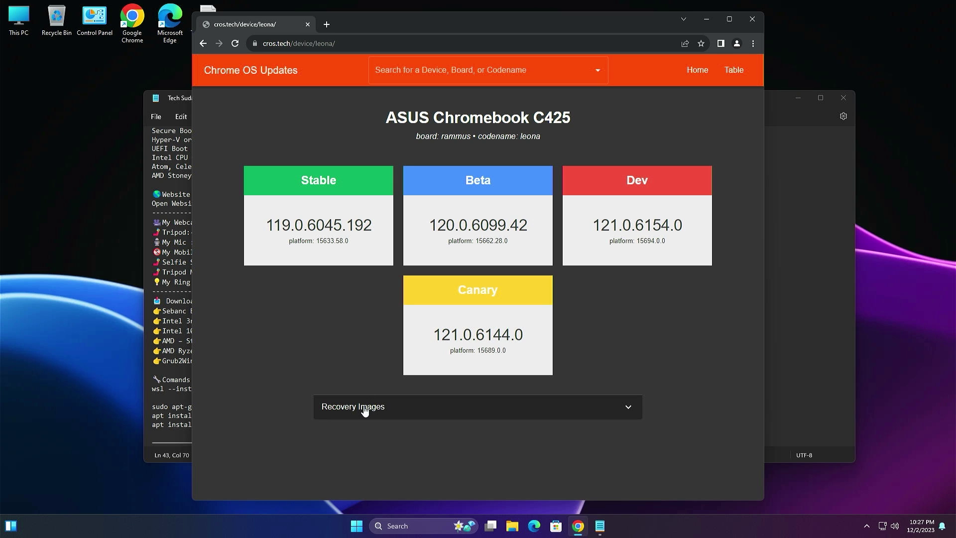
{"action": "left_click", "coordinate": [364, 408]}
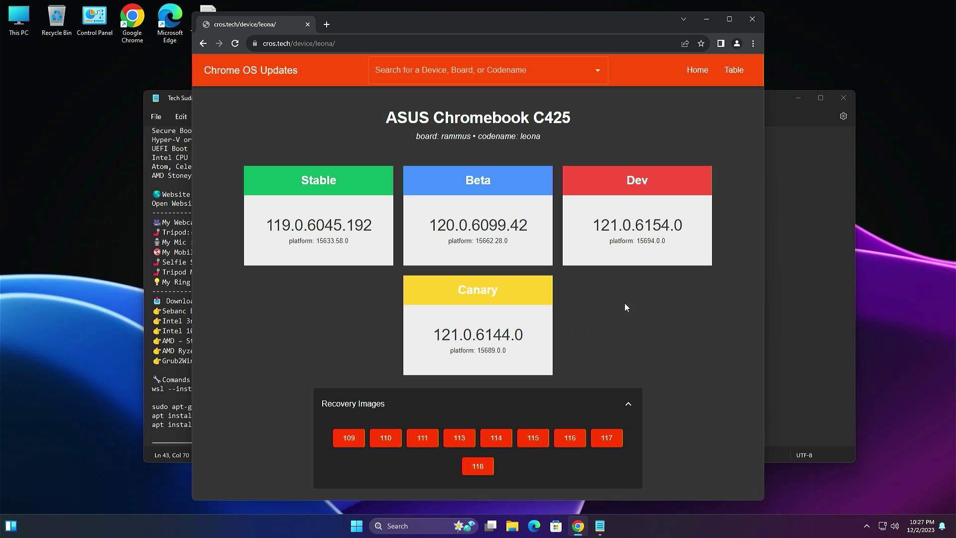
{"action": "key", "text": "alt+Tab"}
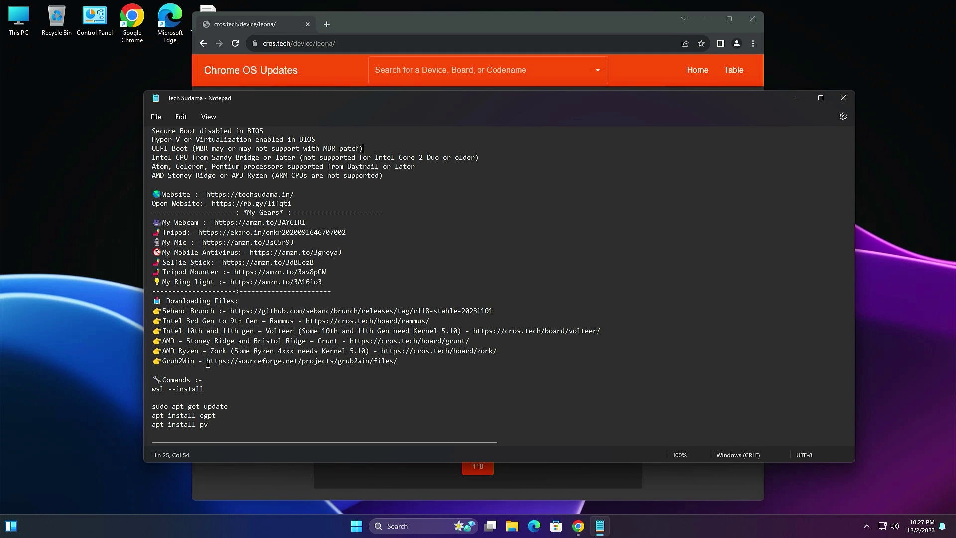
- Copy the Grub2Win download URL from the notes
{"action": "left_click_drag", "start_coordinate": [208, 364], "coordinate": [506, 365]}
{"action": "right_click", "coordinate": [505, 365]}
{"action": "left_click", "coordinate": [553, 212]}
- Paste and load the Grub2Win SourceForge page in Chrome and download the latest grub2win.zip
{"action": "left_click", "coordinate": [424, 25]}
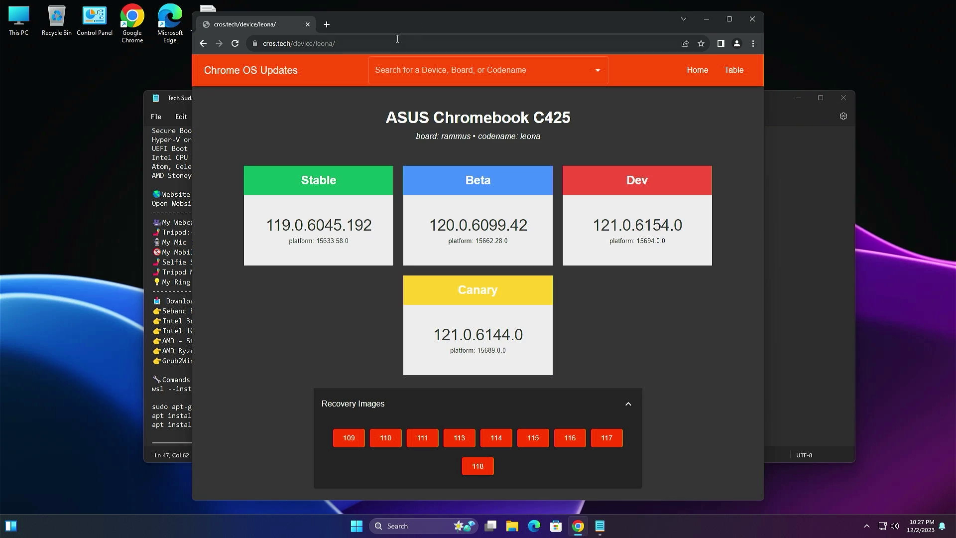
{"action": "left_click", "coordinate": [398, 42]}
{"action": "right_click", "coordinate": [393, 43]}
{"action": "left_click", "coordinate": [522, 131]}
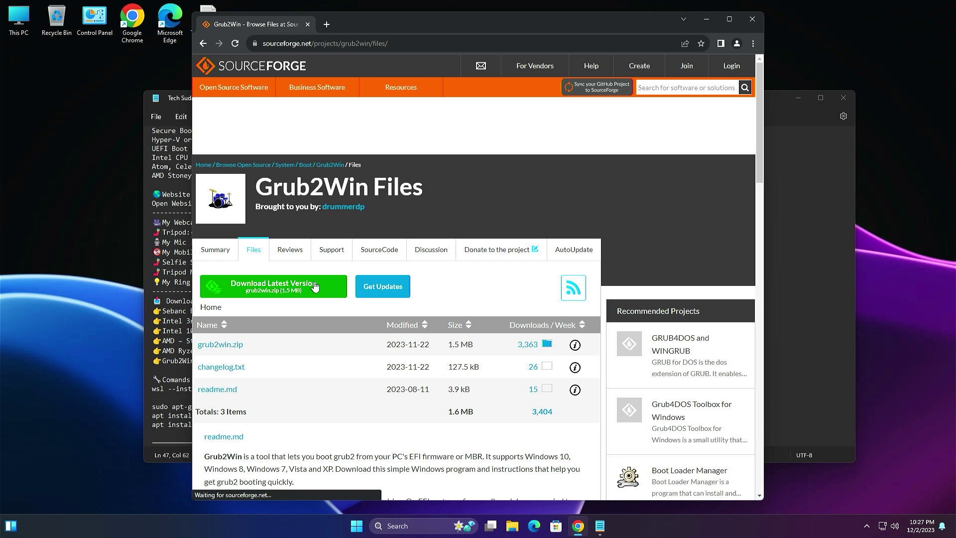
{"action": "left_click", "coordinate": [261, 287]}
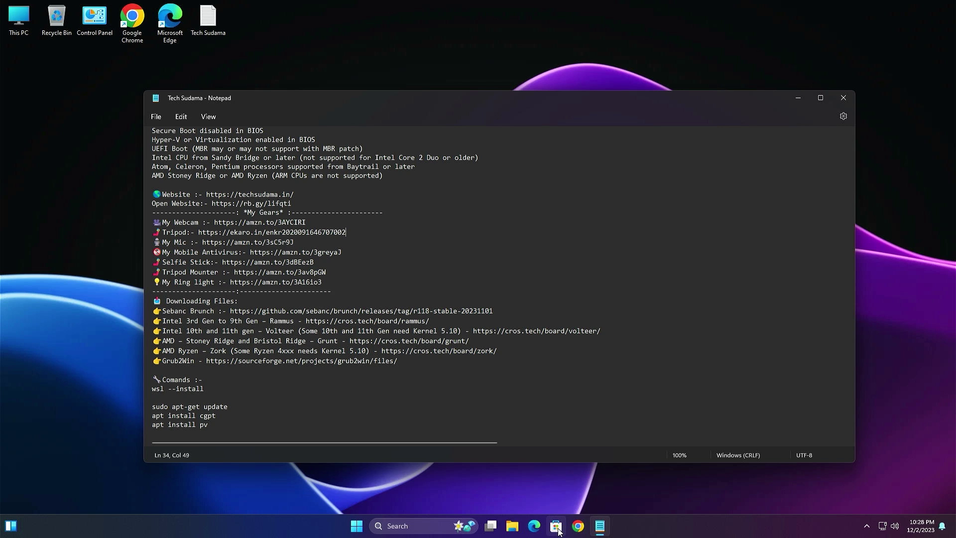
- Search the Microsoft Store for ubuntu and install Ubuntu
{"action": "left_click", "coordinate": [556, 525]}
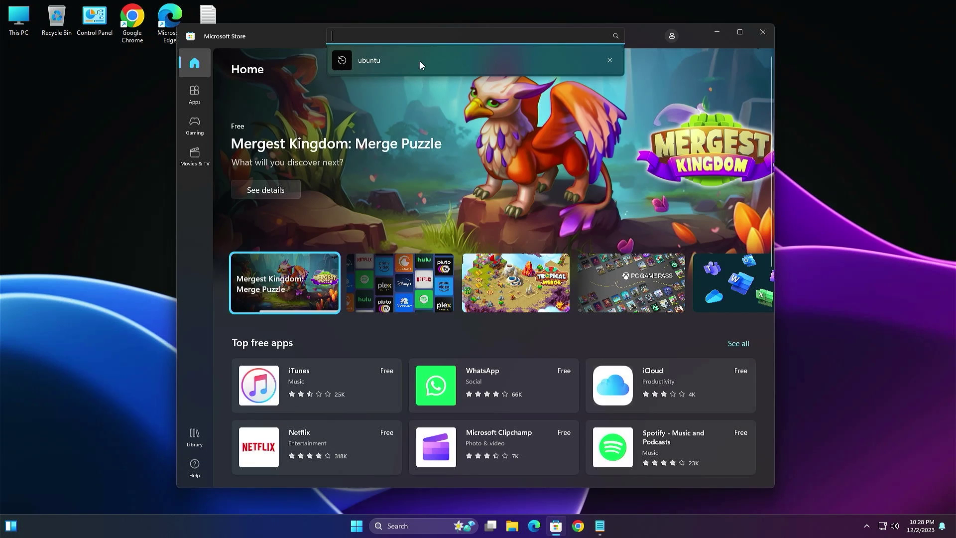
{"action": "left_click", "coordinate": [399, 59]}
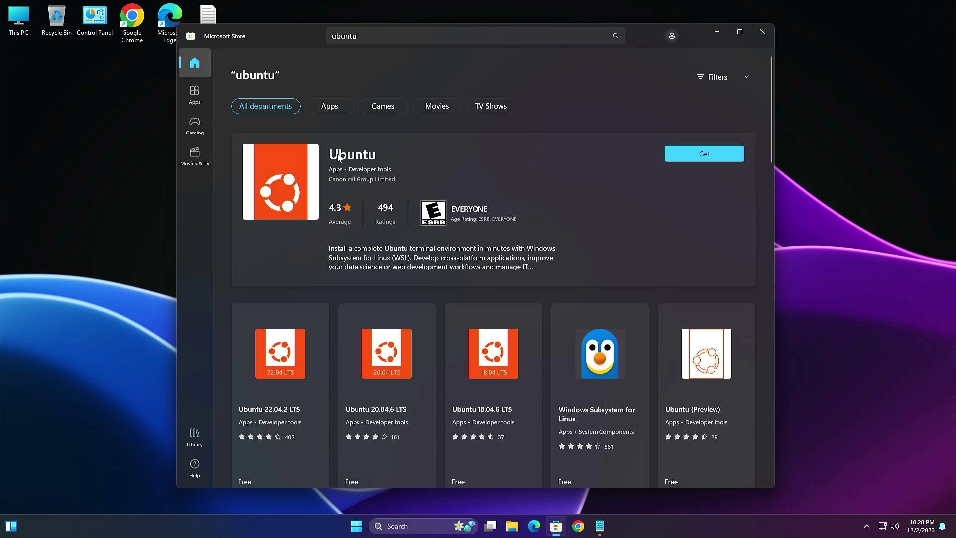
{"action": "left_click", "coordinate": [687, 155]}
- Install Windows Subsystem for Linux from the Store, approving the UAC prompt
{"action": "left_click", "coordinate": [606, 406]}
{"action": "left_click", "coordinate": [312, 247]}
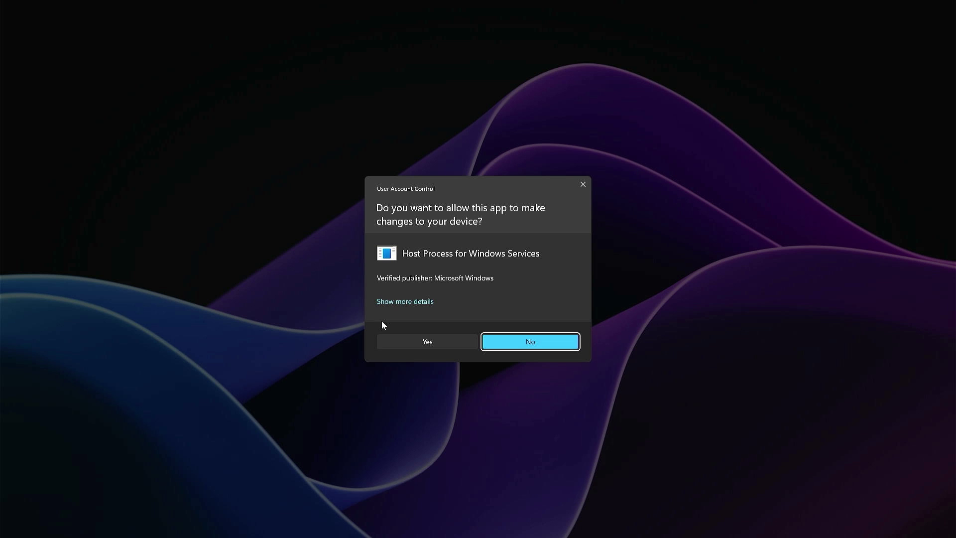
{"action": "left_click", "coordinate": [417, 339]}
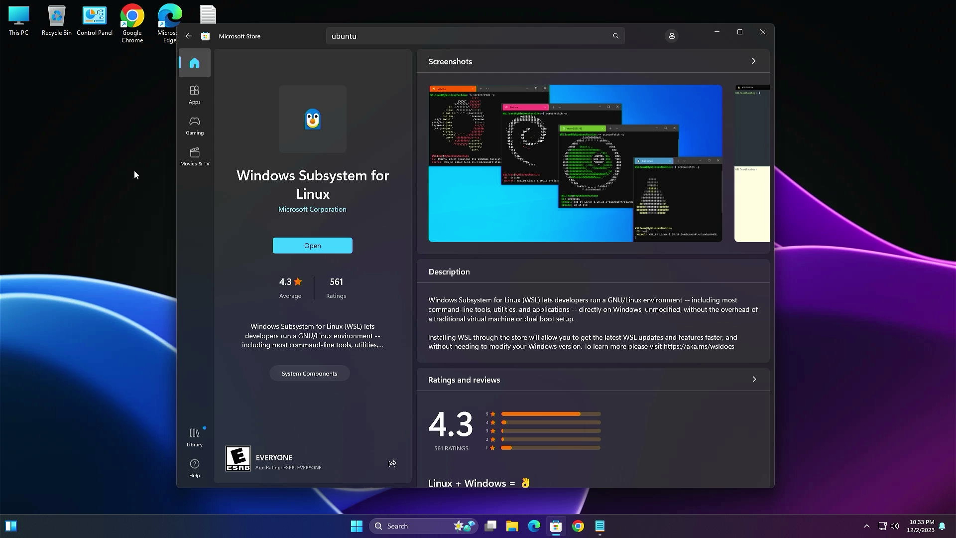
- Close the Store, enable Virtual Machine Platform and Windows Hypervisor Platform, and restart the PC
{"action": "left_click", "coordinate": [761, 31]}
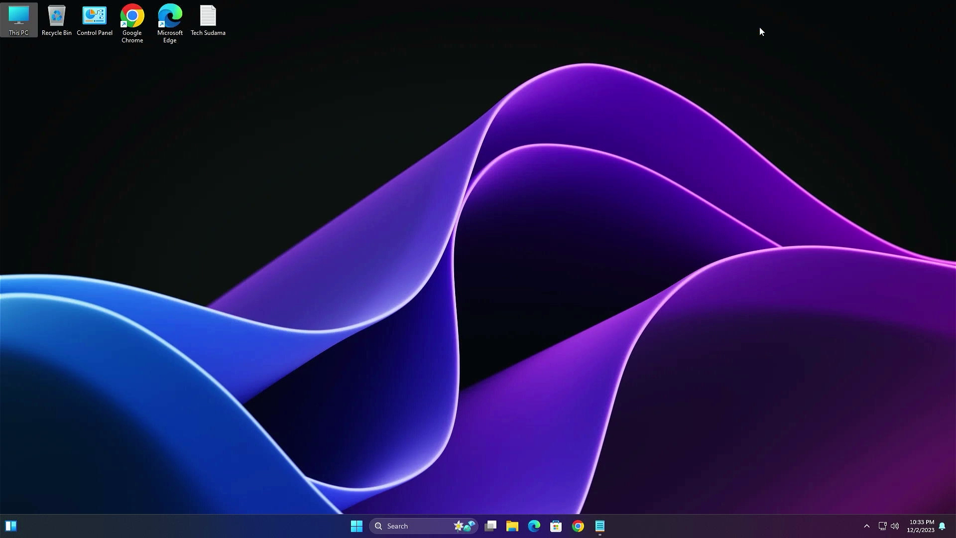
{"action": "left_click", "coordinate": [357, 527]}
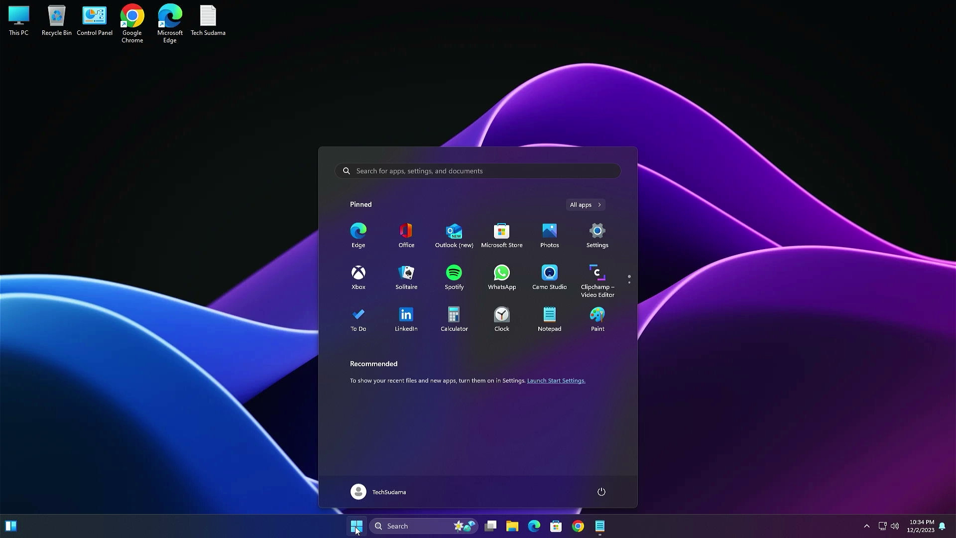
{"action": "type", "text": "feat"}
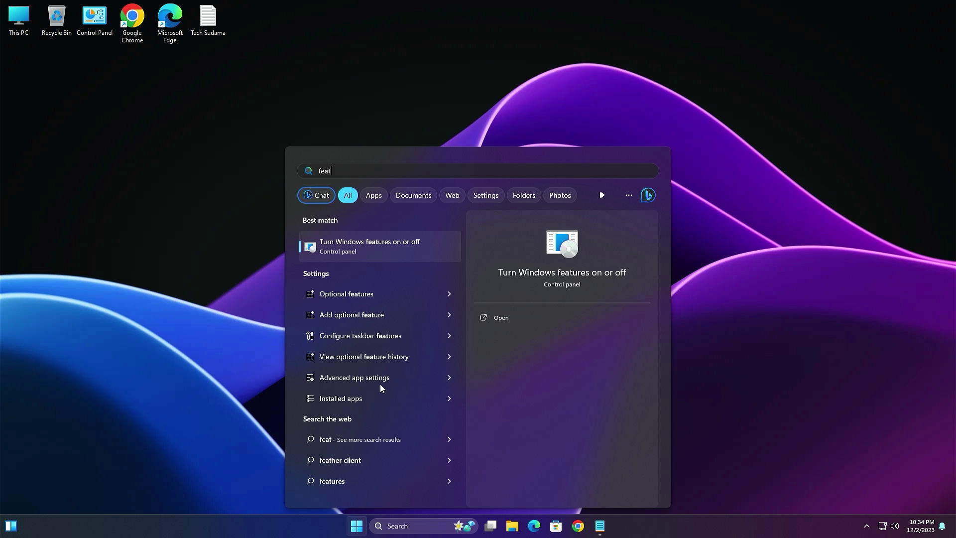
{"action": "left_click", "coordinate": [356, 249]}
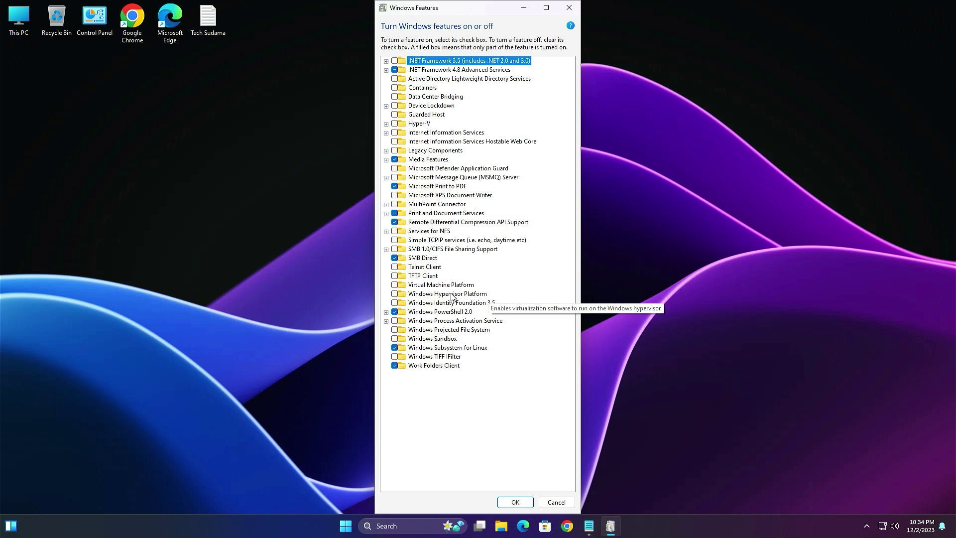
{"action": "left_click", "coordinate": [395, 286]}
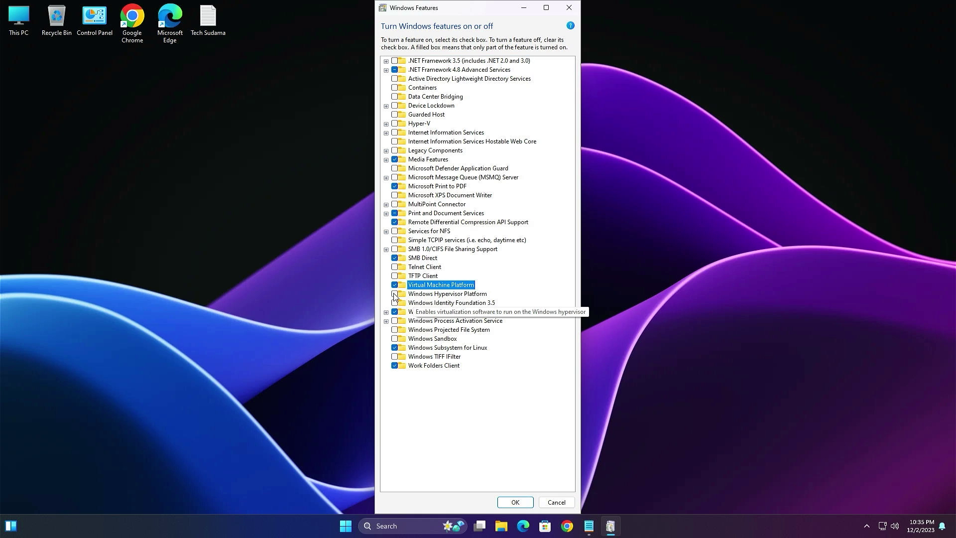
{"action": "left_click", "coordinate": [395, 295]}
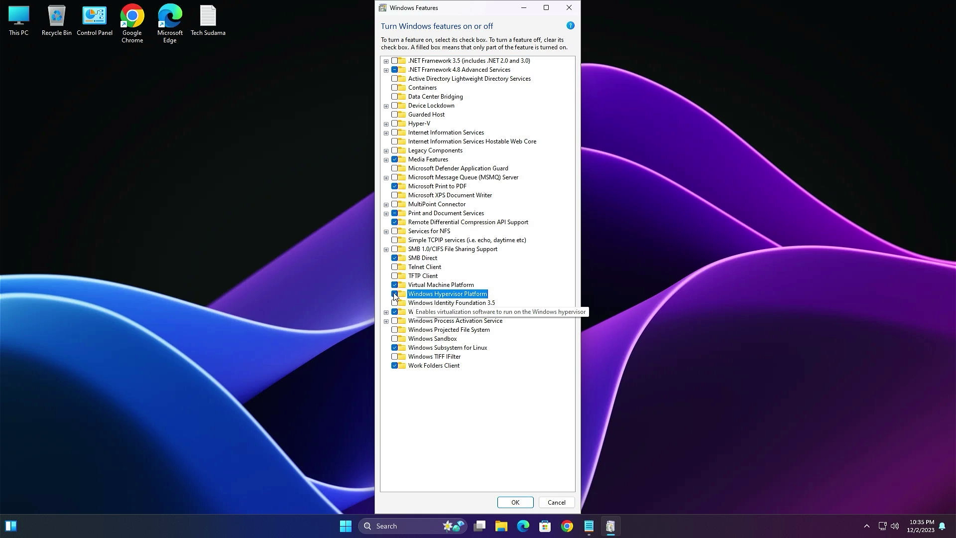
{"action": "left_click", "coordinate": [514, 502]}
{"action": "left_click", "coordinate": [533, 365]}
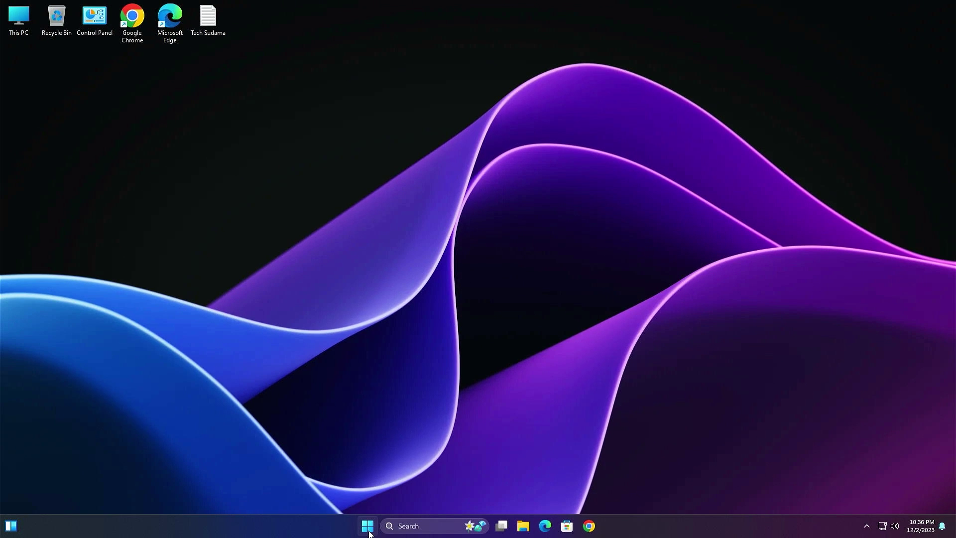
- Launch Ubuntu and create its default UNIX user with a username and password
{"action": "left_click", "coordinate": [369, 529]}
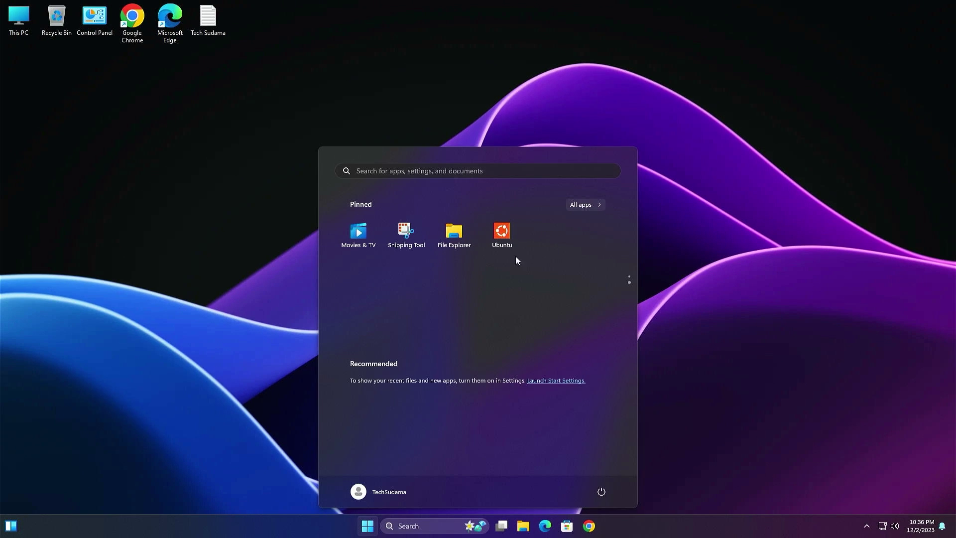
{"action": "left_click", "coordinate": [502, 234]}
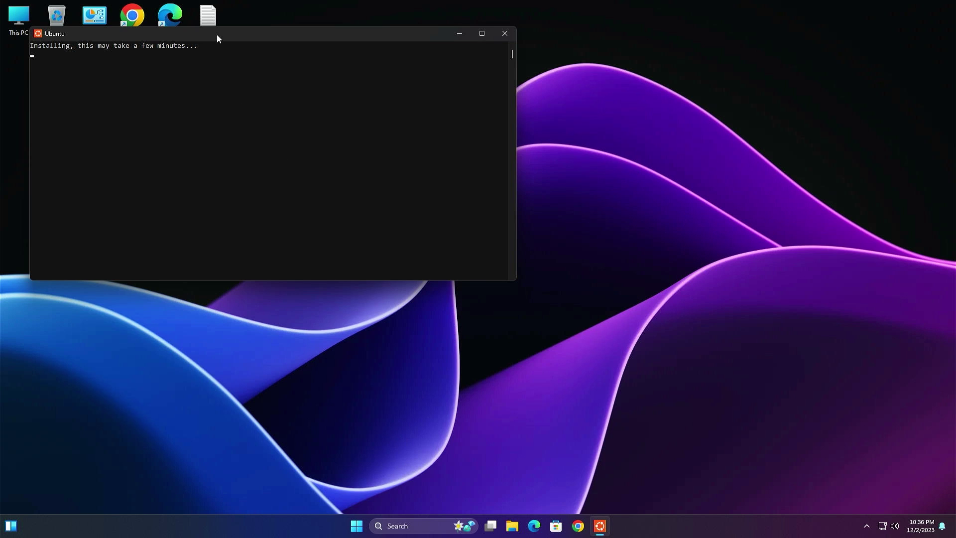
{"action": "left_click_drag", "start_coordinate": [217, 38], "coordinate": [393, 144]}
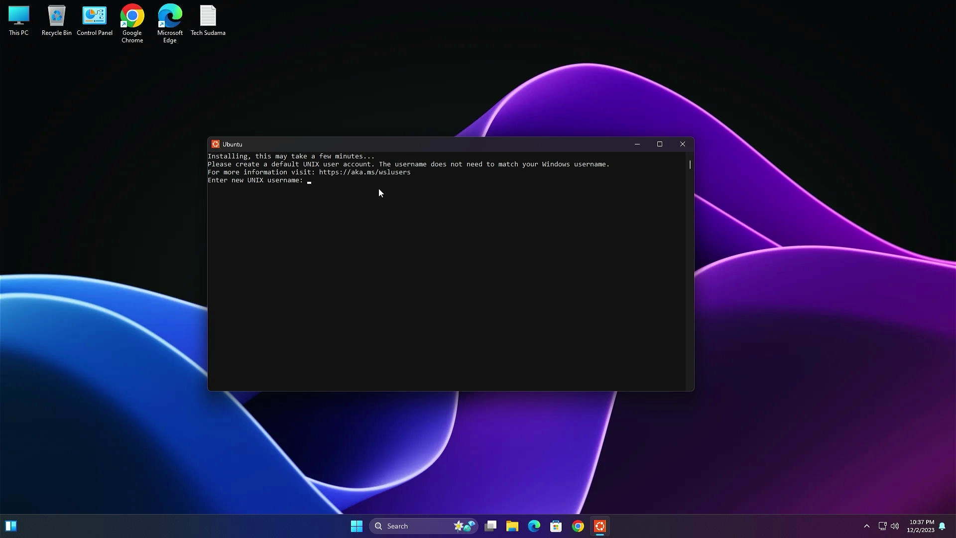
{"action": "type", "text": "techsudama"}
{"action": "key", "text": "Return"}
{"action": "key", "text": "Return"}
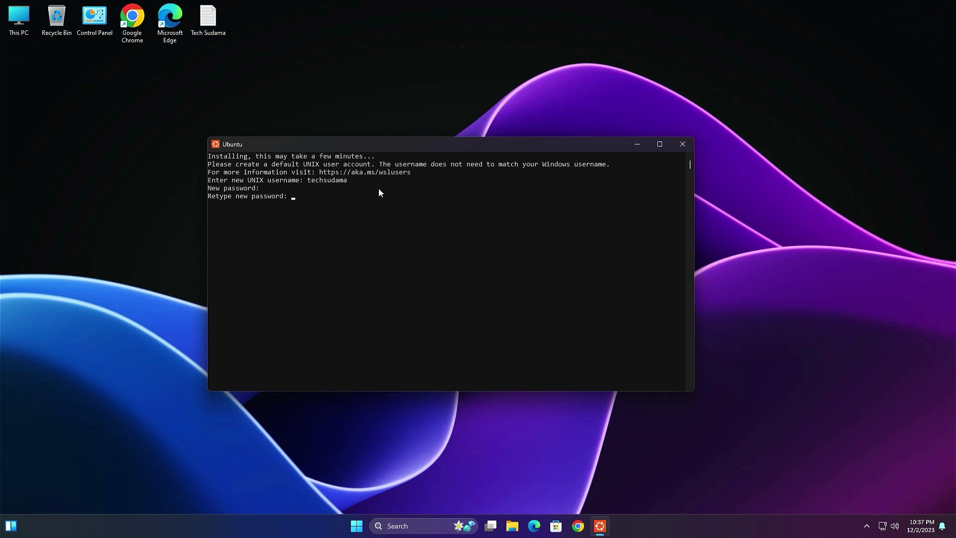
{"action": "key", "text": "Return"}
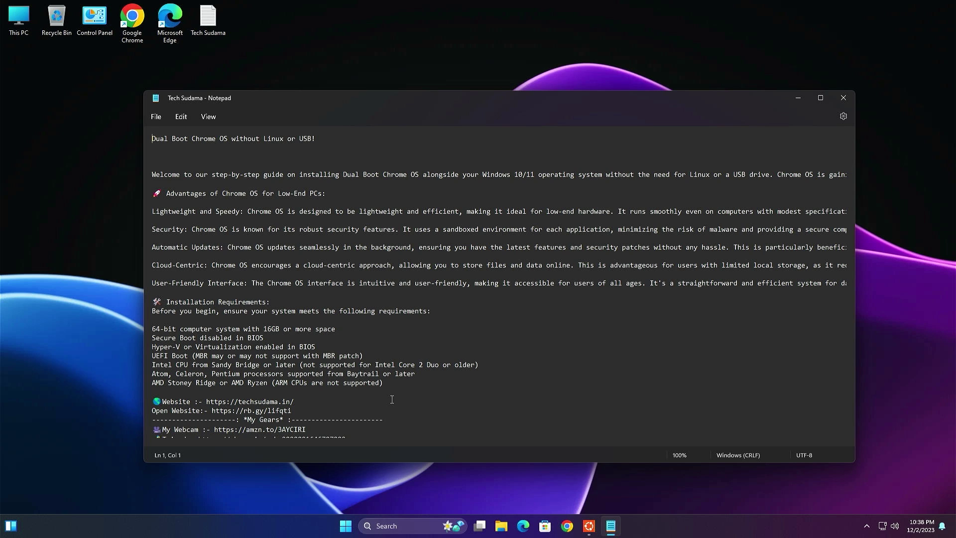
- Refresh the package lists by running sudo apt-get update in the Ubuntu terminal
{"action": "scroll", "coordinate": [392, 399], "scroll_direction": "down", "scroll_amount": 10}
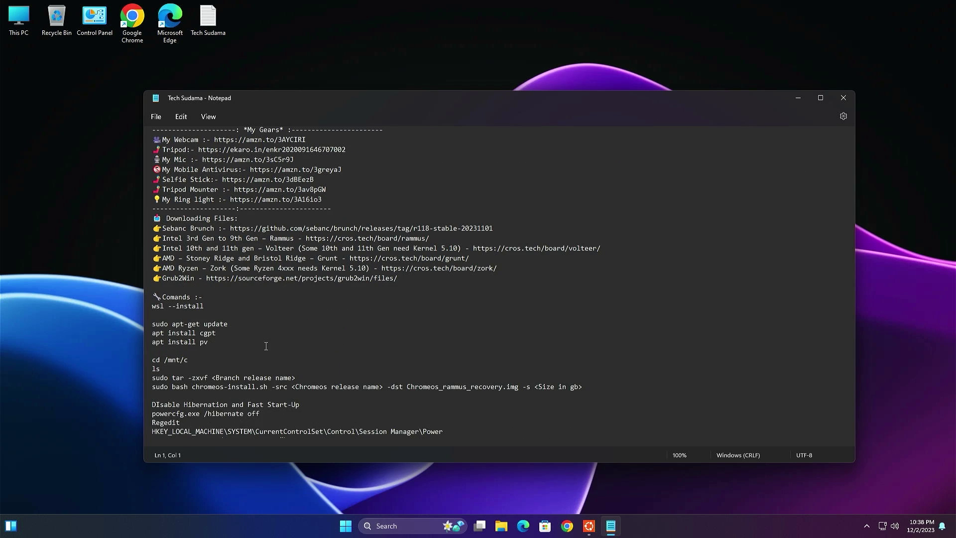
{"action": "left_click_drag", "start_coordinate": [152, 324], "coordinate": [230, 324]}
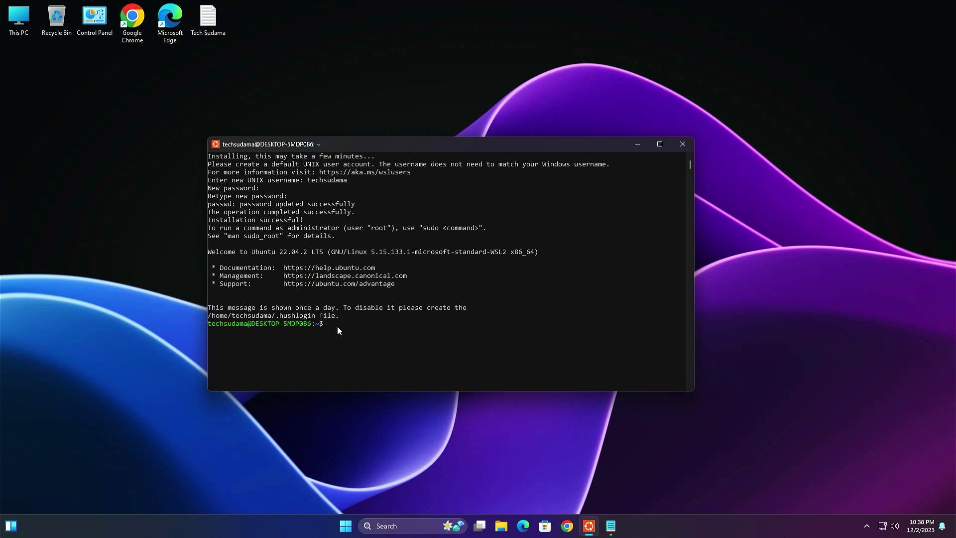
{"action": "right_click", "coordinate": [337, 327]}
{"action": "key", "text": "Return"}
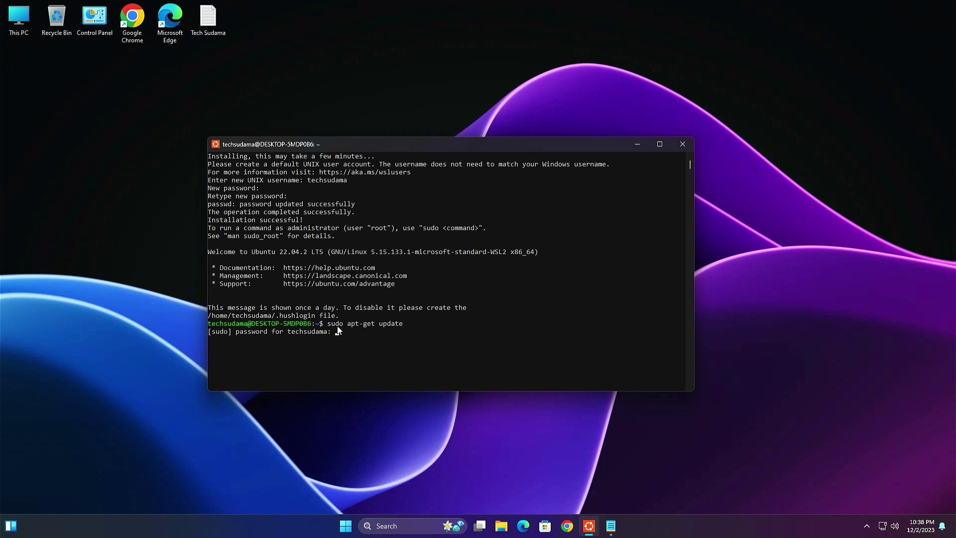
{"action": "key", "text": "Return"}
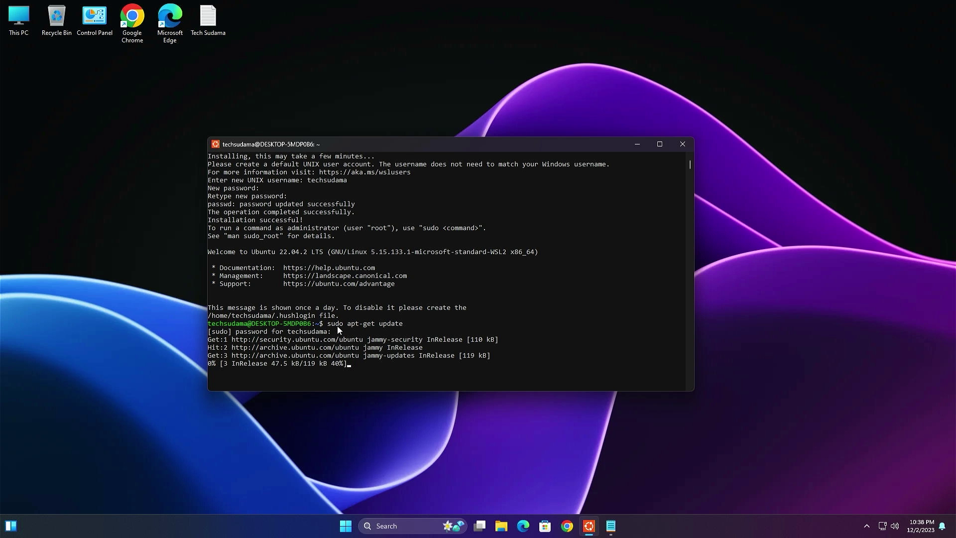
- Install the cgpt package with sudo apt install cgpt
{"action": "left_click", "coordinate": [611, 526]}
{"action": "left_click", "coordinate": [152, 334]}
{"action": "type", "text": "sudo"}
{"action": "triple_click", "coordinate": [161, 335]}
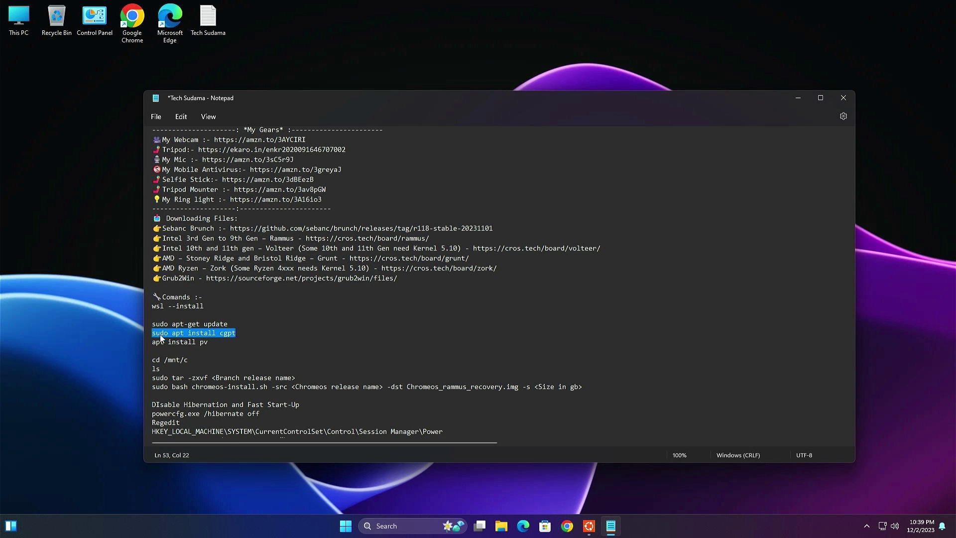
{"action": "right_click", "coordinate": [160, 338]}
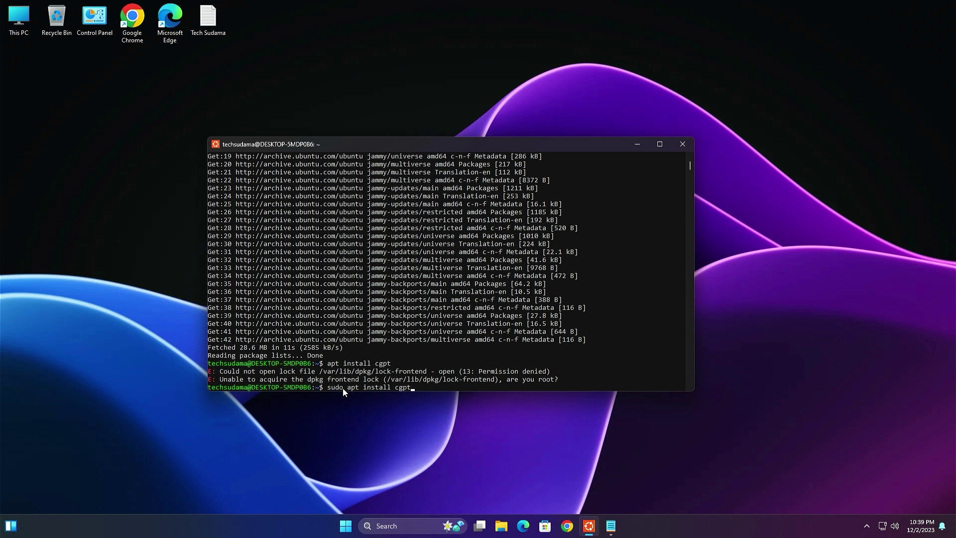
{"action": "key", "text": "Return"}
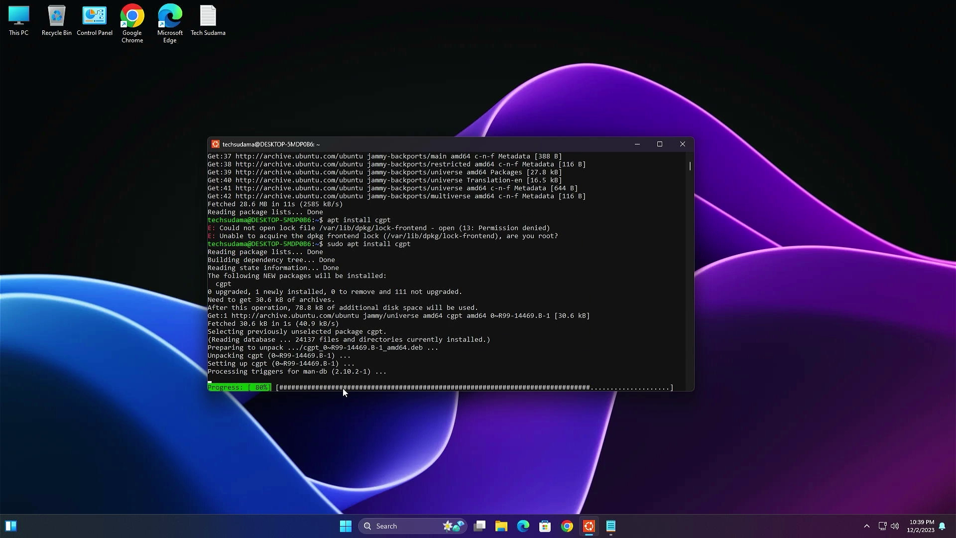
- Install the pv package with sudo apt install pv
{"action": "key", "text": "alt+Tab"}
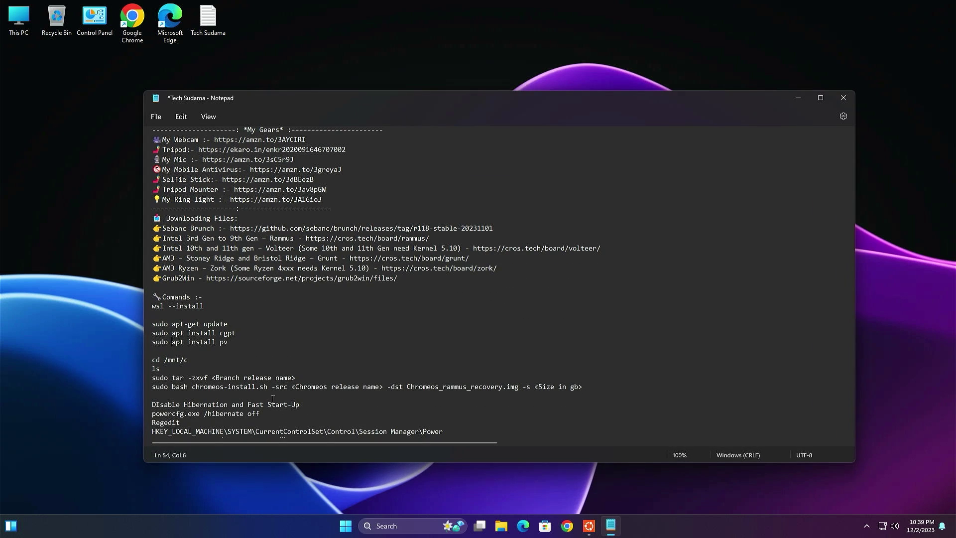
{"action": "left_click_drag", "start_coordinate": [152, 343], "coordinate": [230, 343]}
{"action": "key", "text": "ctrl+c"}
{"action": "key", "text": "alt+Tab"}
{"action": "right_click", "coordinate": [326, 372]}
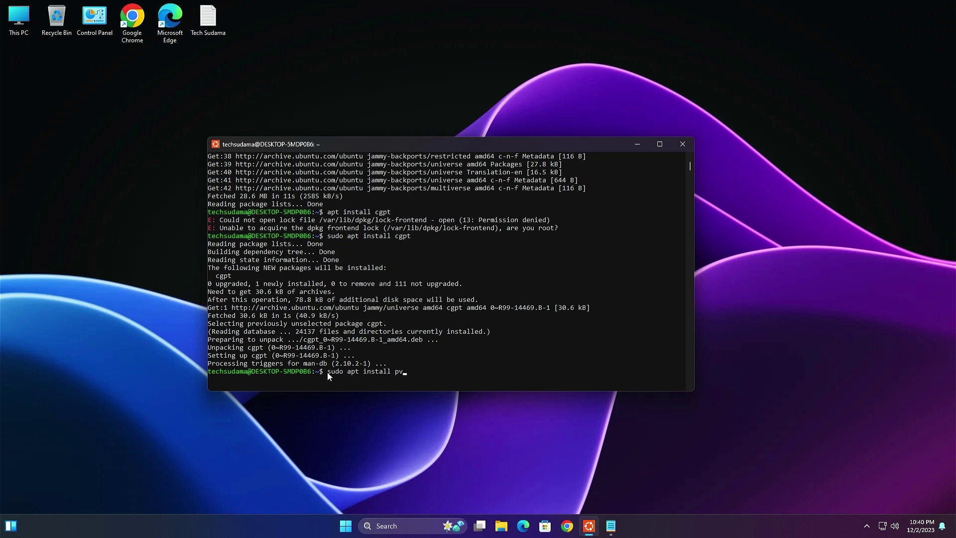
{"action": "key", "text": "Return"}
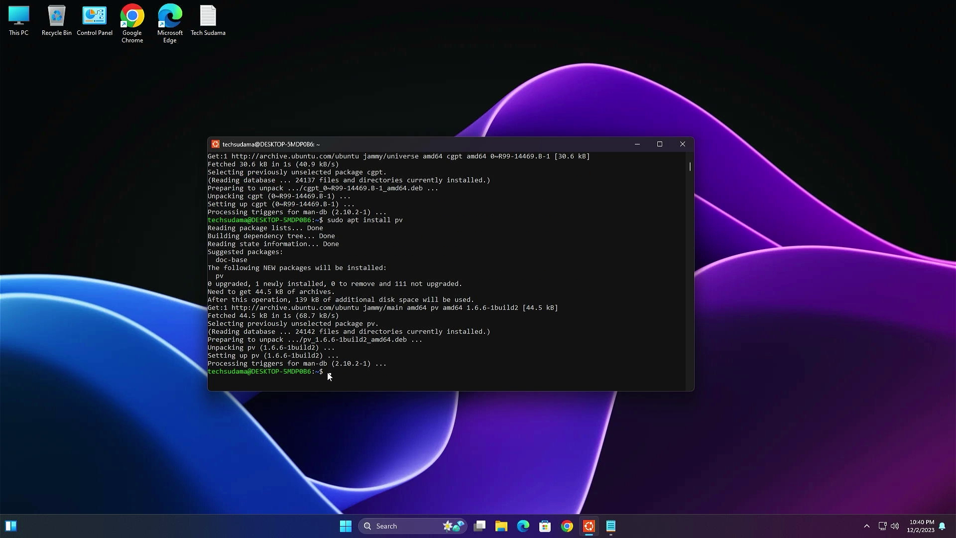
{"action": "left_click", "coordinate": [510, 432]}
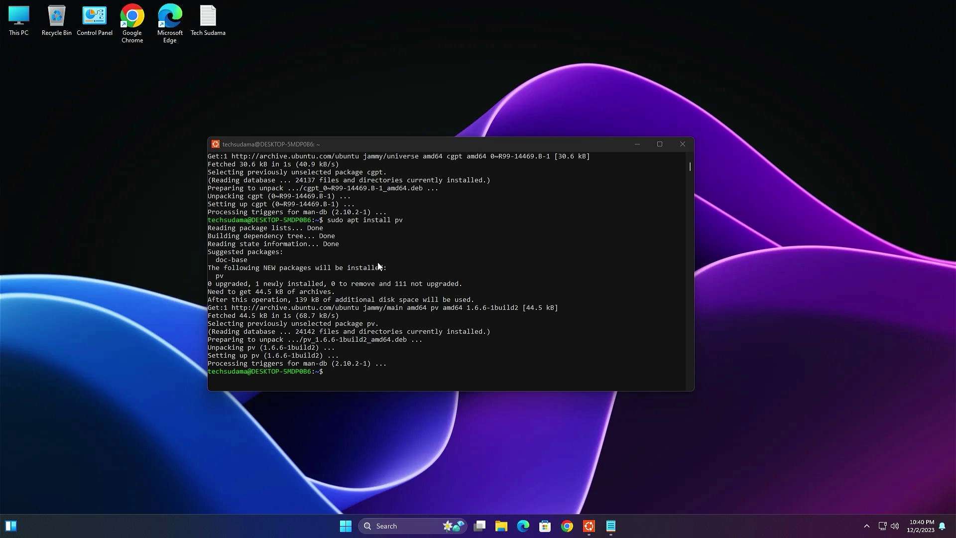
{"action": "key", "text": "super+e"}
- Extract chromeos_15604.57.0_rammus_recovery_stable-channel_mp-v3.bin from its zip into Downloads
{"action": "left_click", "coordinate": [358, 240]}
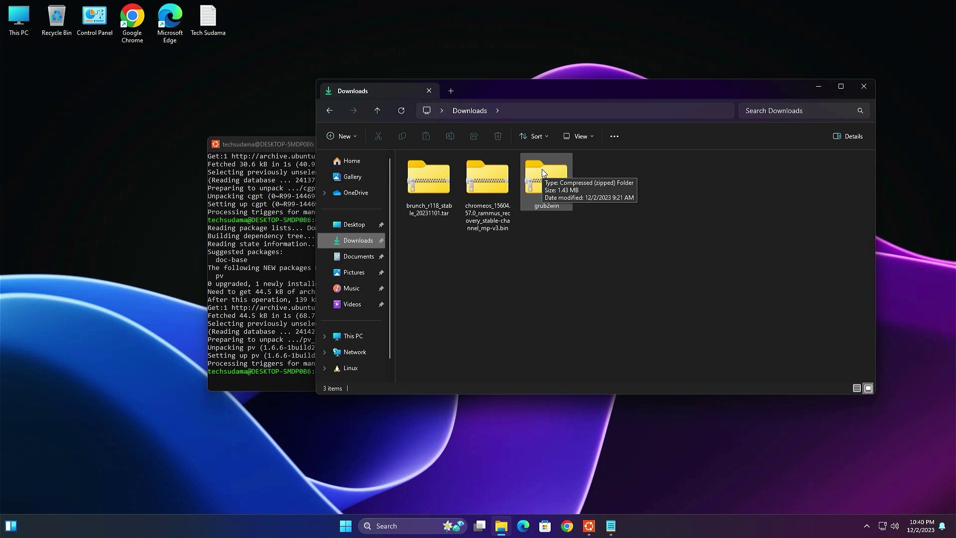
{"action": "double_click", "coordinate": [487, 176]}
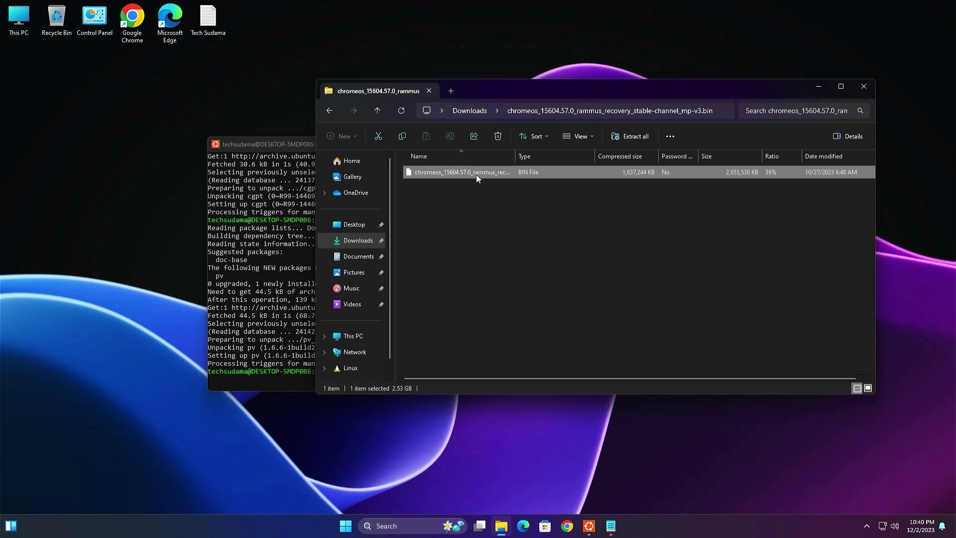
{"action": "left_click_drag", "start_coordinate": [476, 174], "coordinate": [350, 244]}
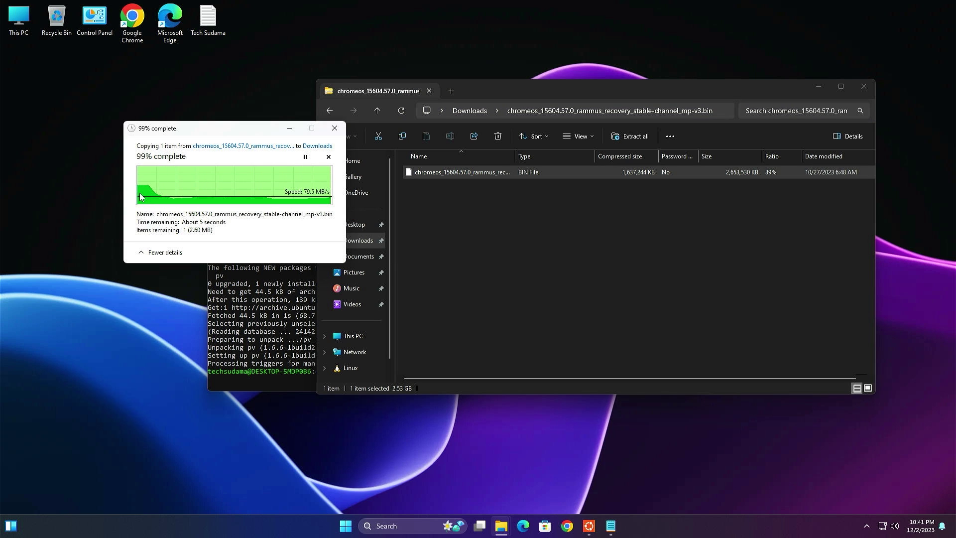
{"action": "left_click", "coordinate": [328, 110]}
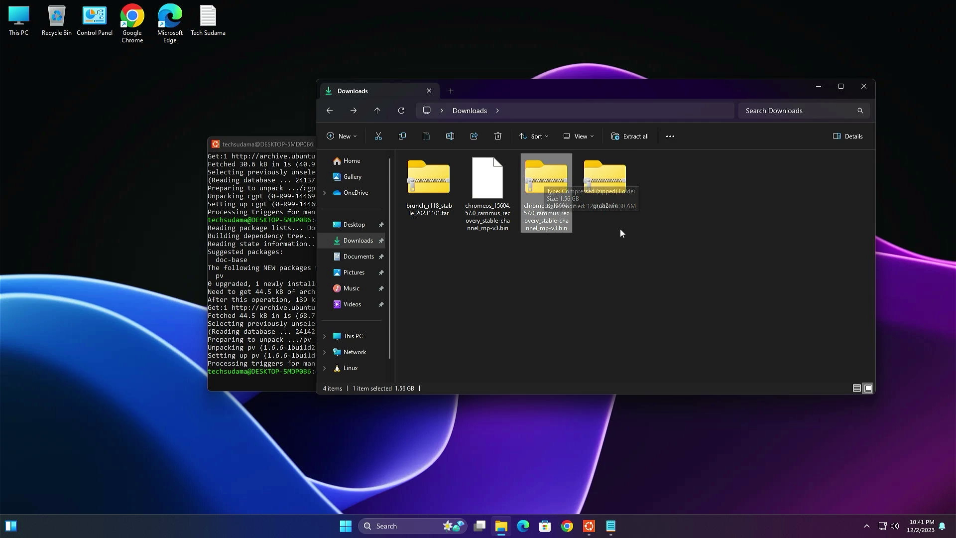
{"action": "left_click", "coordinate": [500, 526]}
{"action": "right_click", "coordinate": [349, 526]}
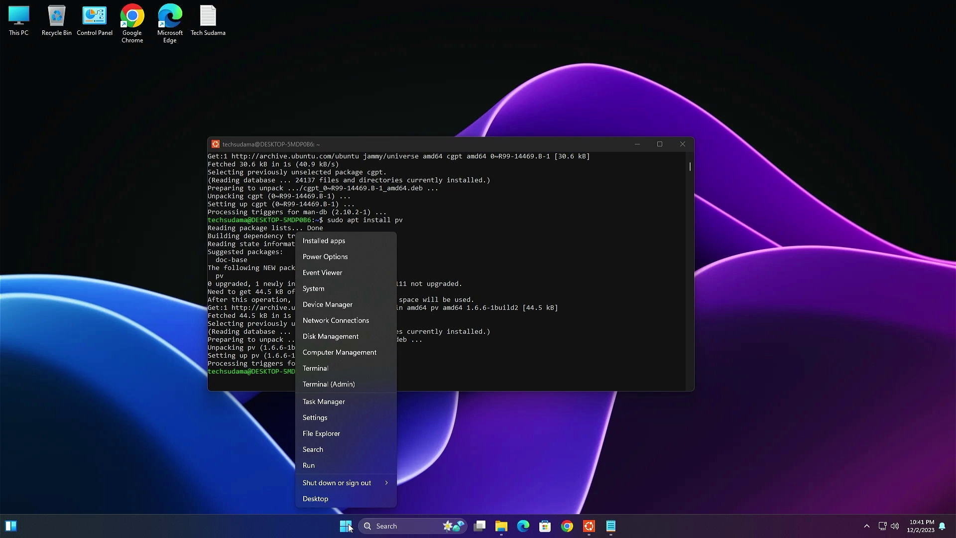
- Shrink the C: partition by 42000 MB in Disk Management
{"action": "left_click", "coordinate": [334, 335]}
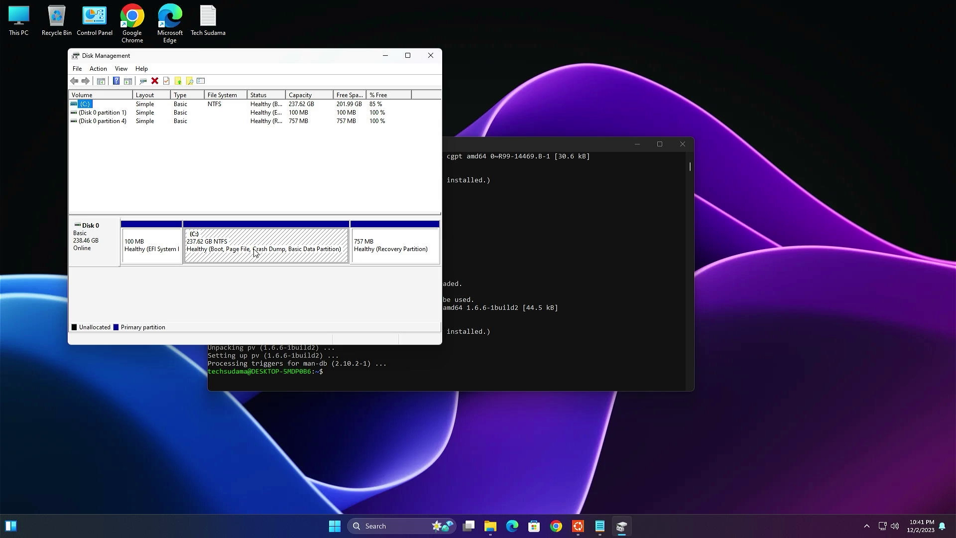
{"action": "left_click", "coordinate": [255, 252]}
{"action": "right_click", "coordinate": [248, 245]}
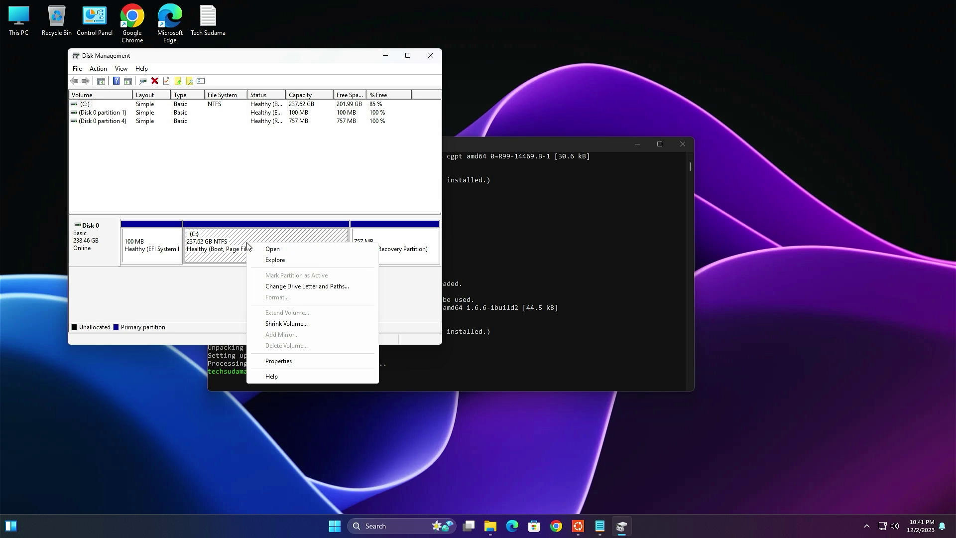
{"action": "left_click", "coordinate": [287, 323]}
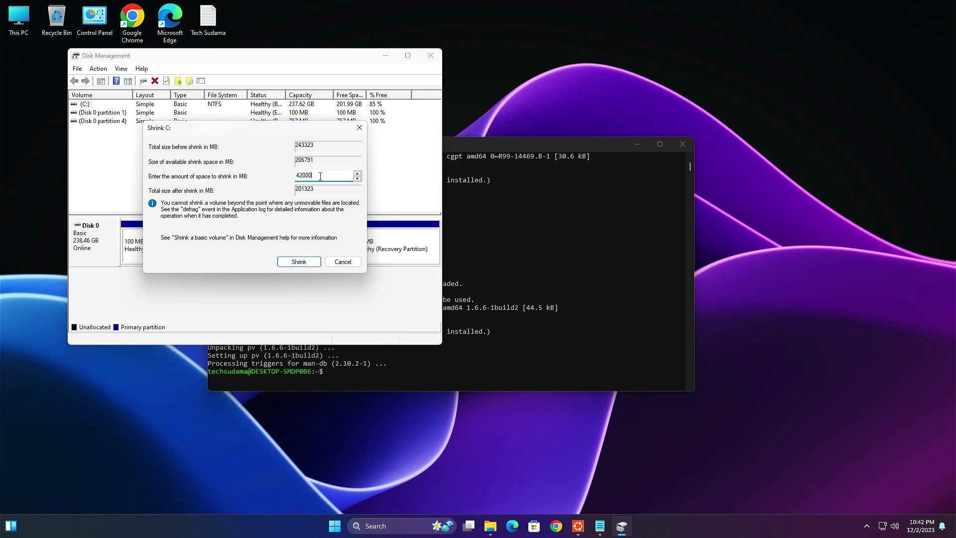
{"action": "left_click", "coordinate": [300, 261]}
- Create a new simple NTFS volume labelled ChromeOS (D:) from the unallocated space
{"action": "left_click", "coordinate": [311, 247]}
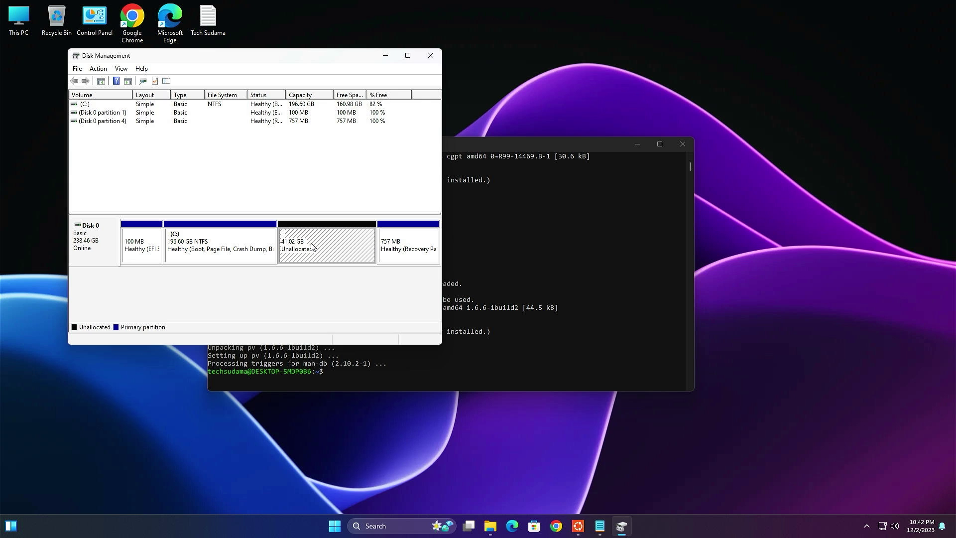
{"action": "right_click", "coordinate": [312, 246]}
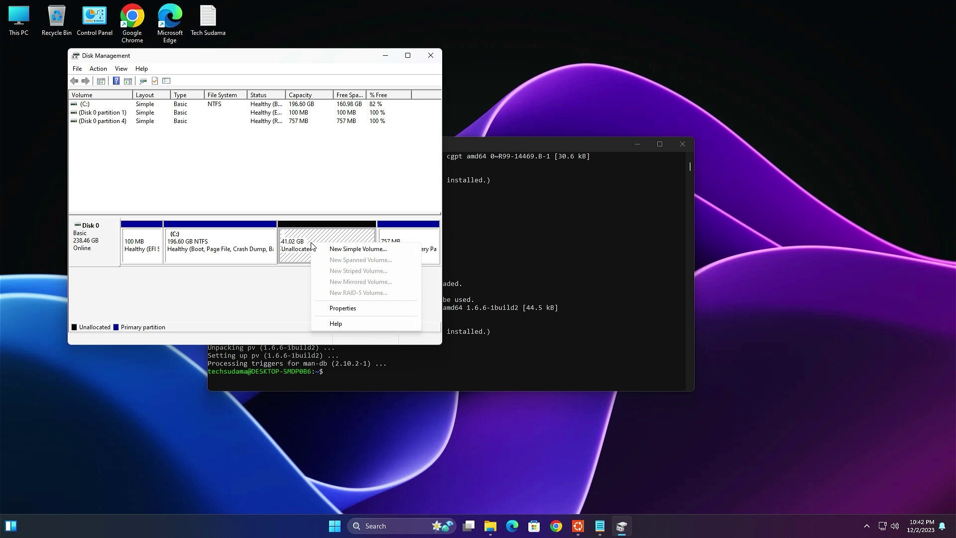
{"action": "left_click", "coordinate": [333, 251]}
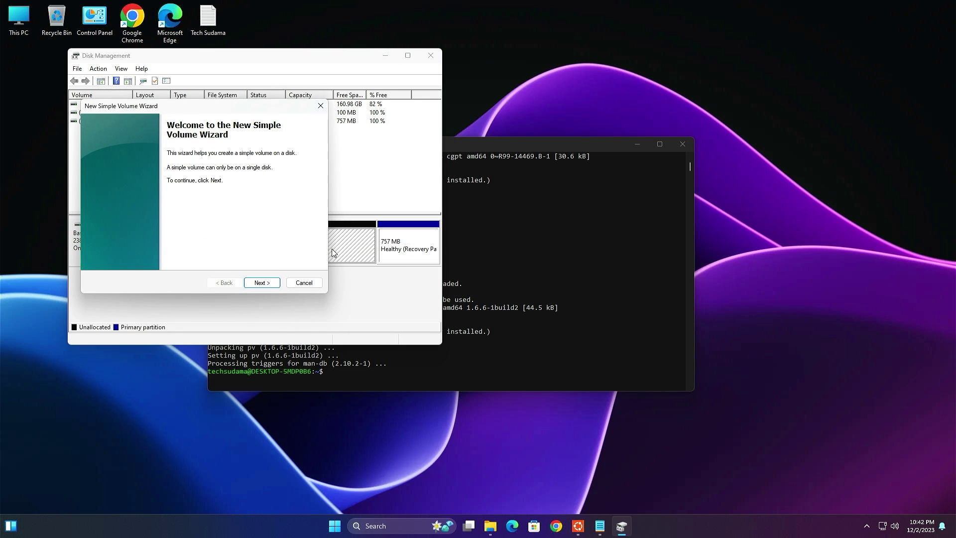
{"action": "left_click", "coordinate": [268, 283]}
{"action": "left_click", "coordinate": [268, 283]}
{"action": "left_click", "coordinate": [261, 282]}
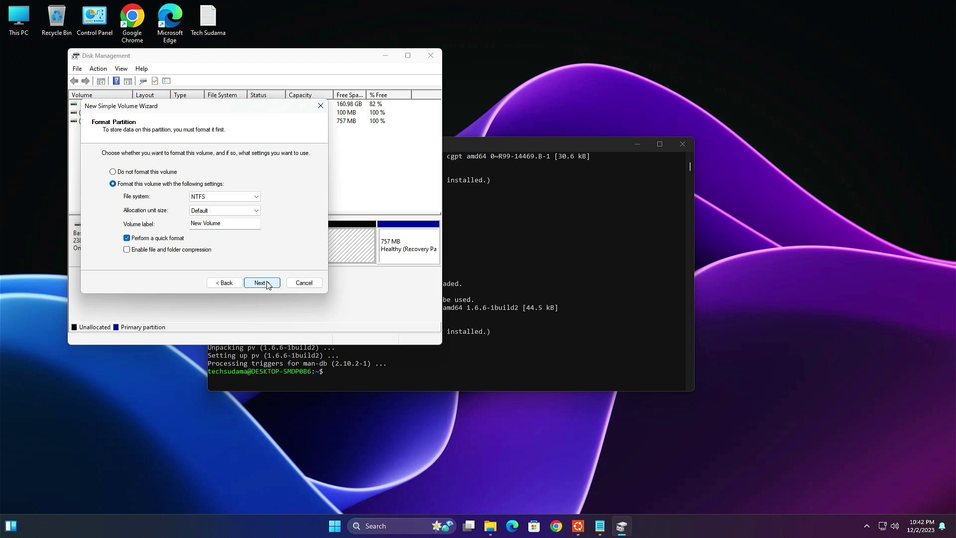
{"action": "type", "text": "ChromeOS"}
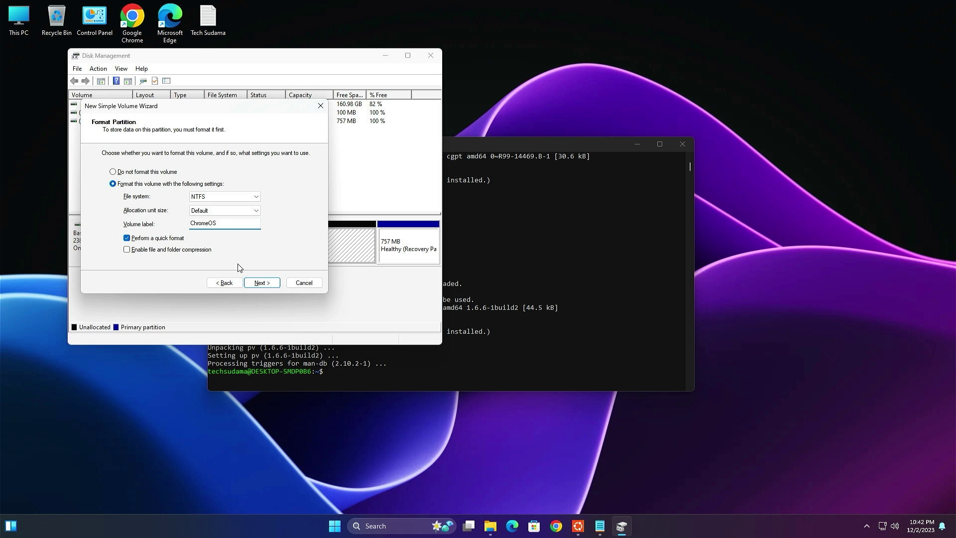
{"action": "left_click", "coordinate": [260, 282]}
{"action": "left_click", "coordinate": [261, 282]}
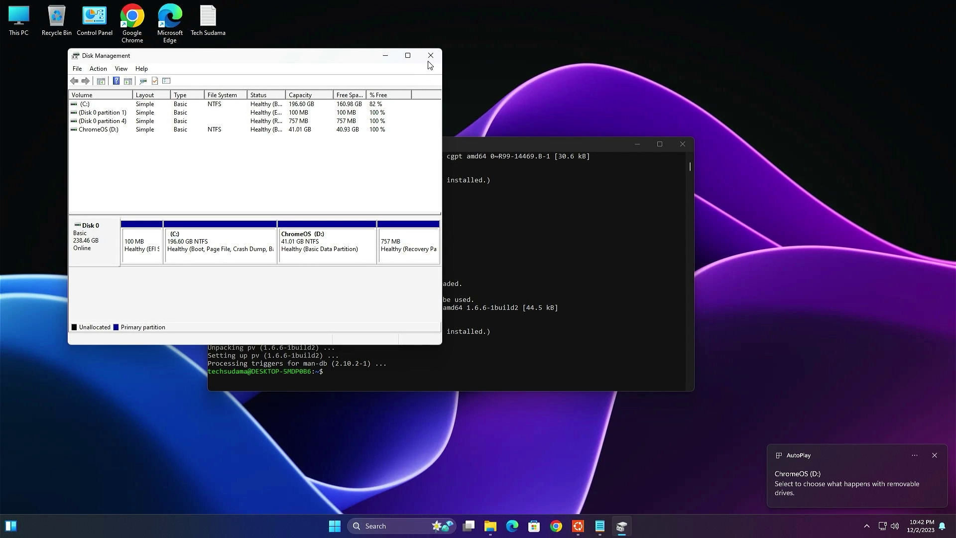
- Cut the brunch_r118 tarball and rammus recovery .bin from Downloads and paste them into ChromeOS (D:)
{"action": "left_click", "coordinate": [431, 55]}
{"action": "left_click", "coordinate": [501, 527]}
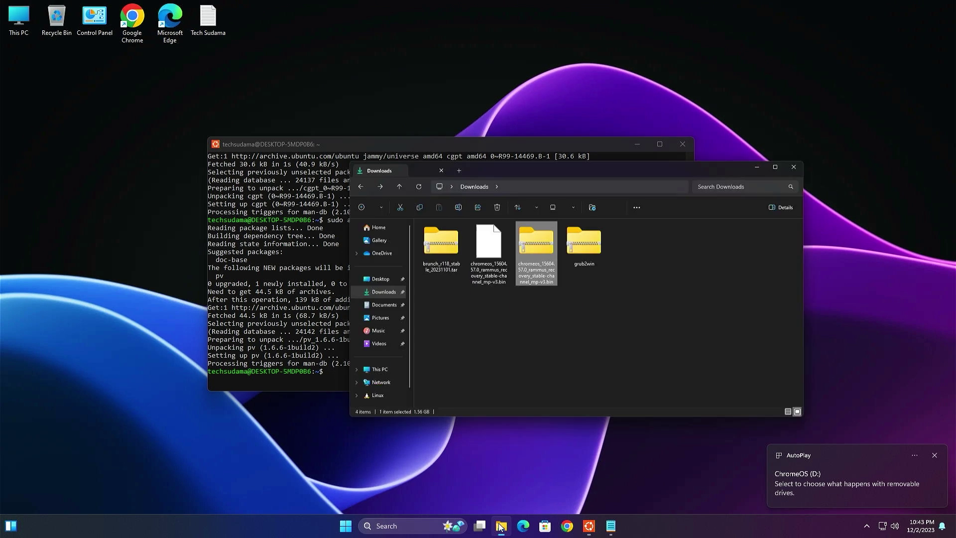
{"action": "left_click_drag", "start_coordinate": [429, 237], "coordinate": [470, 208]}
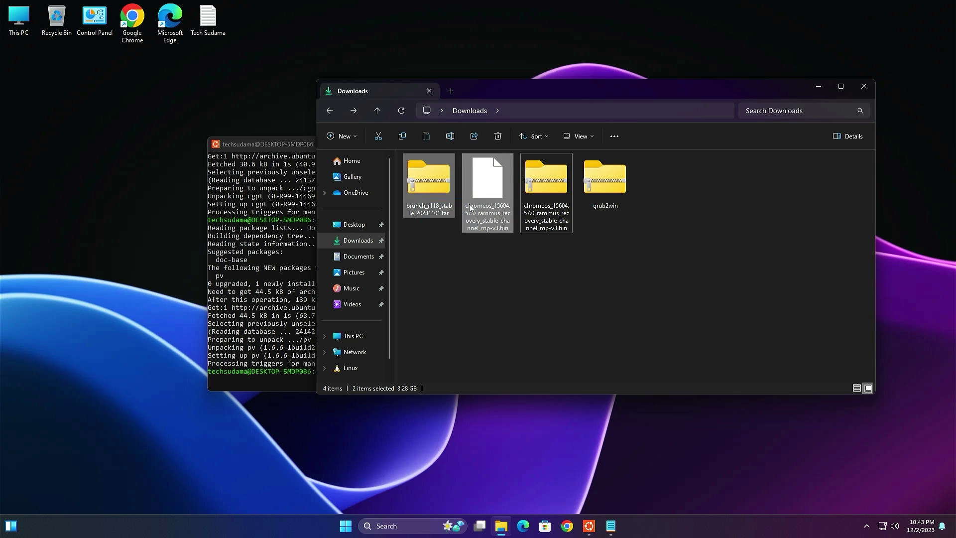
{"action": "right_click", "coordinate": [429, 181]}
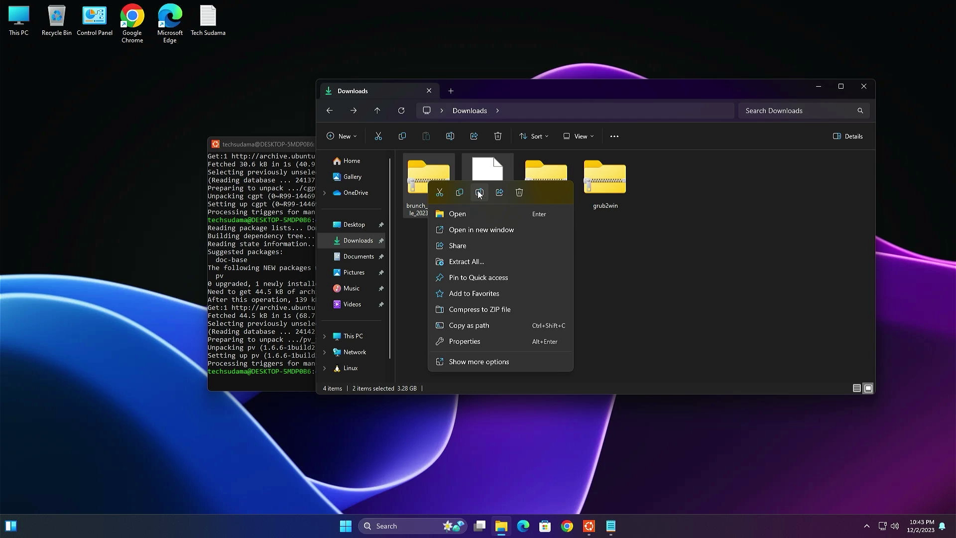
{"action": "left_click", "coordinate": [442, 193]}
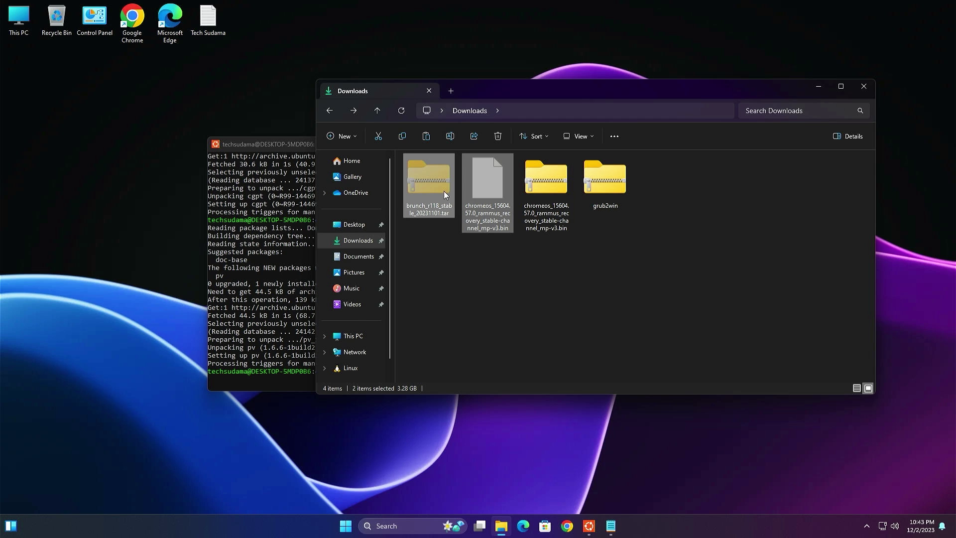
{"action": "left_click", "coordinate": [351, 335]}
{"action": "double_click", "coordinate": [572, 185]}
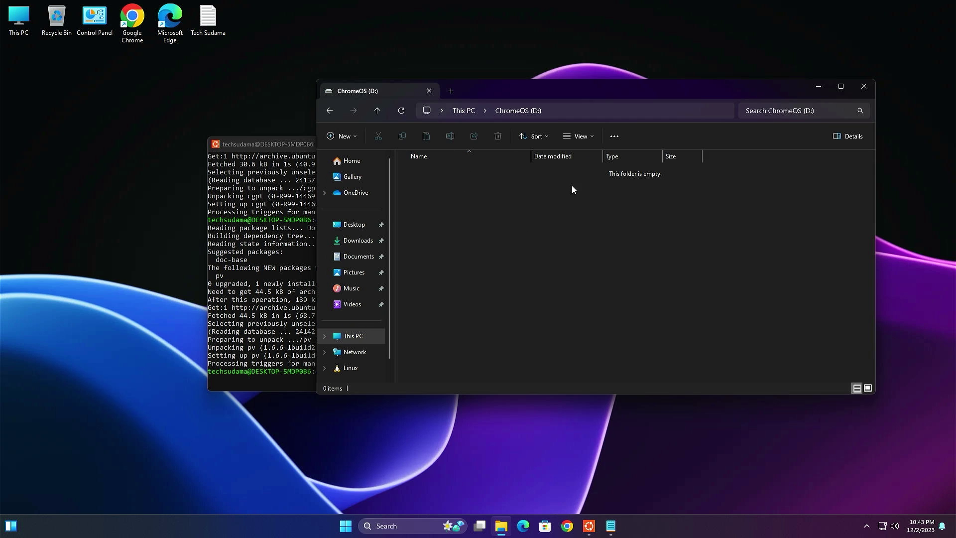
{"action": "right_click", "coordinate": [468, 205]}
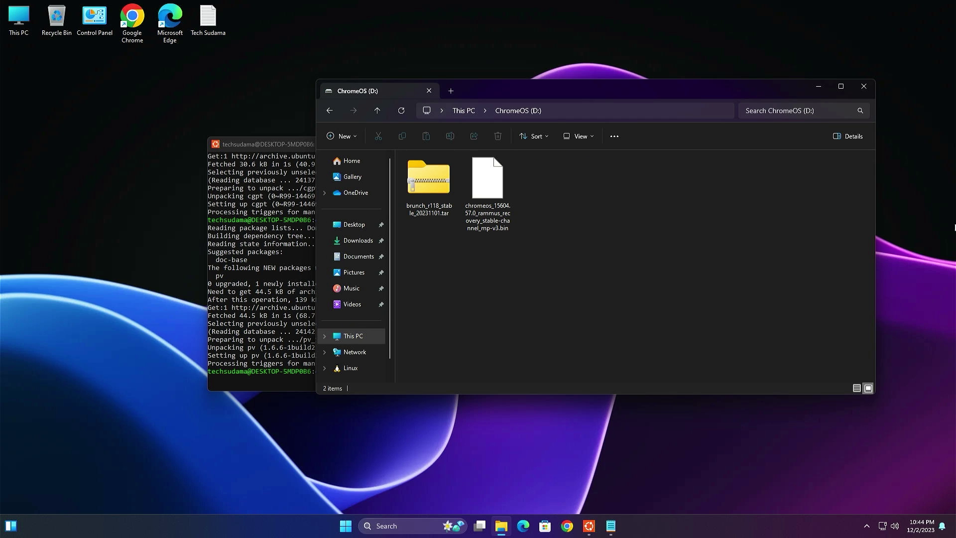
{"action": "left_click", "coordinate": [481, 219]}
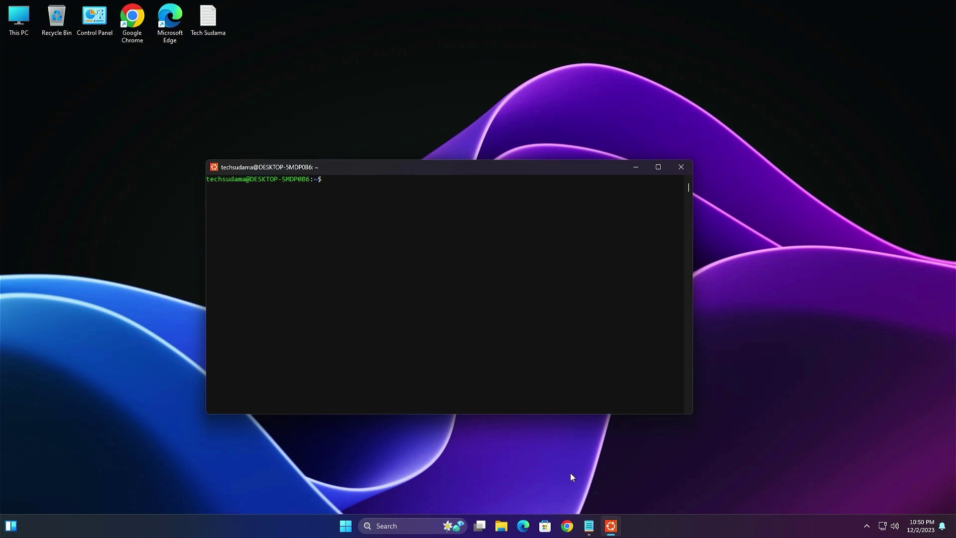
- Change to /mnt/d and run ls, listing brunch_r118_stable_20231101.tar.gz and the rammus recovery .bin
{"action": "left_click", "coordinate": [590, 529]}
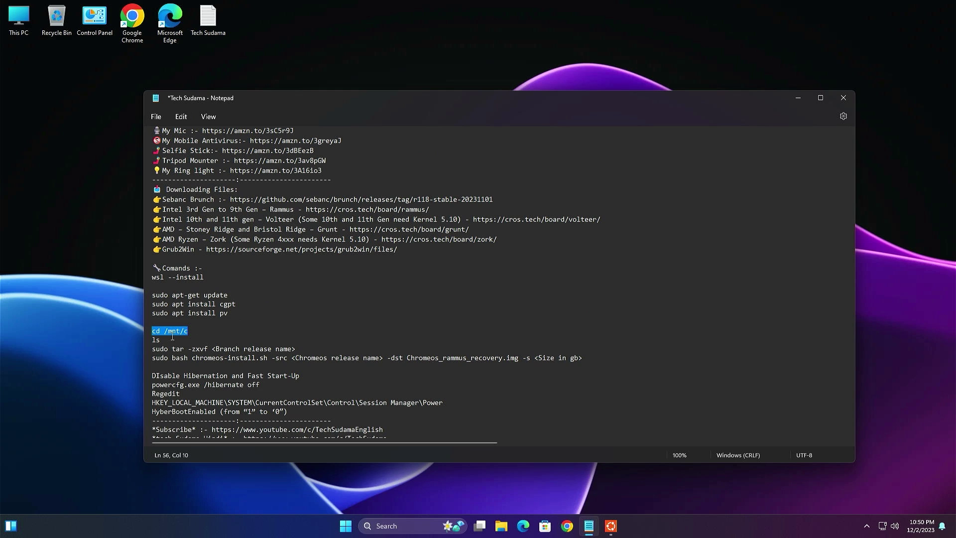
{"action": "left_click", "coordinate": [796, 98]}
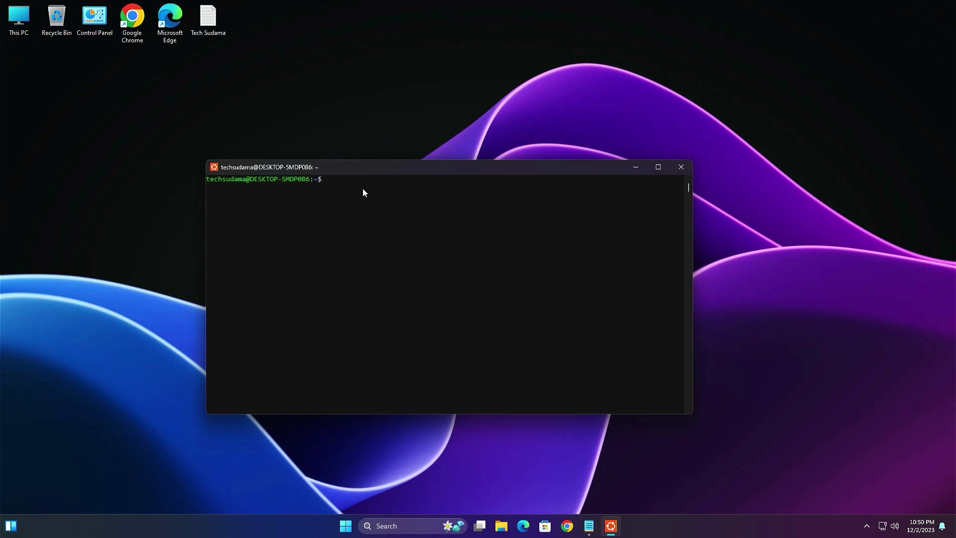
{"action": "left_click", "coordinate": [501, 526]}
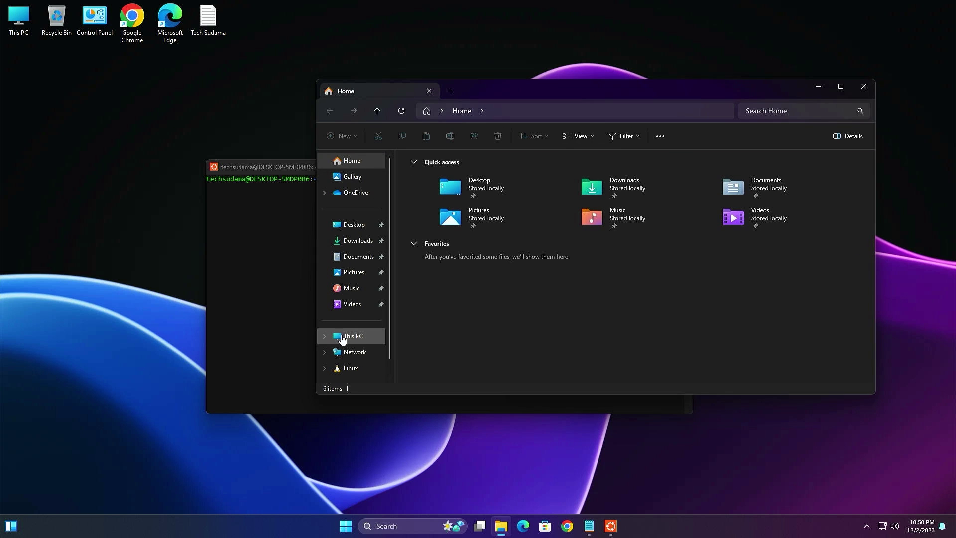
{"action": "left_click", "coordinate": [349, 336]}
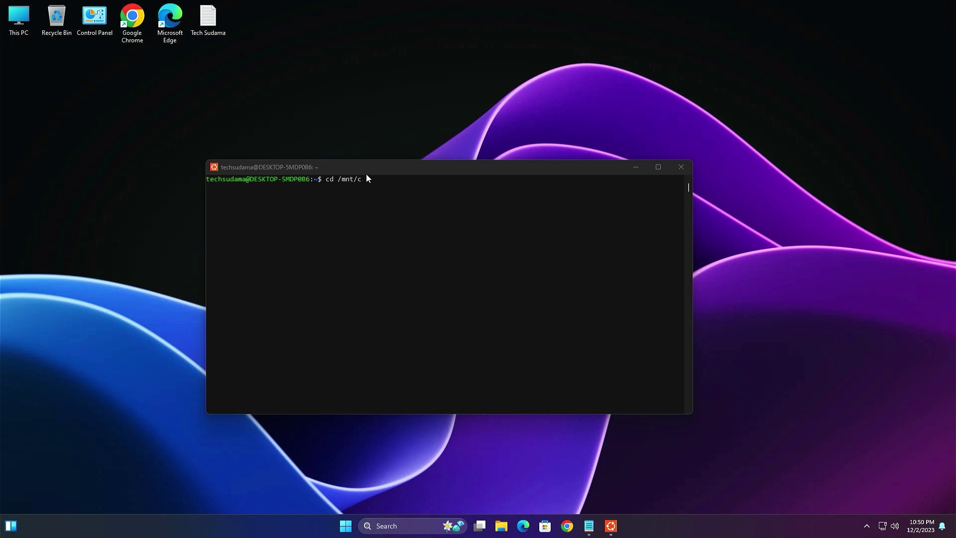
{"action": "left_click", "coordinate": [366, 176]}
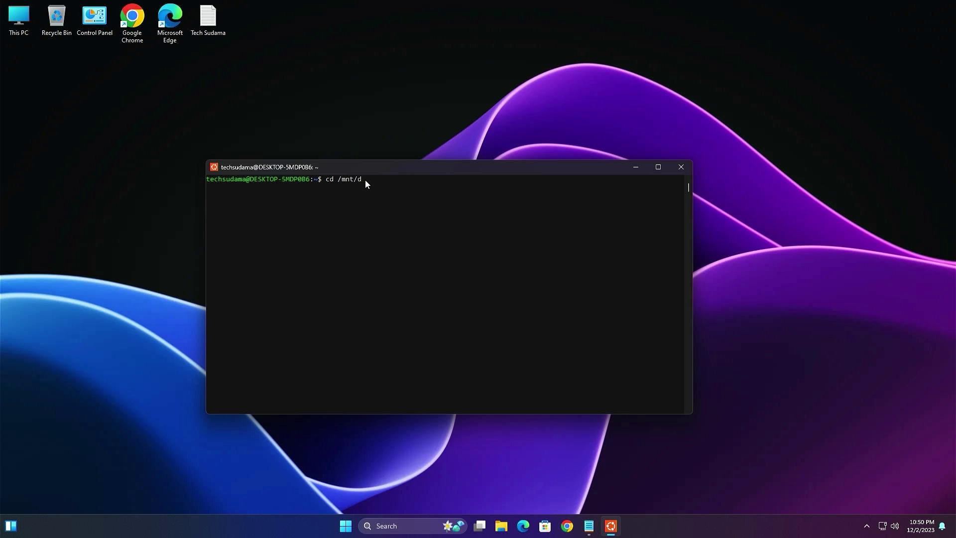
{"action": "key", "text": "Return"}
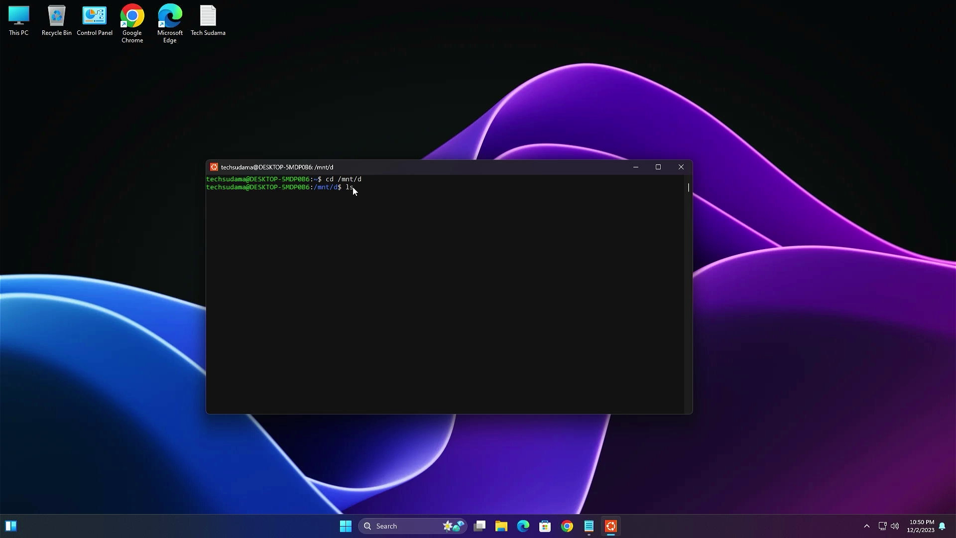
{"action": "type", "text": "ls"}
{"action": "key", "text": "Return"}
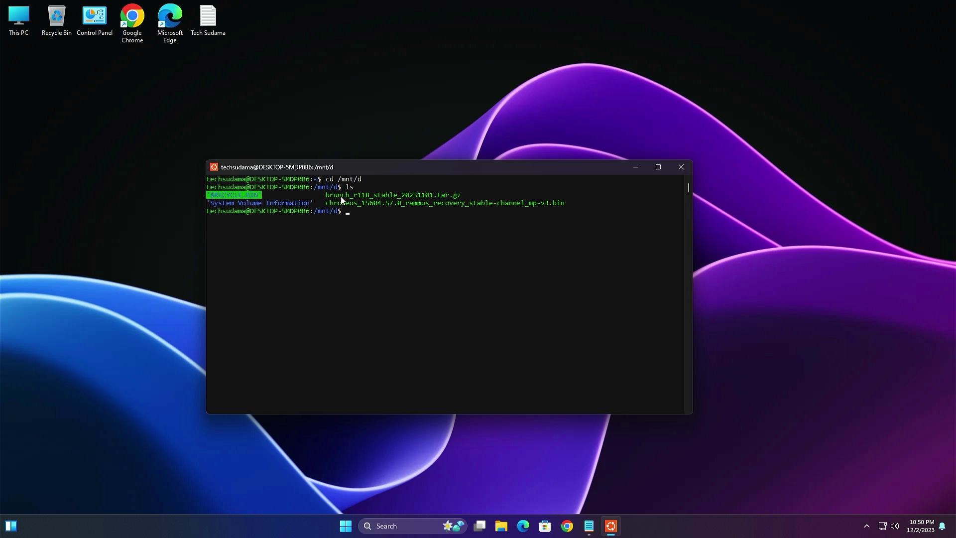
- Run sudo tar -zxvf brunch_r118_stable_20231101.tar.gz in /mnt/d, entering the sudo password
{"action": "left_click", "coordinate": [589, 526]}
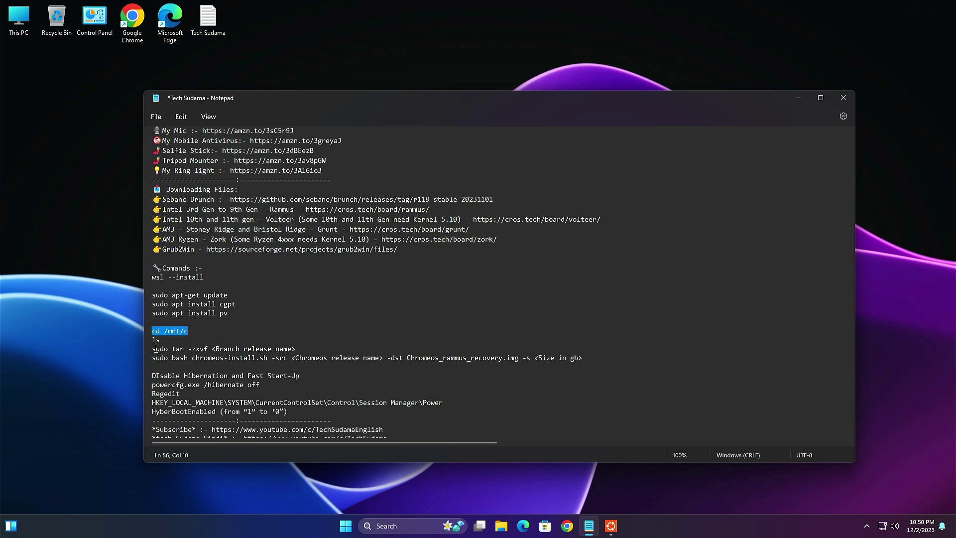
{"action": "left_click_drag", "start_coordinate": [153, 349], "coordinate": [211, 349]}
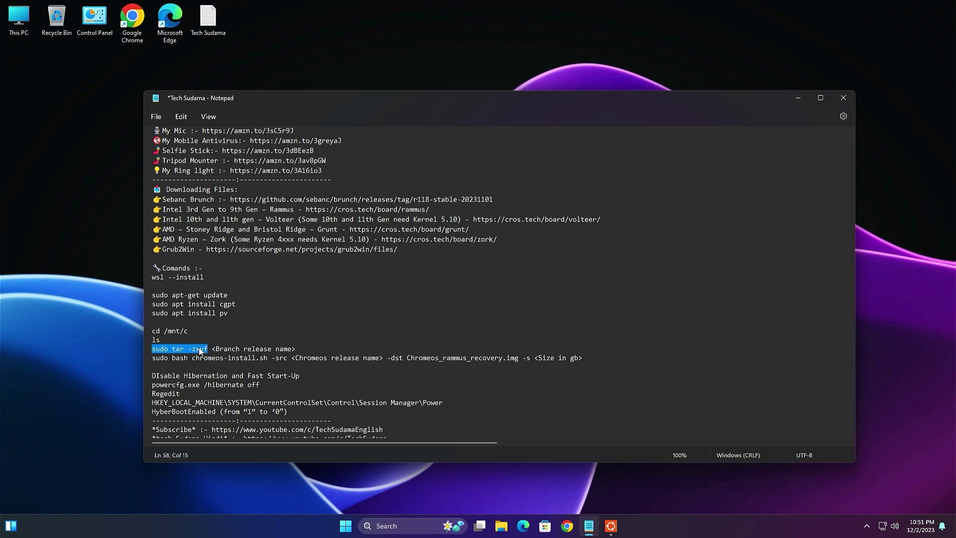
{"action": "right_click", "coordinate": [200, 348]}
{"action": "left_click", "coordinate": [249, 201]}
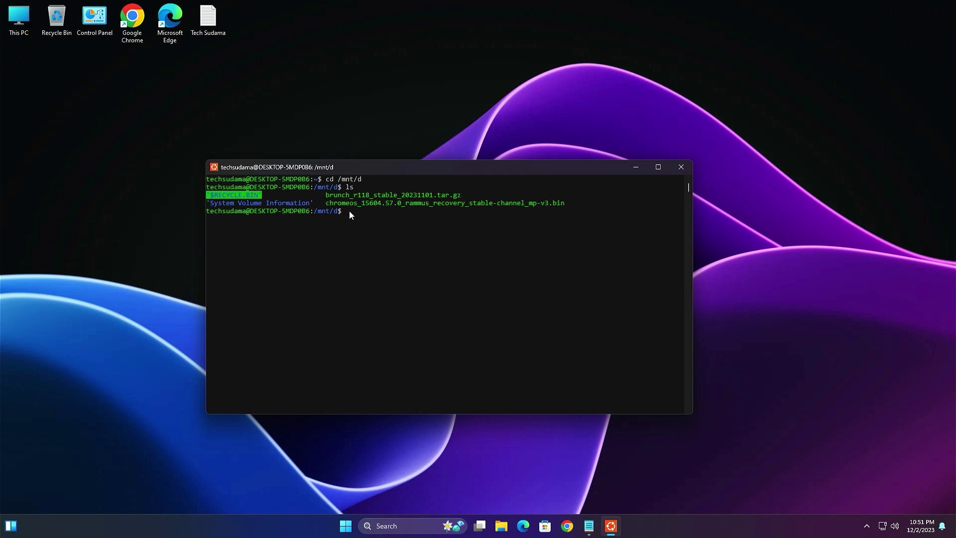
{"action": "right_click", "coordinate": [348, 214]}
{"action": "left_click_drag", "start_coordinate": [326, 195], "coordinate": [459, 197]}
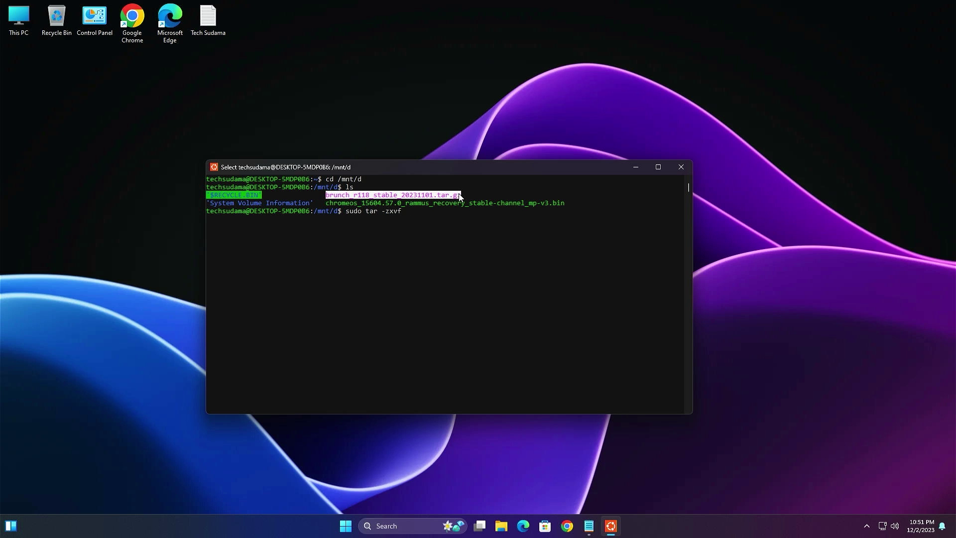
{"action": "right_click", "coordinate": [459, 197]}
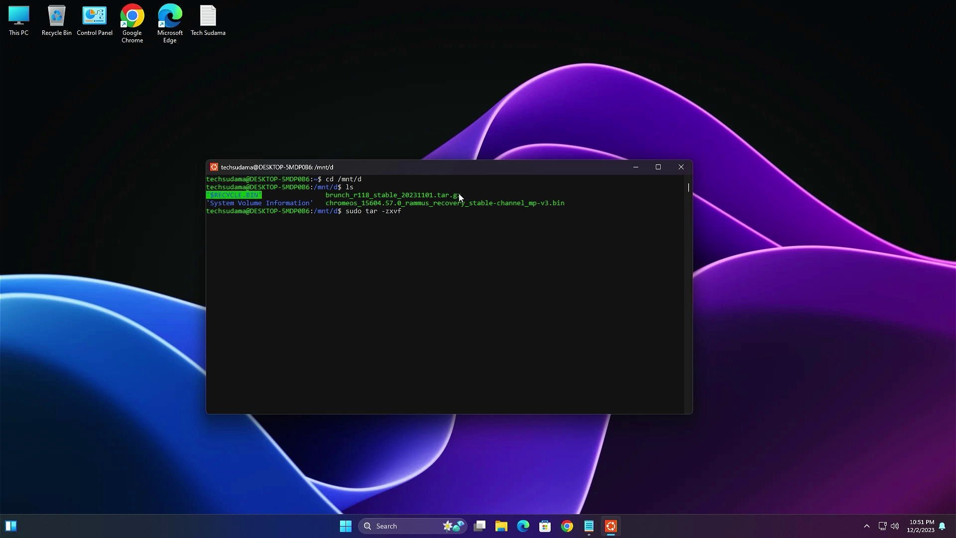
{"action": "right_click", "coordinate": [408, 212]}
{"action": "key", "text": "Return"}
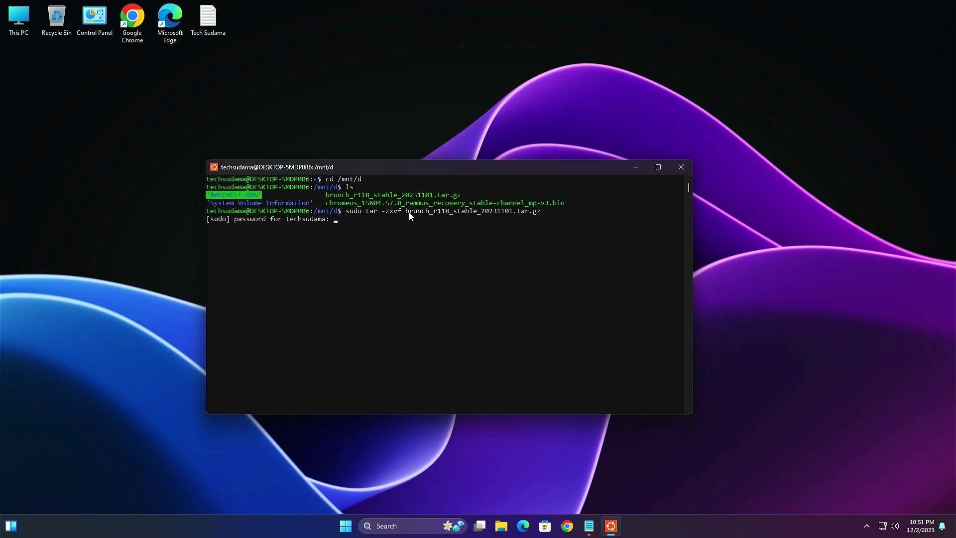
{"action": "key", "text": "Return"}
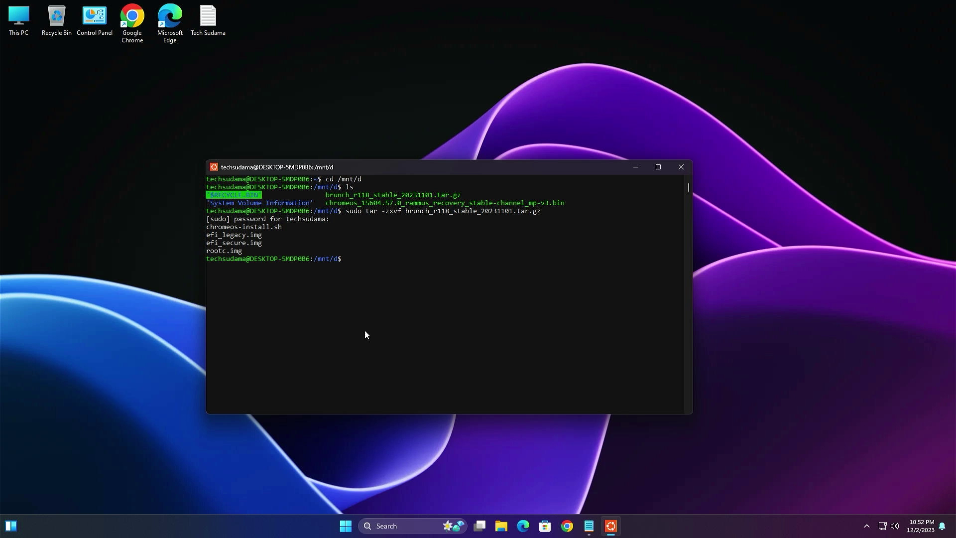
{"action": "left_click", "coordinate": [588, 526]}
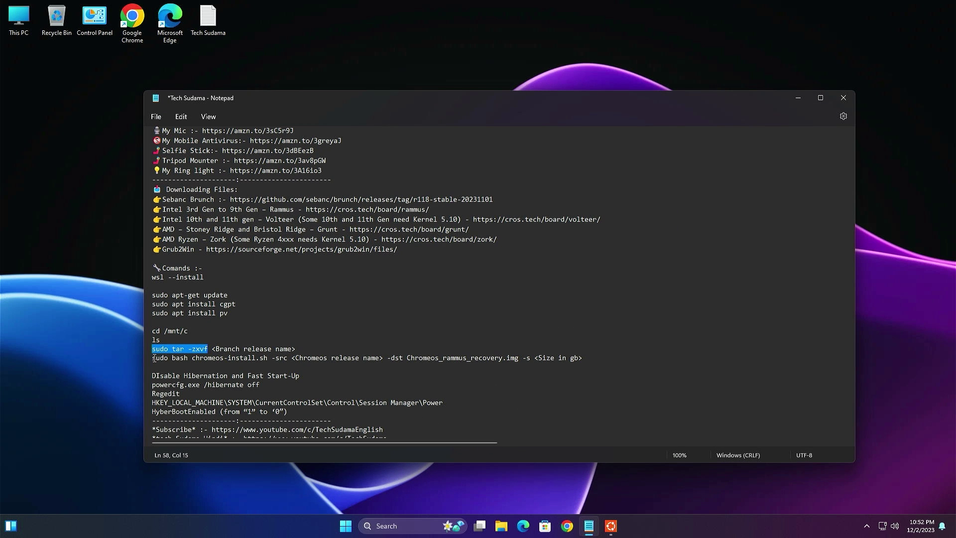
- Enter sudo bash chromeos-install.sh -src followed by the rammus recovery .bin file name
{"action": "left_click_drag", "start_coordinate": [154, 357], "coordinate": [166, 359]}
{"action": "left_click_drag", "start_coordinate": [215, 361], "coordinate": [289, 359]}
{"action": "right_click", "coordinate": [279, 357]}
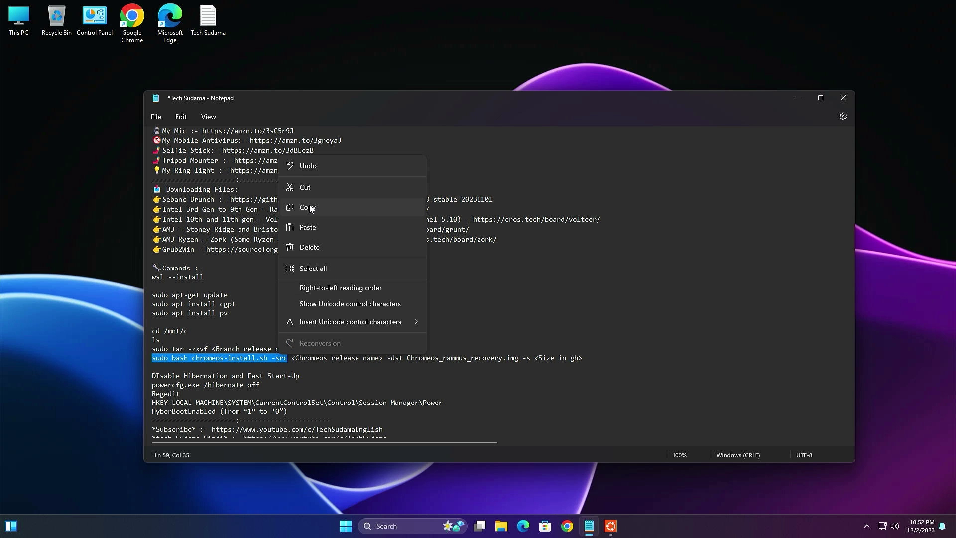
{"action": "left_click", "coordinate": [310, 208]}
{"action": "left_click", "coordinate": [611, 526]}
{"action": "right_click", "coordinate": [342, 260]}
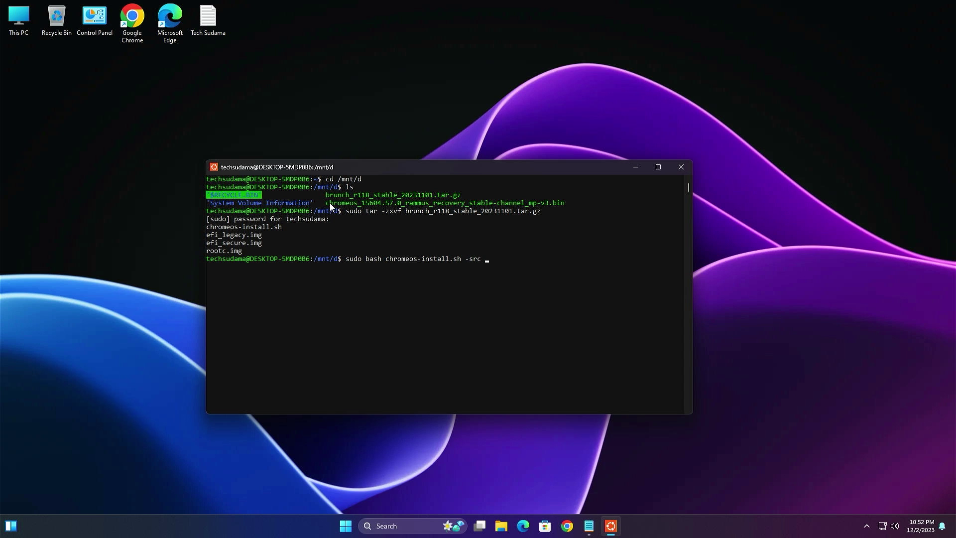
{"action": "left_click_drag", "start_coordinate": [327, 203], "coordinate": [561, 208]}
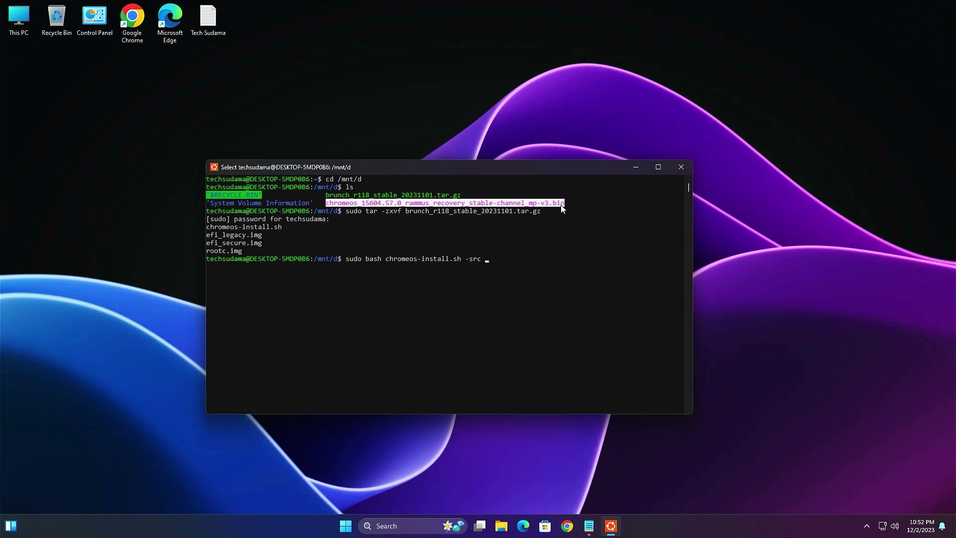
{"action": "right_click", "coordinate": [501, 247]}
{"action": "right_click", "coordinate": [494, 261]}
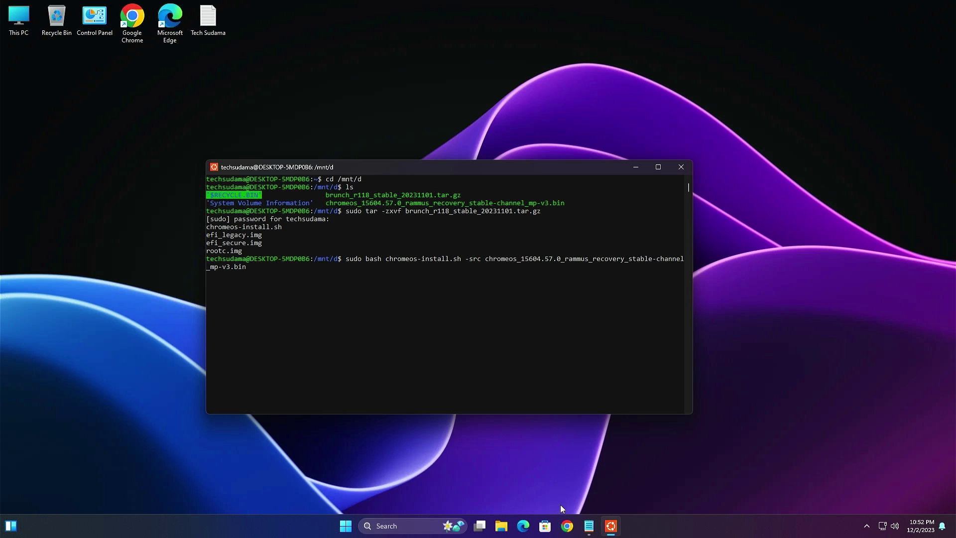
- Append -dst Chromeos_rammus_recovery.img -s to the install command
{"action": "left_click", "coordinate": [589, 526]}
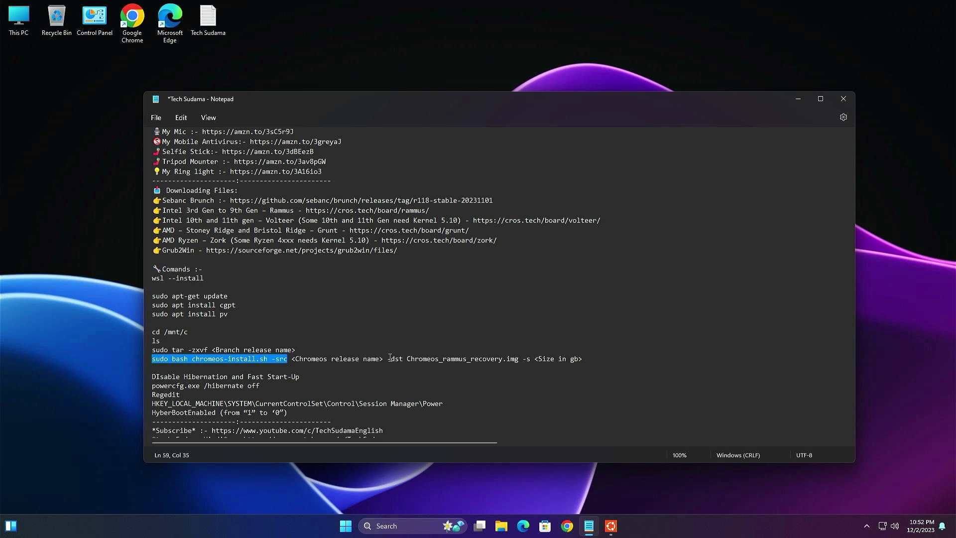
{"action": "left_click_drag", "start_coordinate": [388, 358], "coordinate": [531, 358]}
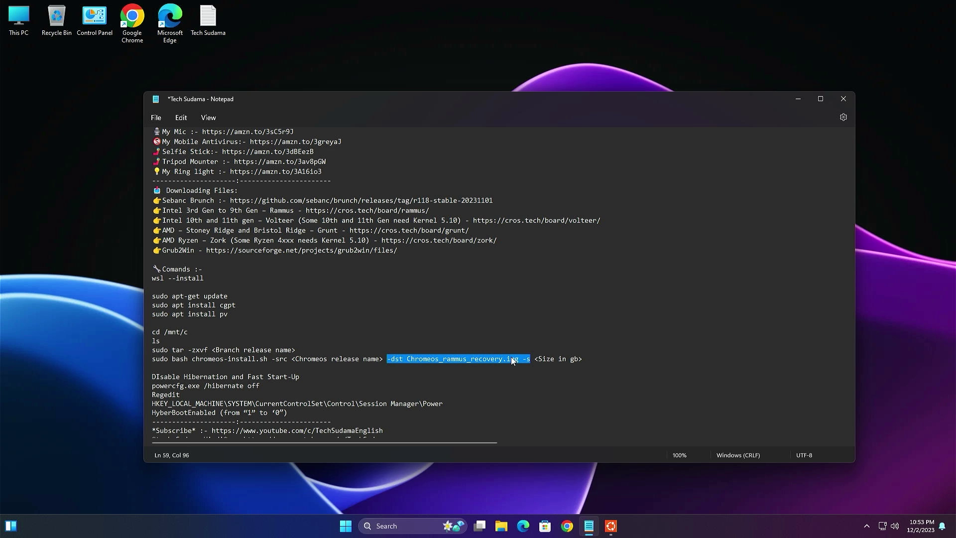
{"action": "right_click", "coordinate": [512, 360]}
{"action": "left_click", "coordinate": [542, 207]}
{"action": "key", "text": "alt+Tab"}
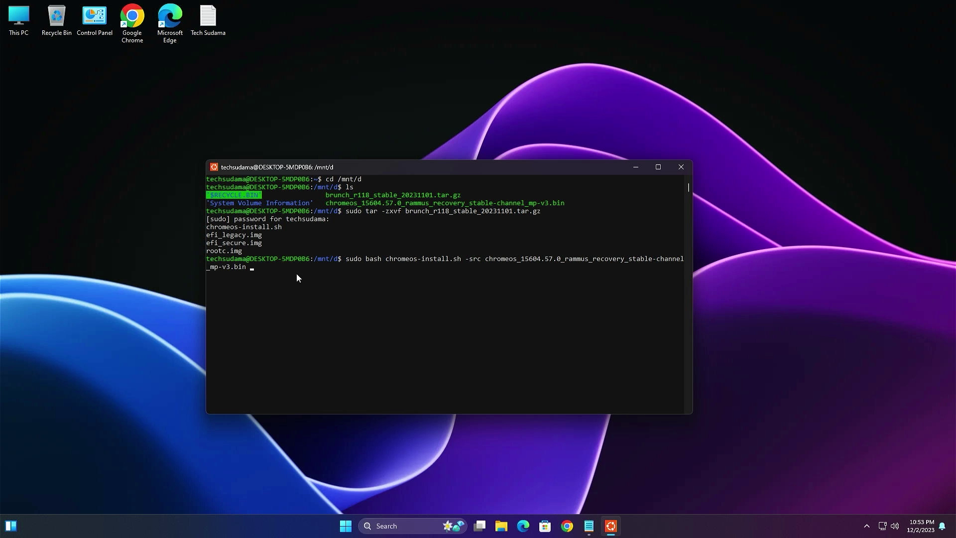
{"action": "right_click", "coordinate": [292, 274]}
- Run the install script with image size 16, answer dualboot, then close the terminal
{"action": "type", "text": "16"}
{"action": "key", "text": "Return"}
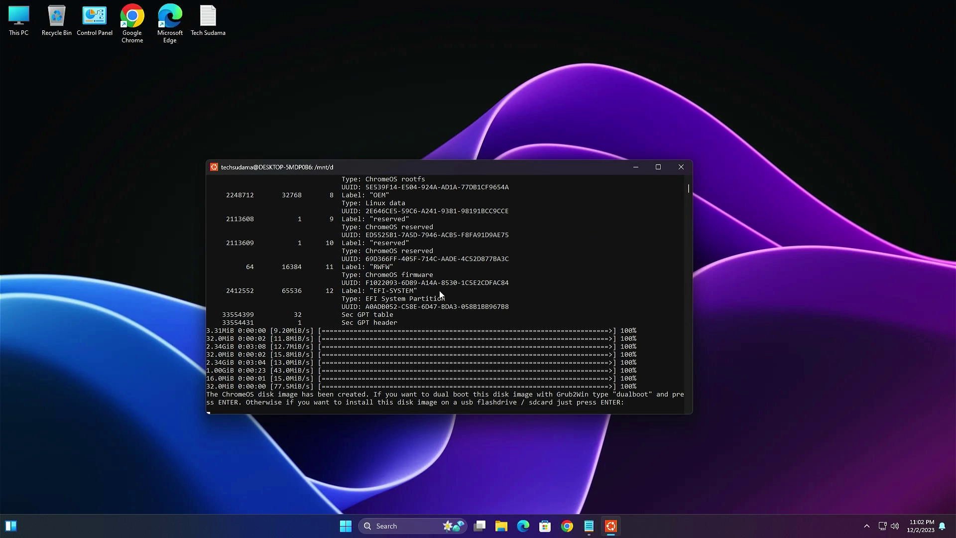
{"action": "left_click_drag", "start_coordinate": [616, 394], "coordinate": [648, 397]}
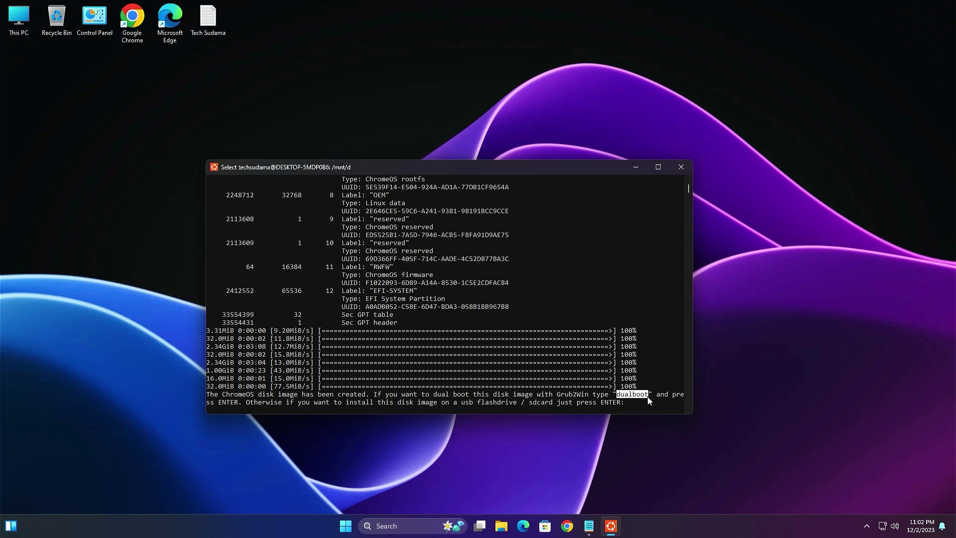
{"action": "right_click", "coordinate": [648, 398]}
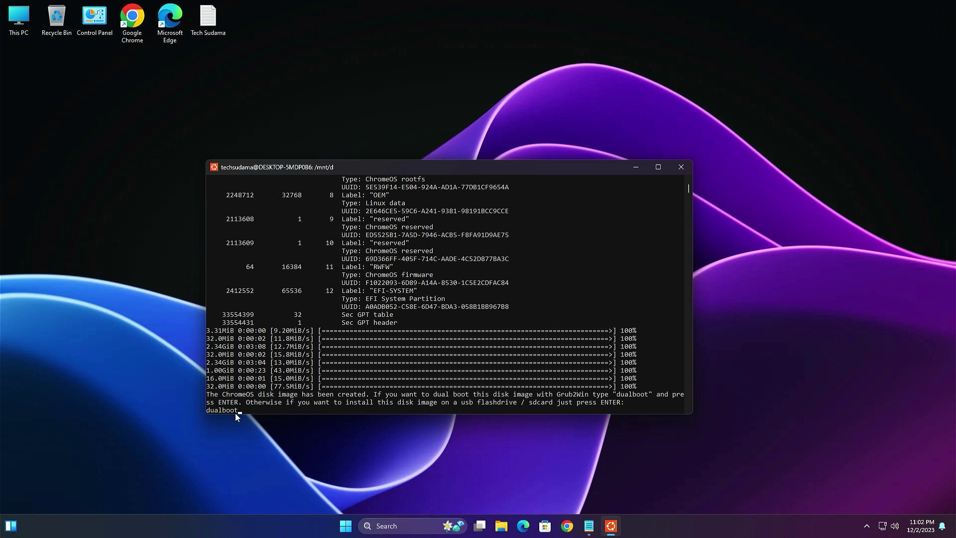
{"action": "key", "text": "Return"}
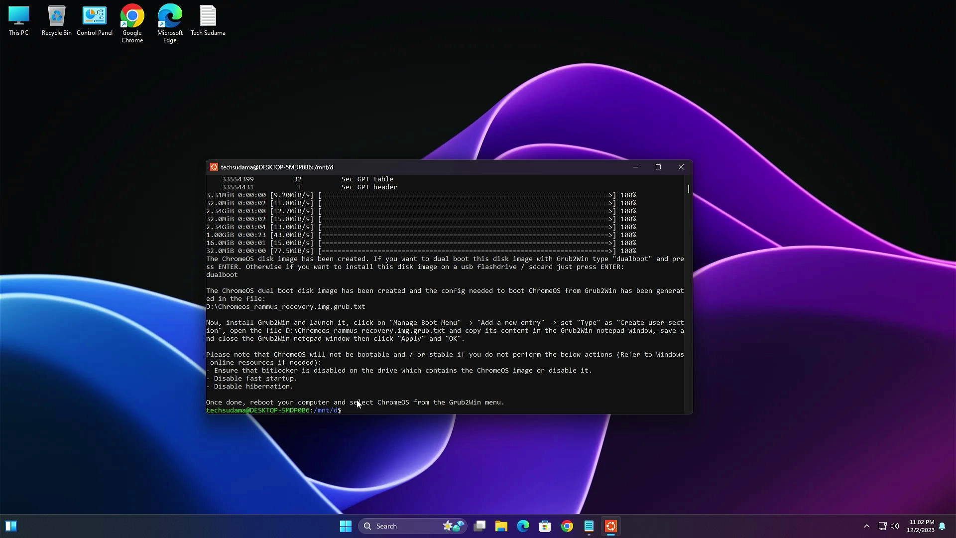
{"action": "left_click", "coordinate": [680, 166]}
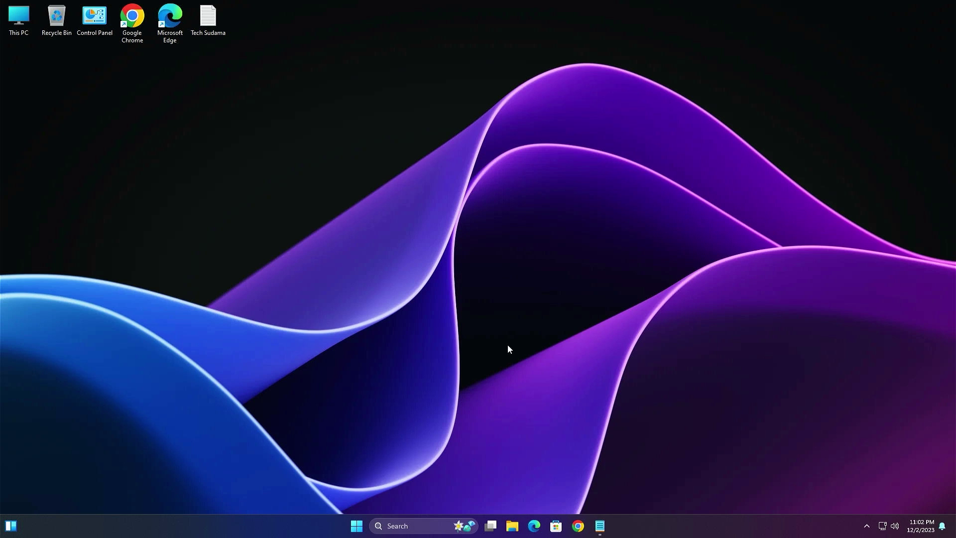
- On ChromeOS (D:), delete every file except Chromeos_rammus_recovery.img and its .img.grub config
{"action": "key", "text": "super+e"}
{"action": "left_click", "coordinate": [356, 338]}
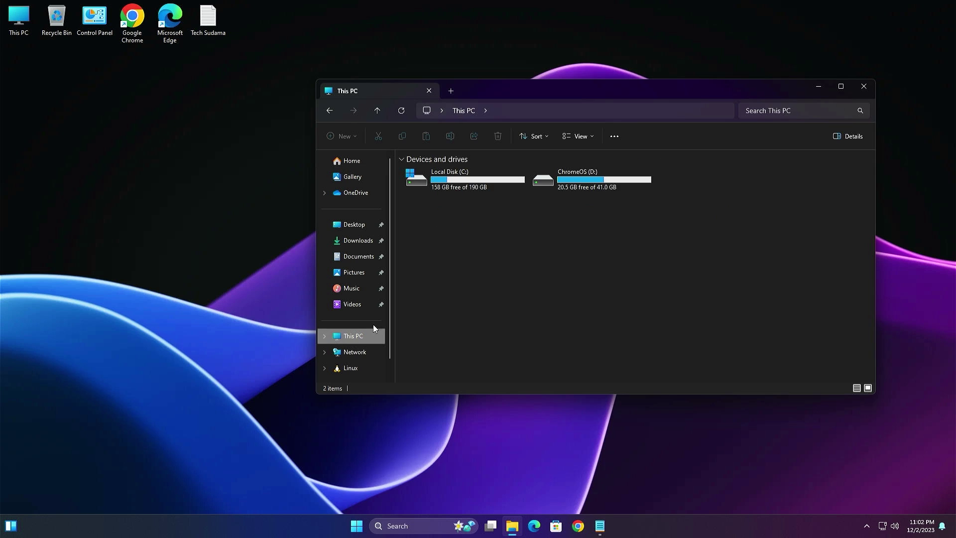
{"action": "double_click", "coordinate": [590, 178]}
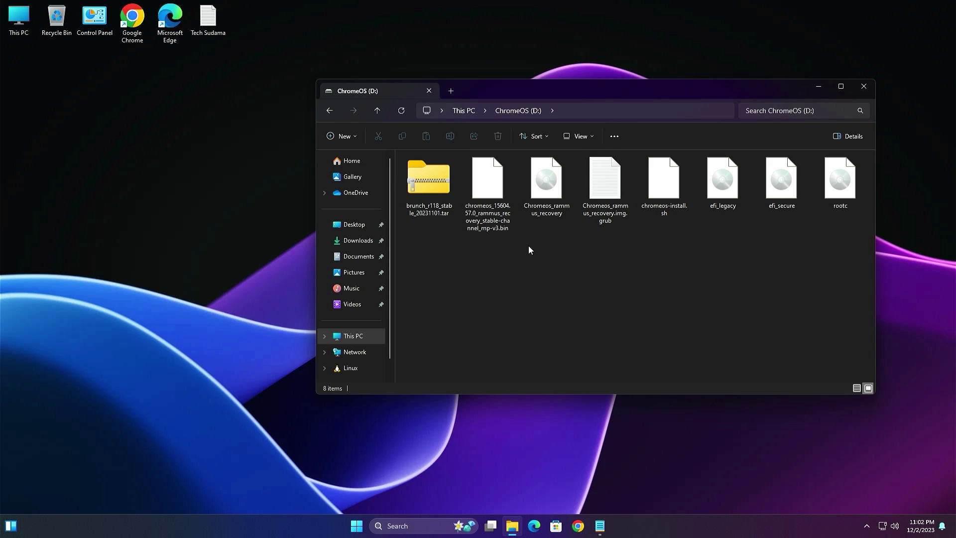
{"action": "left_click", "coordinate": [543, 181]}
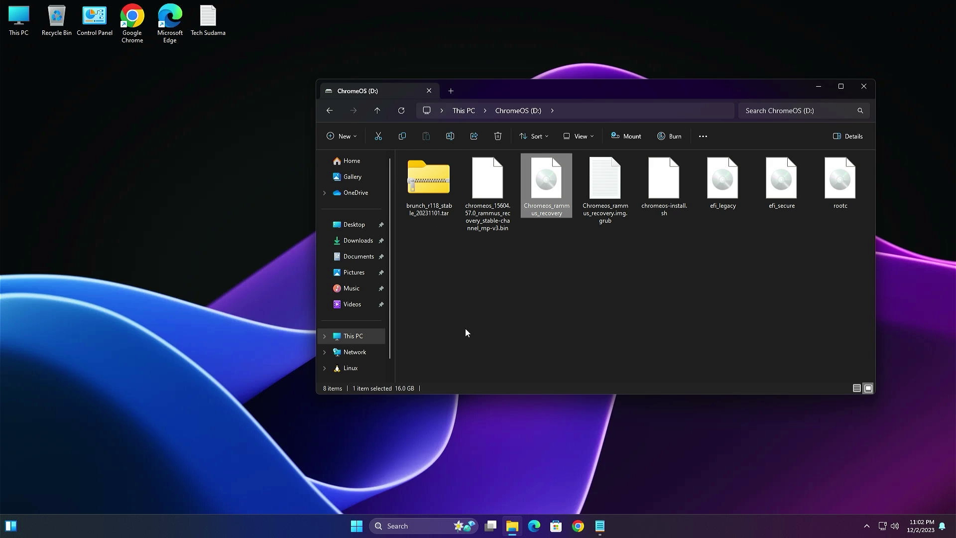
{"action": "left_click", "coordinate": [602, 185]}
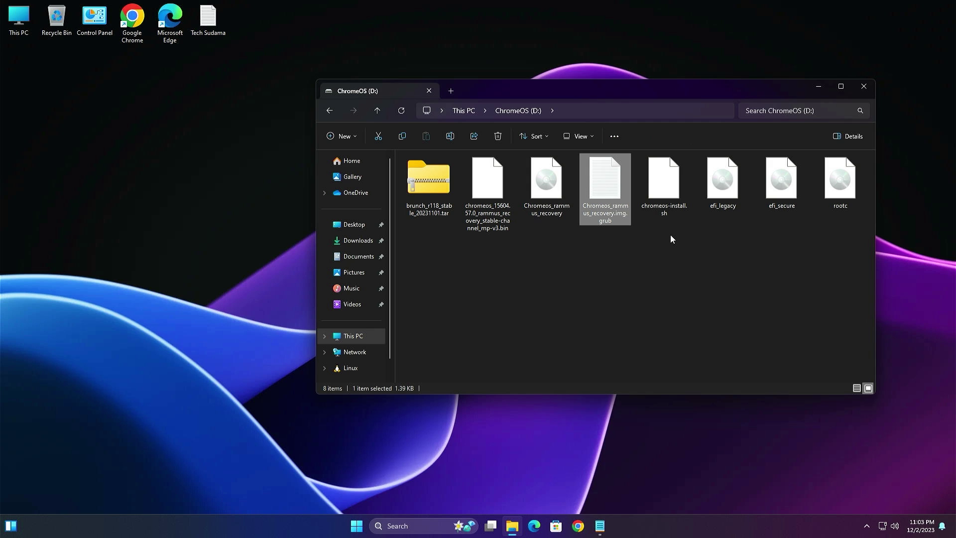
{"action": "left_click_drag", "start_coordinate": [669, 233], "coordinate": [862, 194]}
{"action": "key", "text": "Delete"}
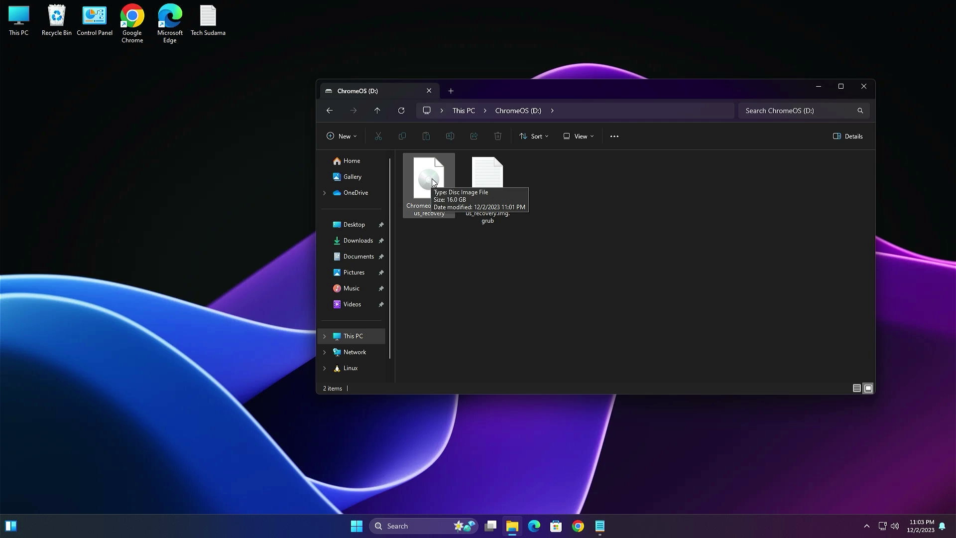
- Copy all the text of the .img.grub file in Notepad, then close it
{"action": "double_click", "coordinate": [491, 186]}
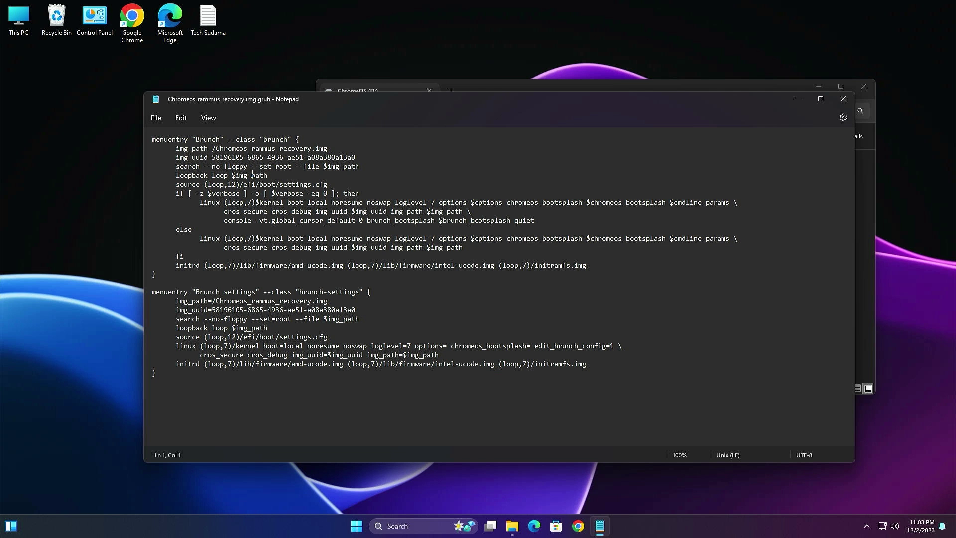
{"action": "key", "text": "ctrl+a"}
{"action": "right_click", "coordinate": [245, 156]}
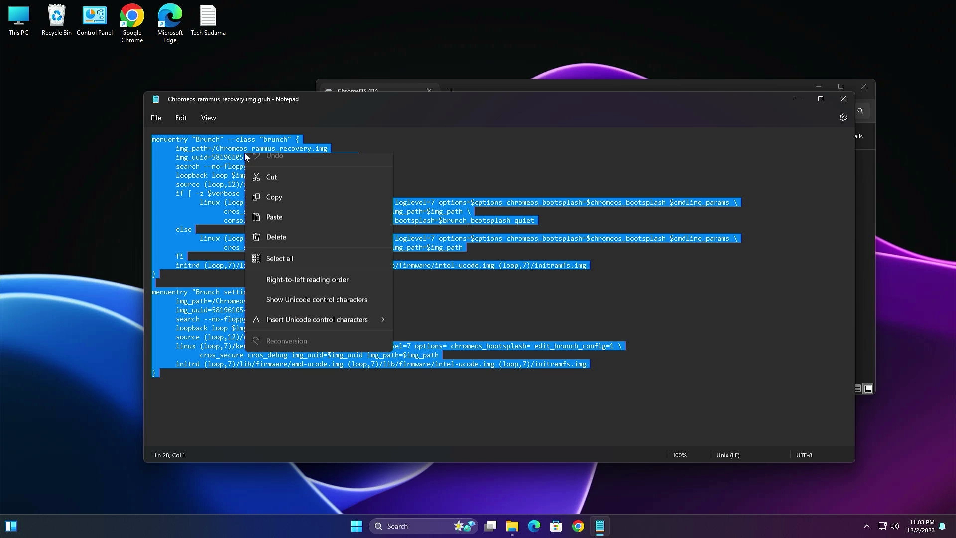
{"action": "left_click", "coordinate": [271, 207]}
{"action": "left_click", "coordinate": [843, 98]}
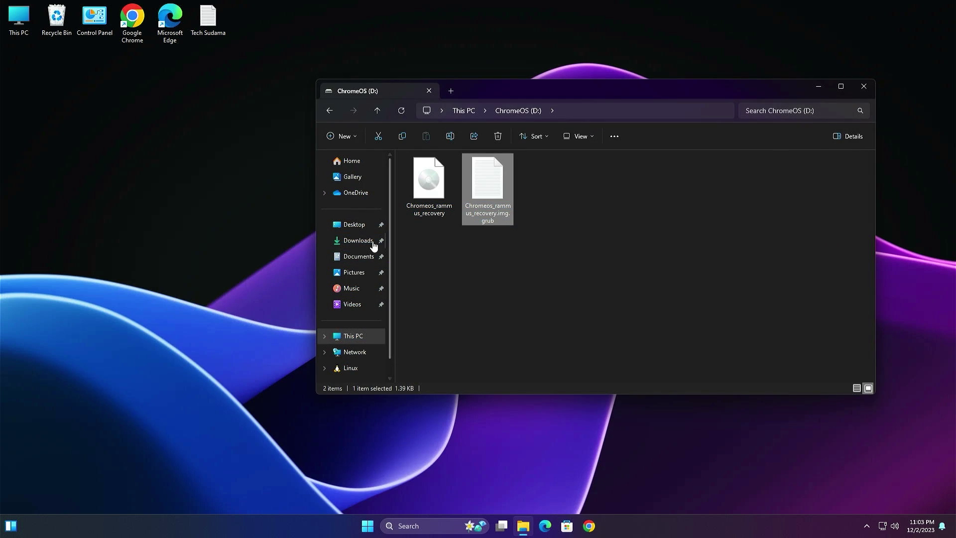
- Open the grub2win archive in Downloads and launch G2WInstall
{"action": "left_click", "coordinate": [342, 243]}
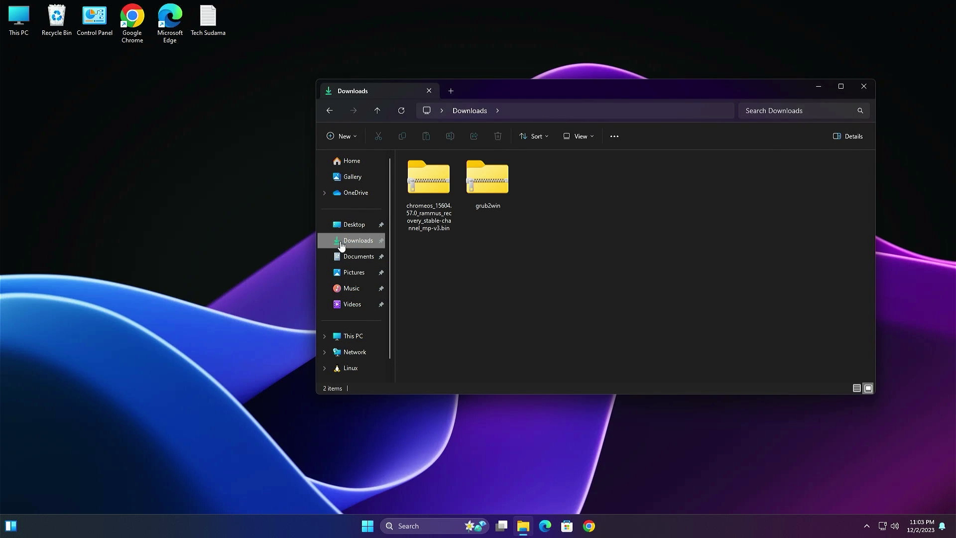
{"action": "double_click", "coordinate": [488, 175]}
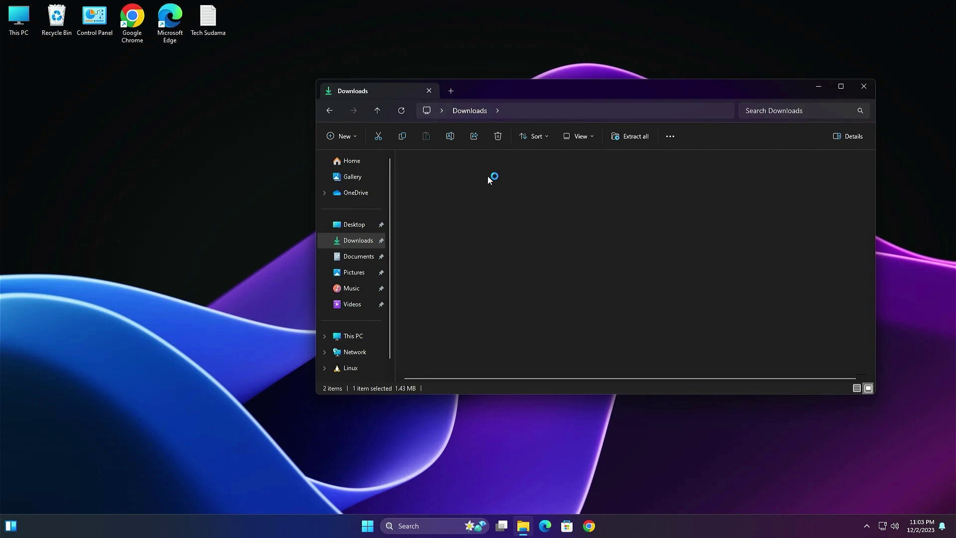
{"action": "left_click", "coordinate": [430, 172]}
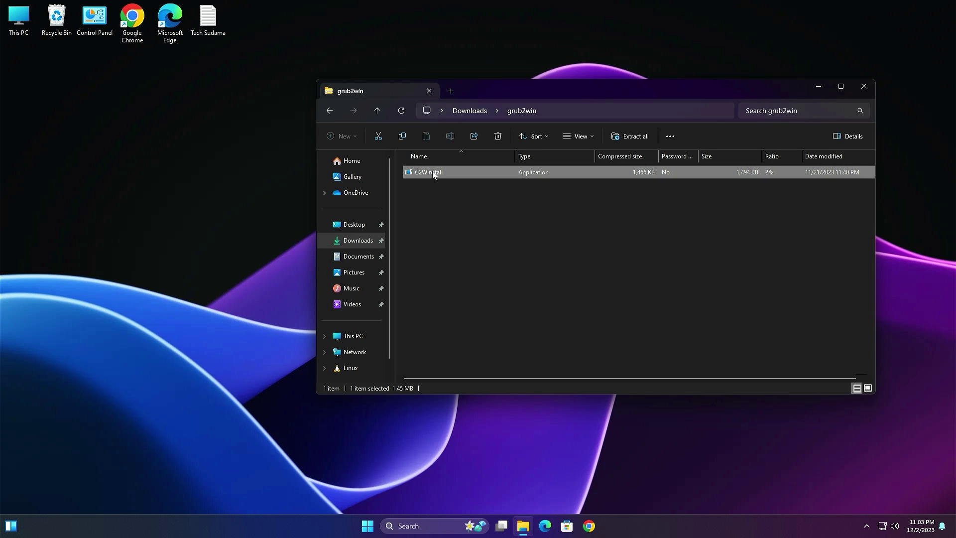
{"action": "double_click", "coordinate": [432, 171]}
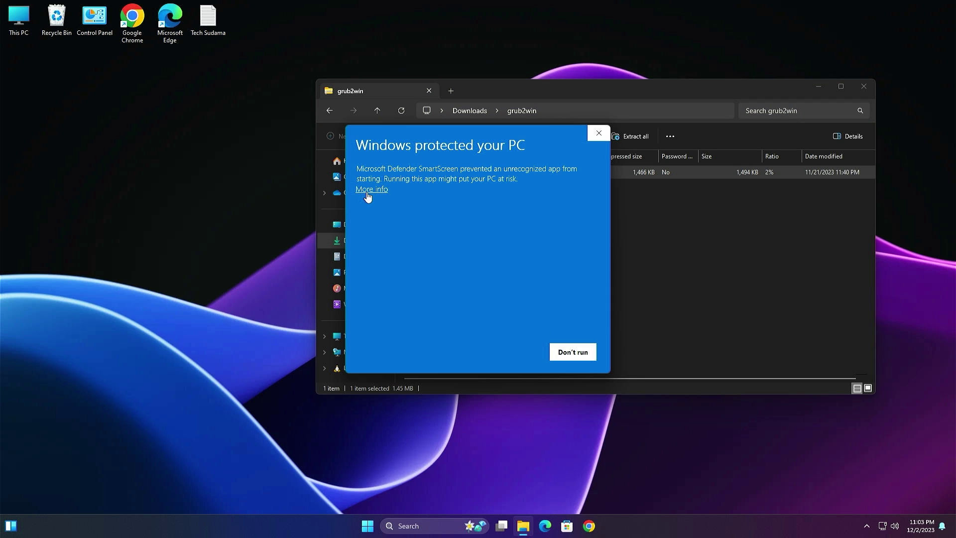
- Get past the SmartScreen warning and install Grub2Win 2.3.8.1 to C:\grub2
{"action": "left_click", "coordinate": [368, 191]}
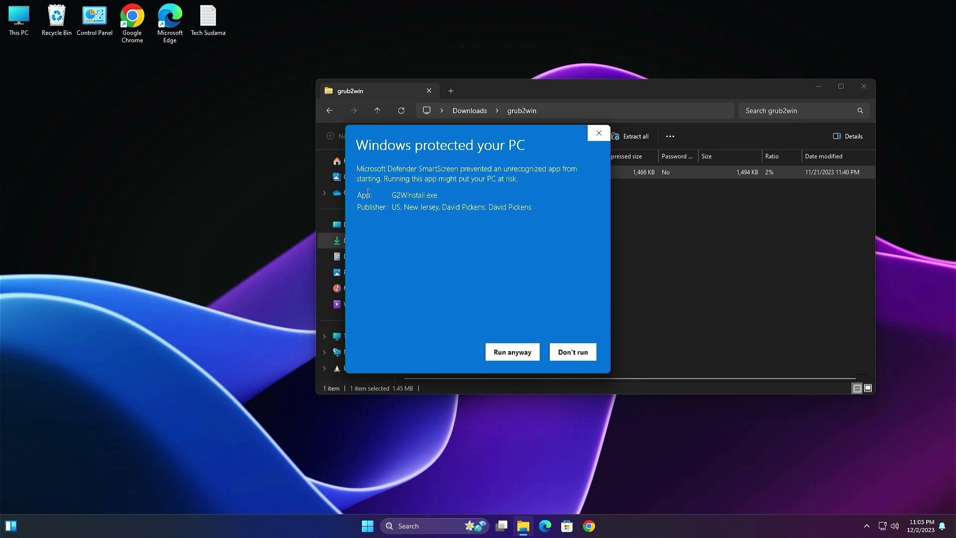
{"action": "left_click", "coordinate": [513, 353]}
{"action": "left_click", "coordinate": [426, 343]}
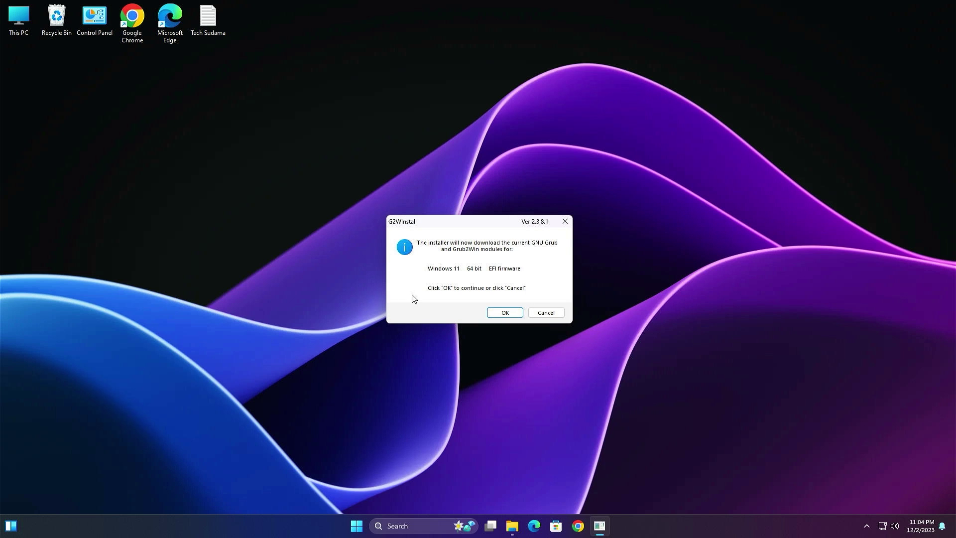
{"action": "left_click", "coordinate": [497, 315]}
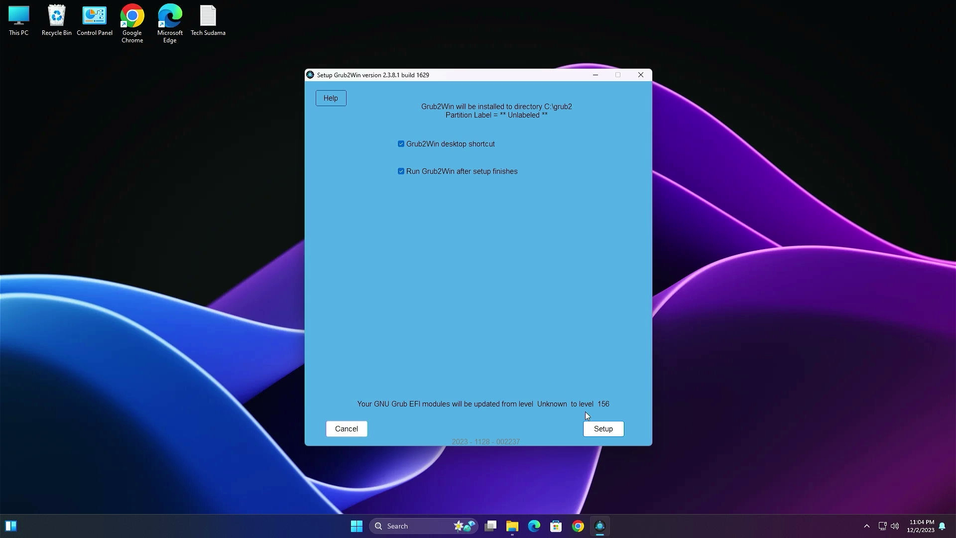
{"action": "left_click", "coordinate": [598, 430]}
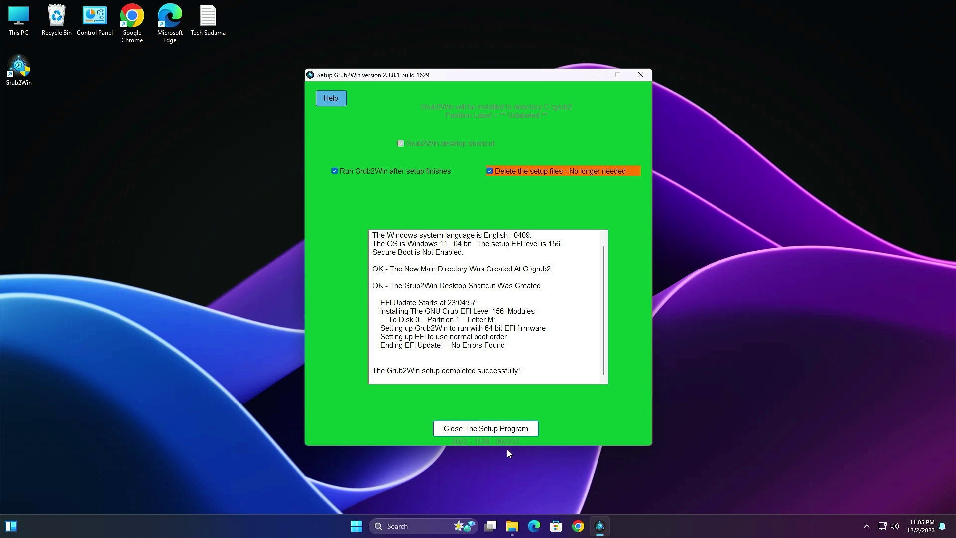
{"action": "left_click", "coordinate": [494, 428]}
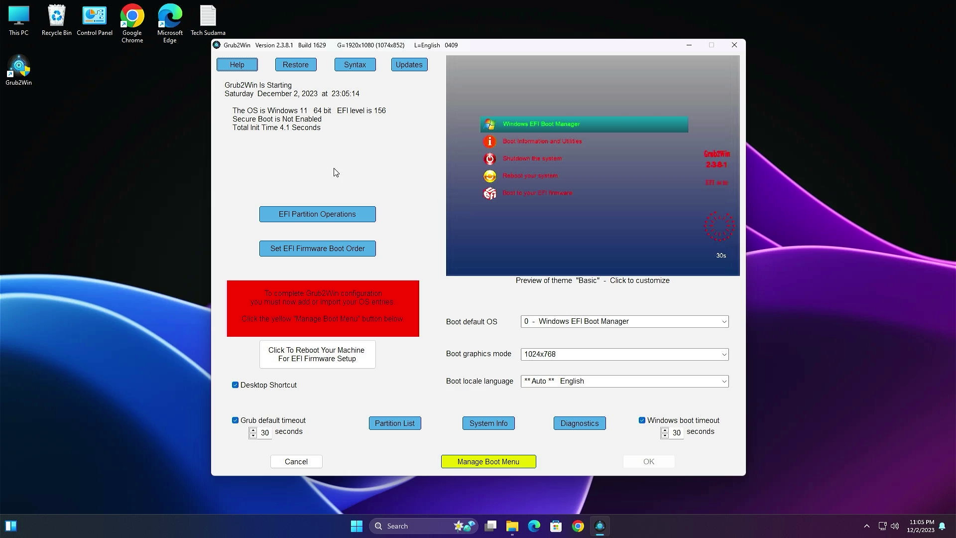
- Set the boot graphics mode to 1920x1080 and add a new boot menu entry
{"action": "left_click", "coordinate": [725, 354]}
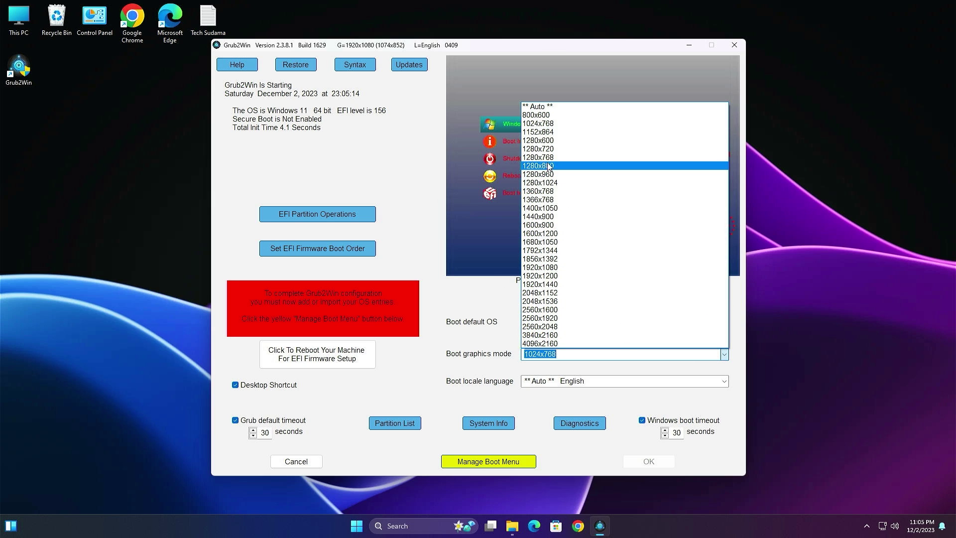
{"action": "left_click", "coordinate": [597, 267]}
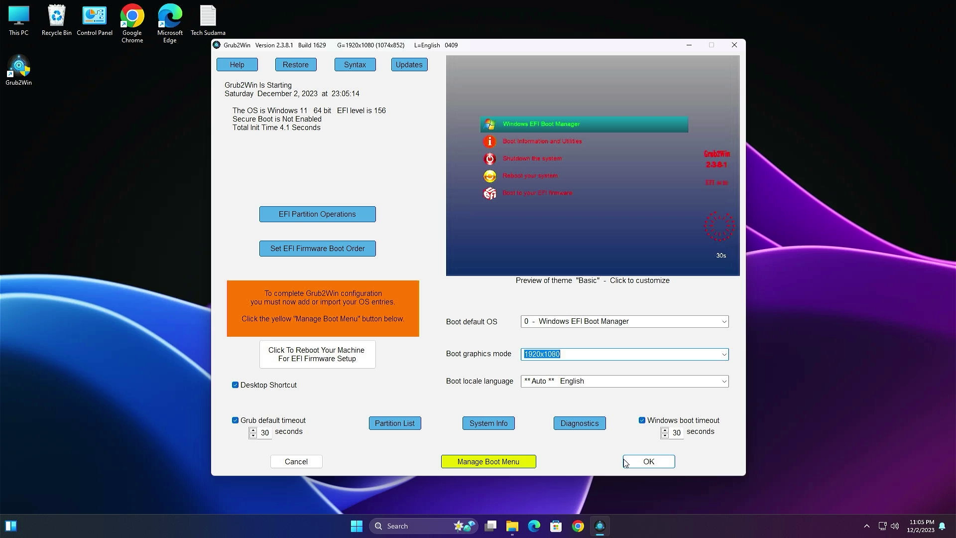
{"action": "left_click", "coordinate": [490, 462]}
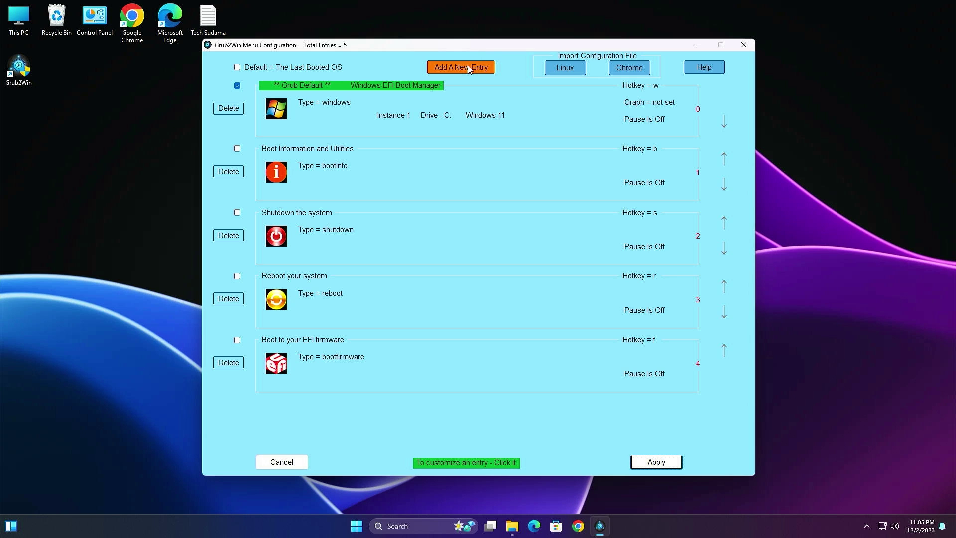
{"action": "left_click", "coordinate": [466, 67]}
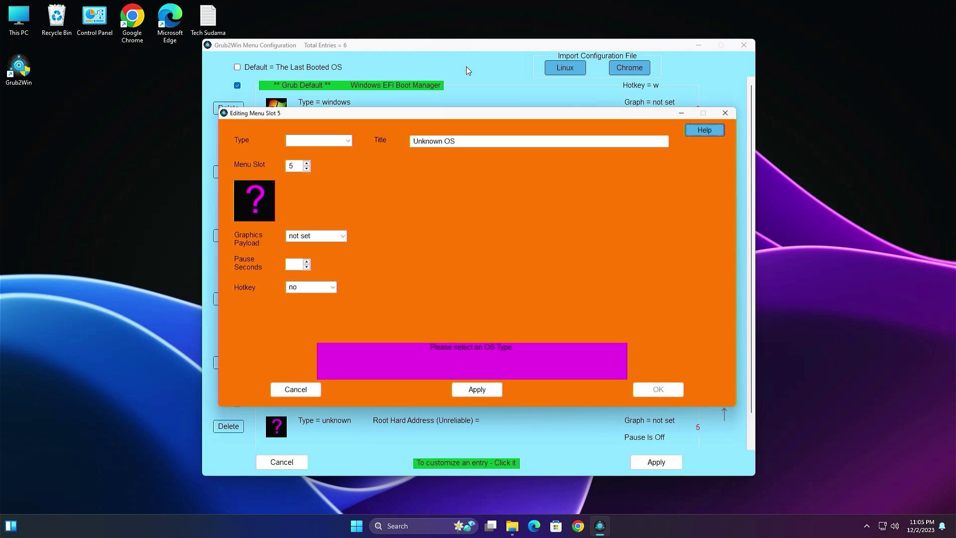
- Make the new entry a submenu titled 'ChromeOS' with a 1920x1080 graphics payload
{"action": "left_click", "coordinate": [345, 137]}
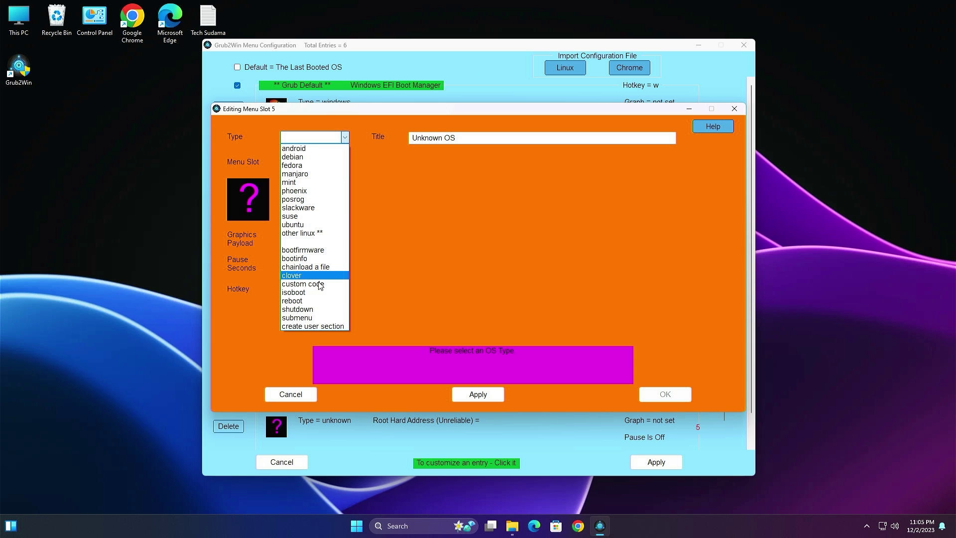
{"action": "left_click", "coordinate": [314, 319]}
{"action": "key", "text": "Tab"}
{"action": "type", "text": "ChromeOS"}
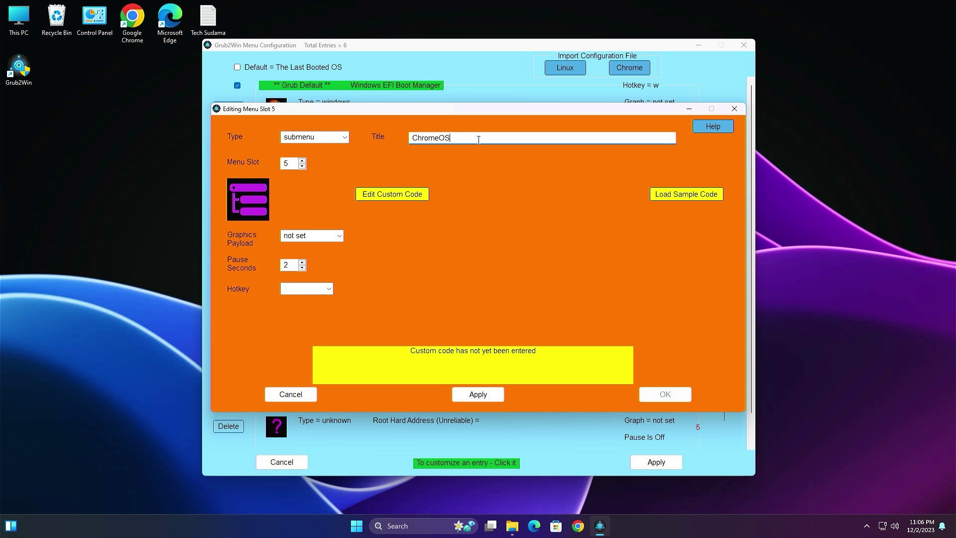
{"action": "left_click", "coordinate": [339, 236]}
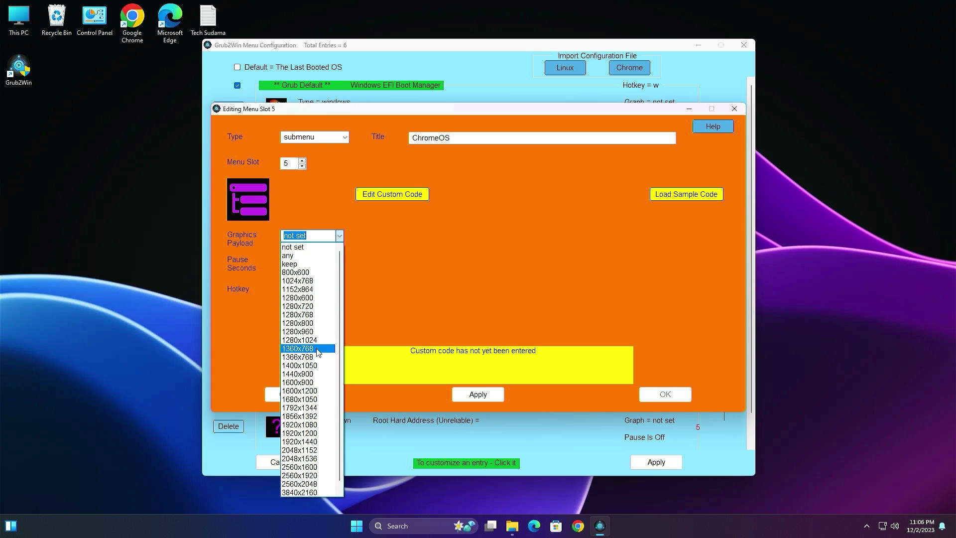
{"action": "left_click", "coordinate": [299, 424]}
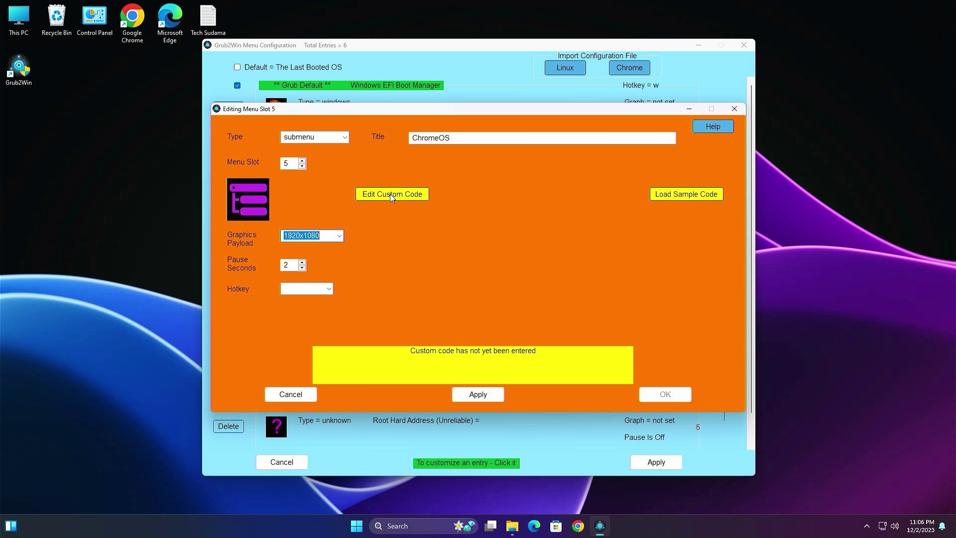
- Paste the Brunch boot code into the ChromeOS entry's custom code file and save it
{"action": "left_click", "coordinate": [389, 195]}
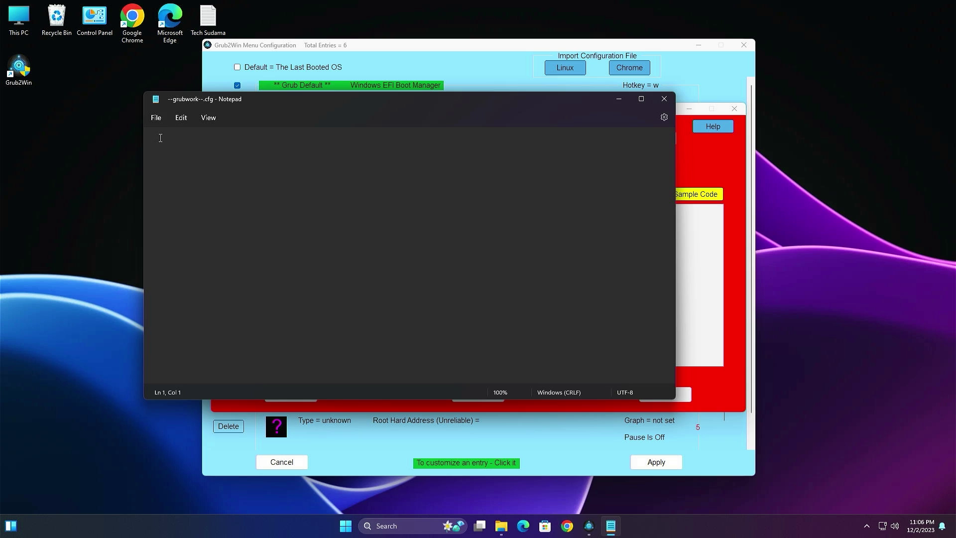
{"action": "right_click", "coordinate": [168, 146]}
{"action": "left_click", "coordinate": [178, 210]}
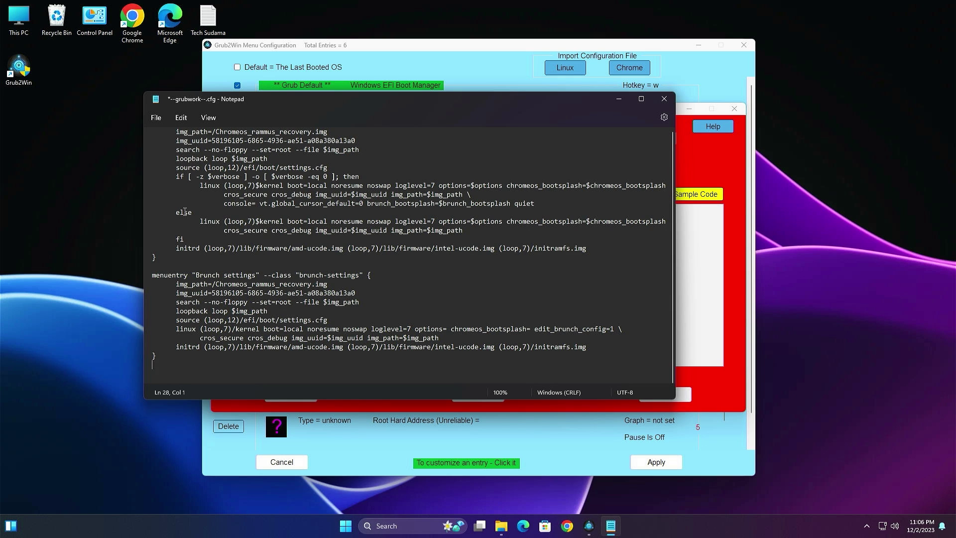
{"action": "left_click", "coordinate": [664, 99]}
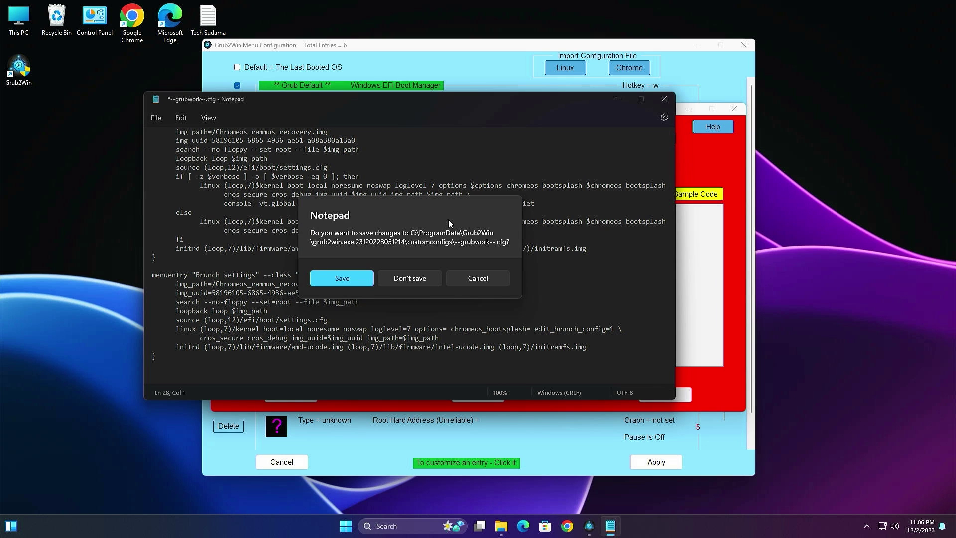
{"action": "left_click", "coordinate": [343, 279]}
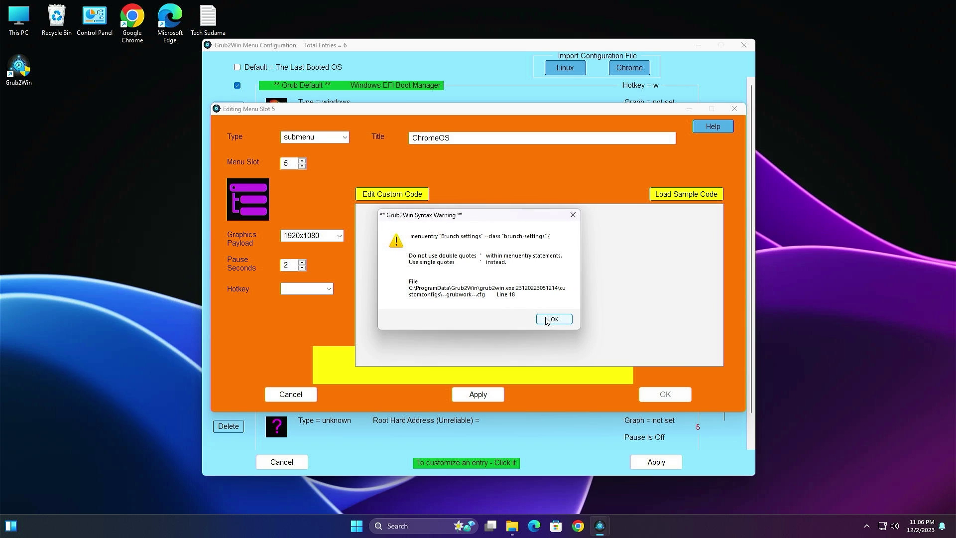
- Pass the syntax check, apply the ChromeOS entry and updated boot menu, and close Grub2Win
{"action": "left_click", "coordinate": [553, 319]}
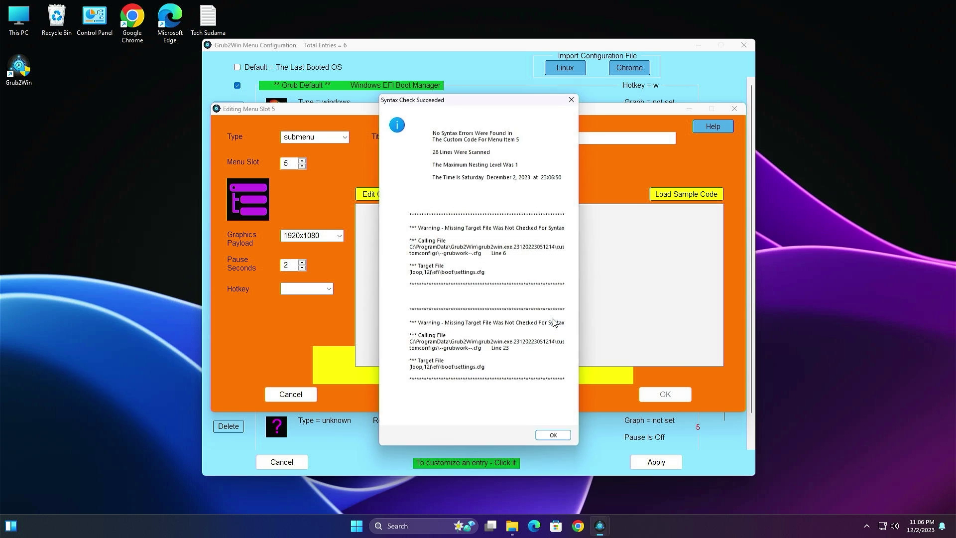
{"action": "left_click", "coordinate": [559, 440]}
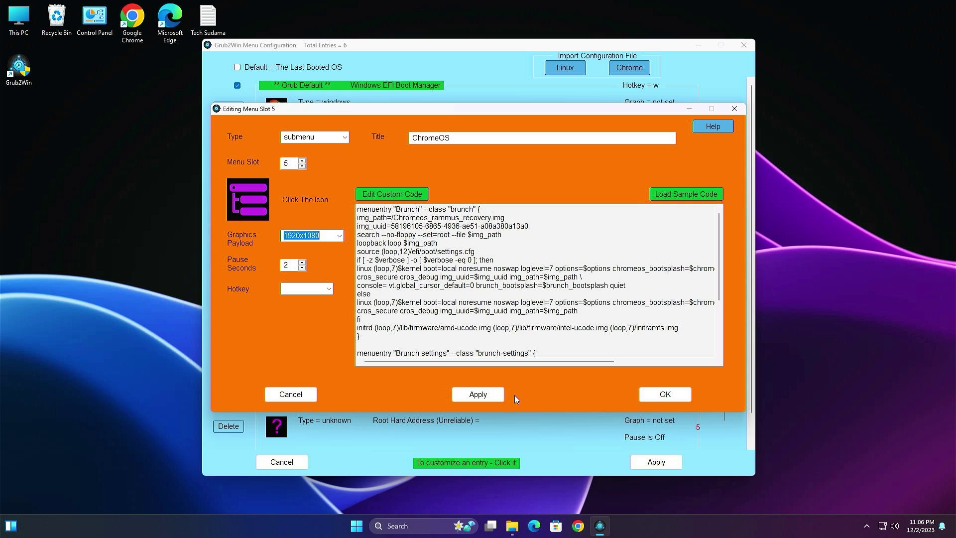
{"action": "left_click", "coordinate": [496, 395]}
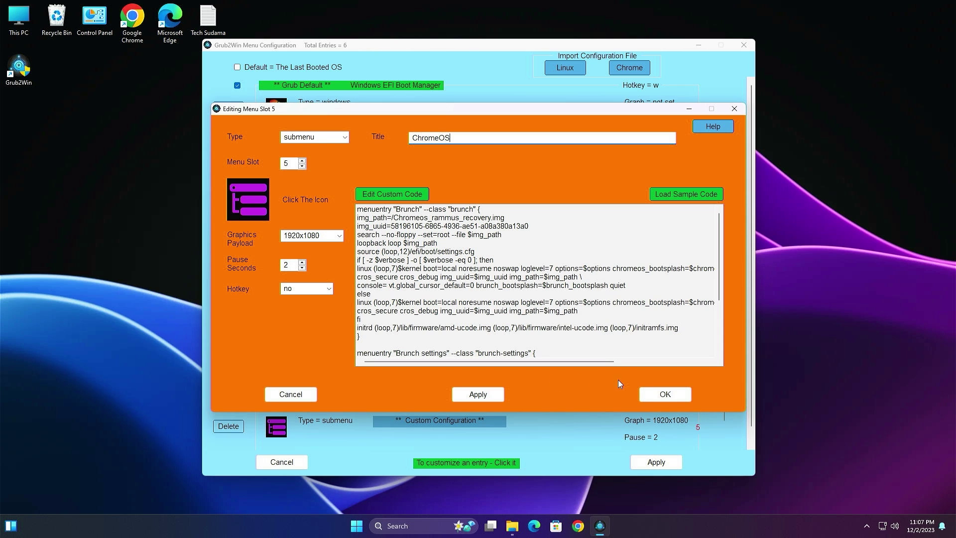
{"action": "left_click", "coordinate": [657, 394]}
{"action": "left_click", "coordinate": [652, 462]}
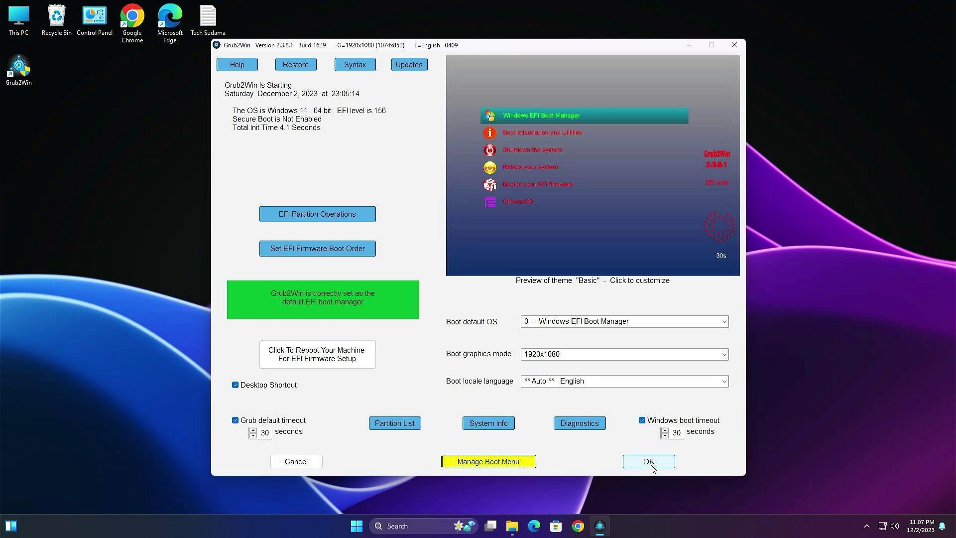
{"action": "left_click", "coordinate": [635, 463]}
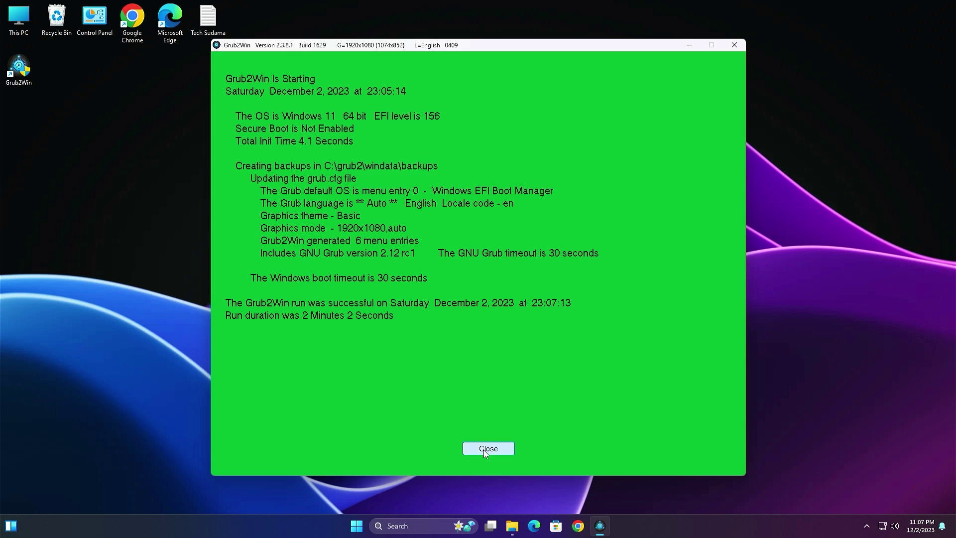
{"action": "left_click", "coordinate": [483, 449]}
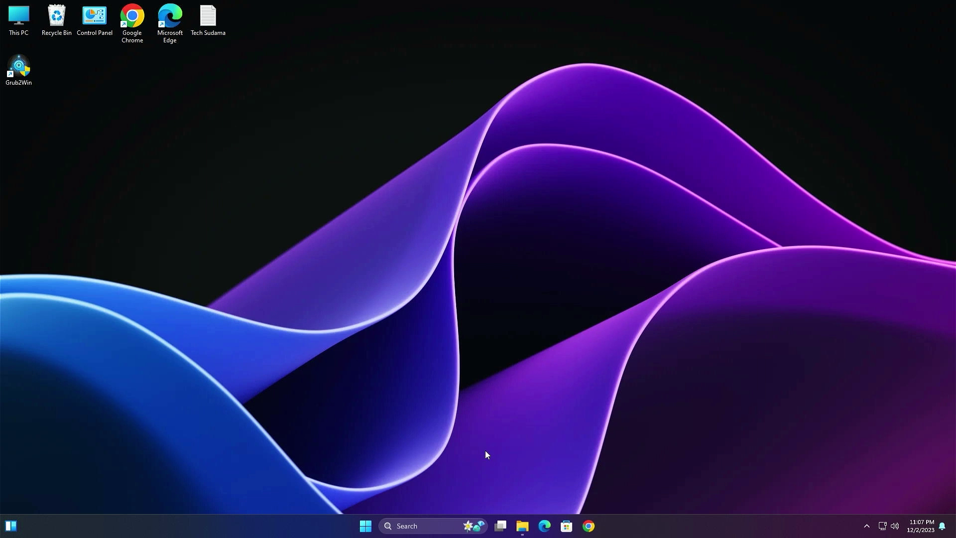
- Restart and boot the Brunch option from the ChromeOS submenu in the Grub2Win menu
{"action": "left_click", "coordinate": [369, 526]}
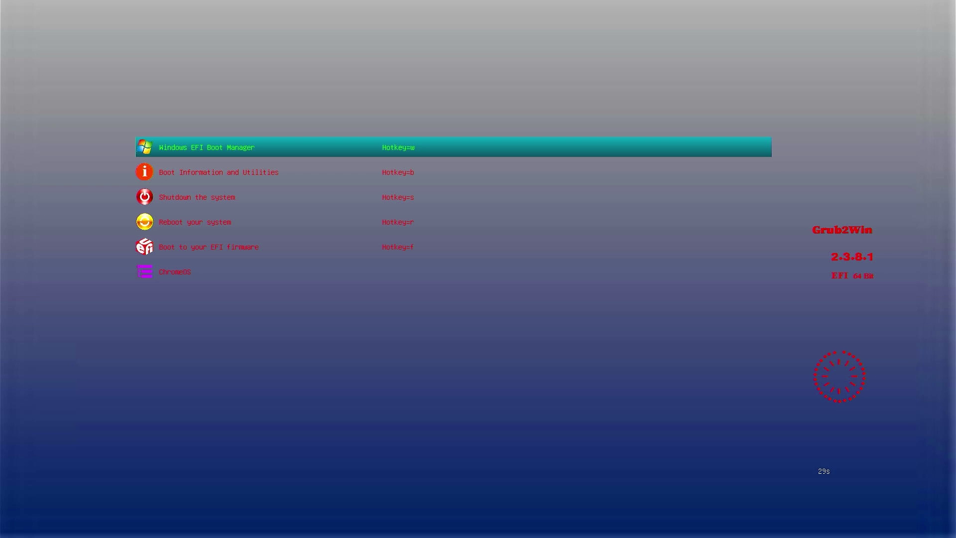
{"action": "key", "text": "Down"}
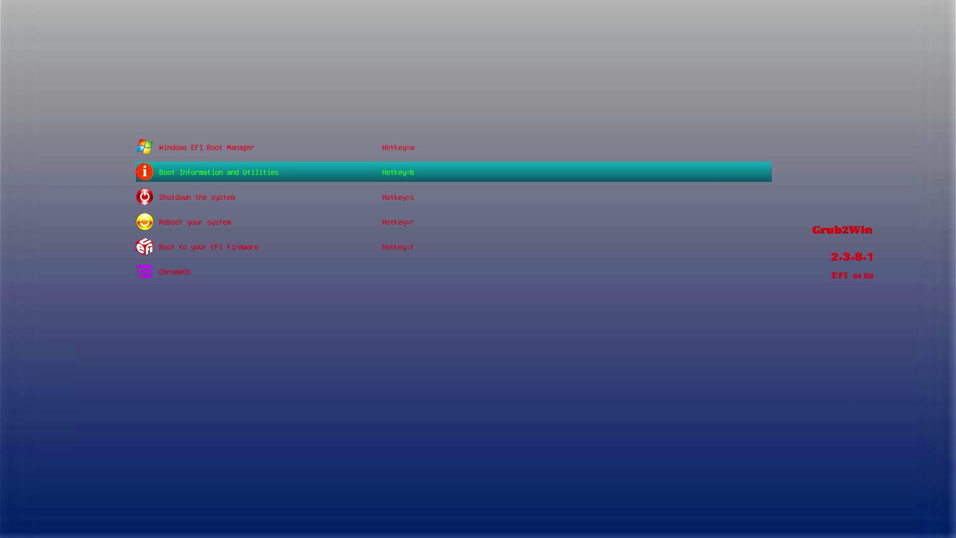
{"action": "key", "text": "Down"}
{"action": "key", "text": "Down"}
{"action": "key", "text": "Down"}
{"action": "key", "text": "Down"}
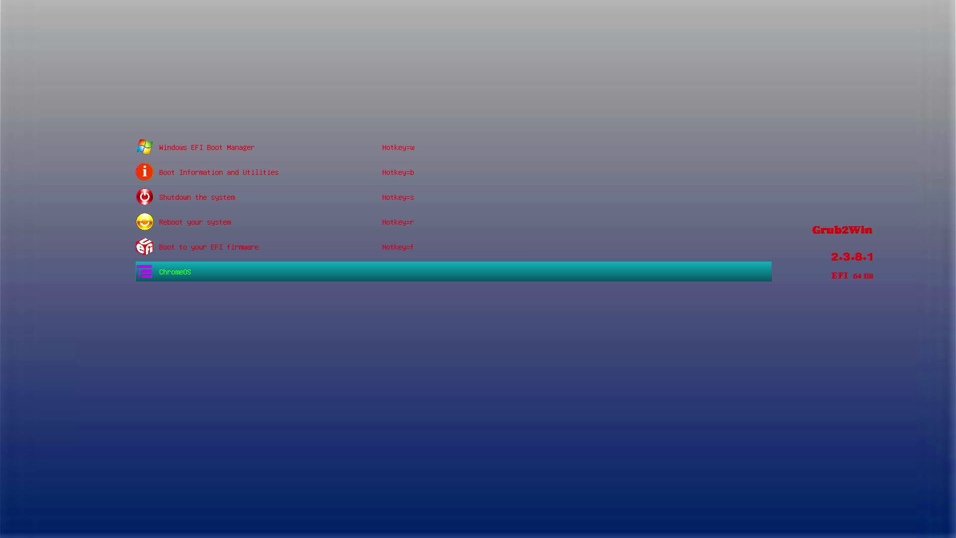
{"action": "key", "text": "Down"}
{"action": "key", "text": "Down"}
{"action": "key", "text": "Up"}
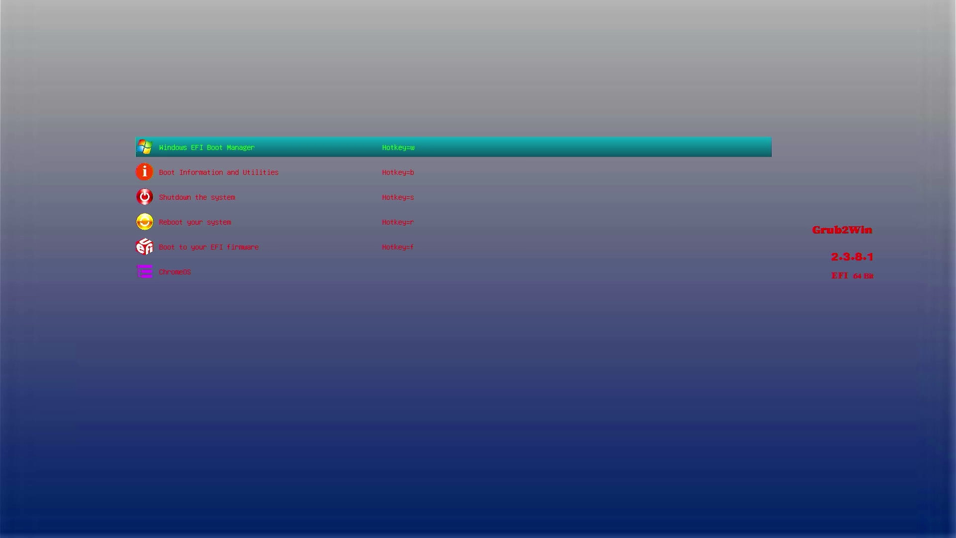
{"action": "key", "text": "Down"}
{"action": "key", "text": "Down"}
{"action": "key", "text": "Down"}
{"action": "key", "text": "Down"}
{"action": "key", "text": "Down"}
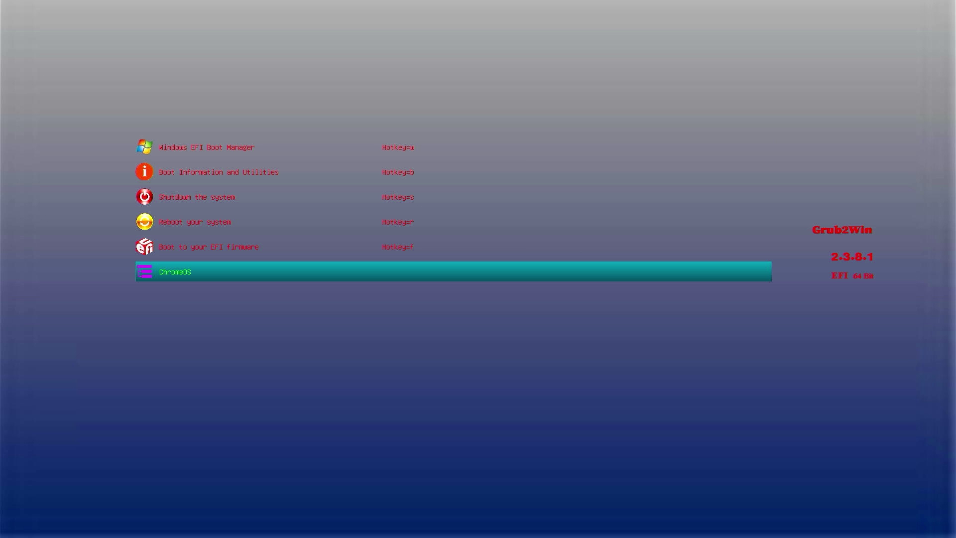
{"action": "key", "text": "Return"}
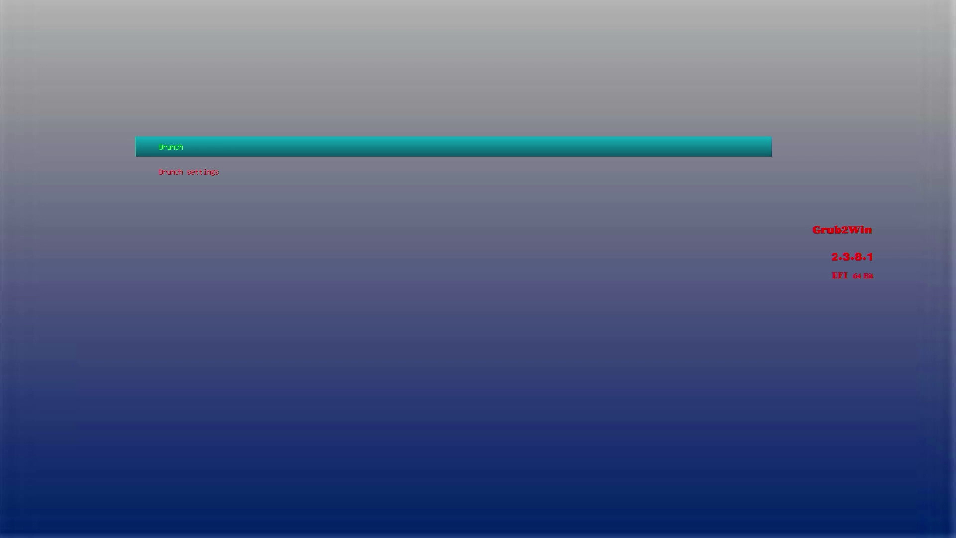
{"action": "key", "text": "Return"}
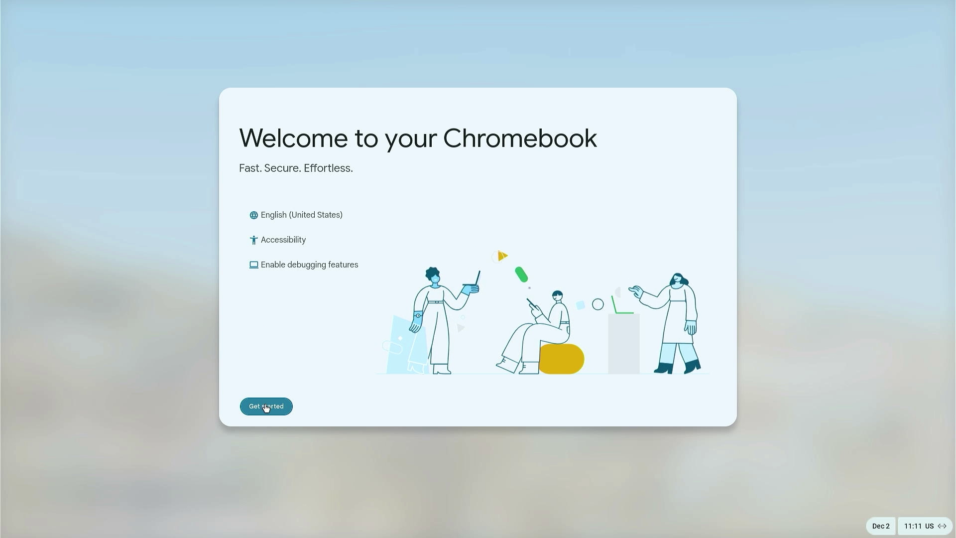
- Run ChromeOS setup for personal use, accepting terms and sync, keeping display size and Auto theme
{"action": "left_click", "coordinate": [266, 406]}
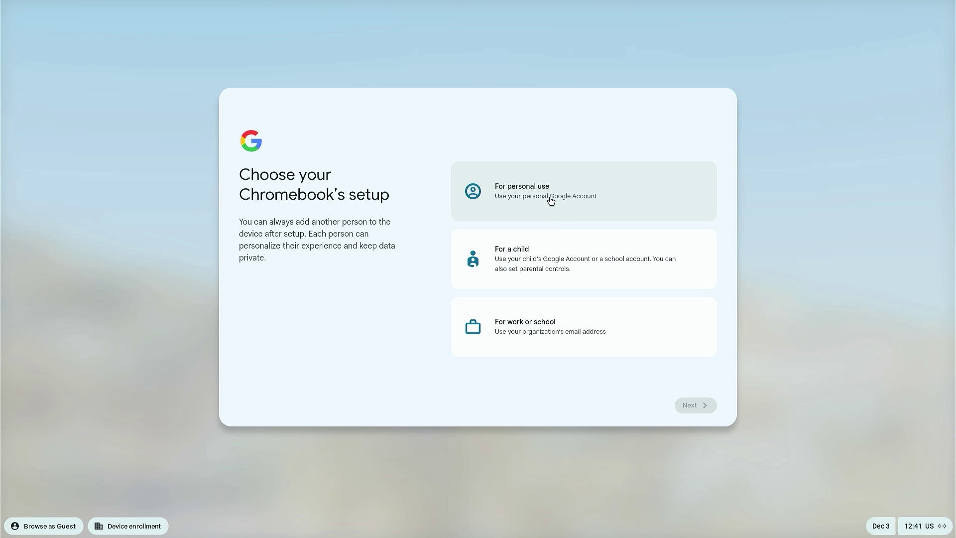
{"action": "left_click", "coordinate": [540, 202]}
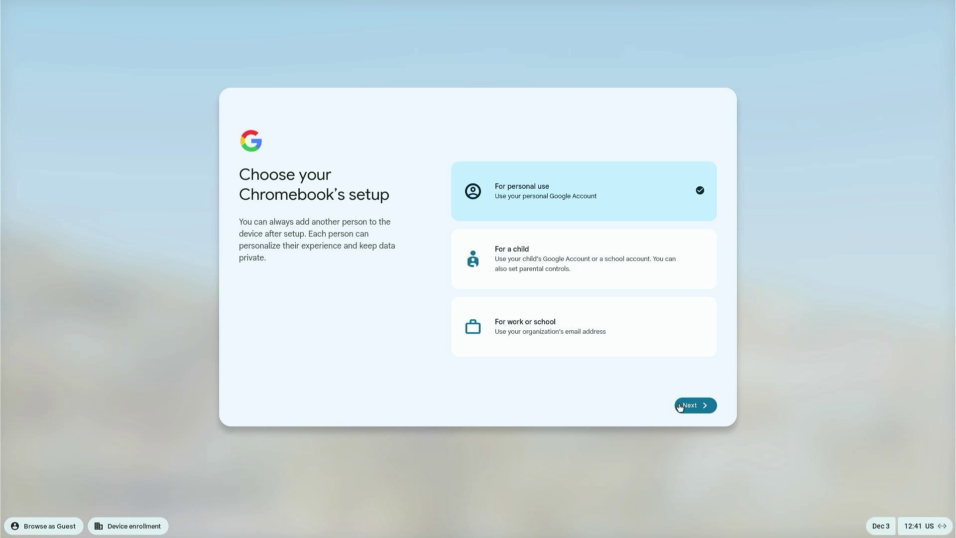
{"action": "left_click", "coordinate": [694, 405]}
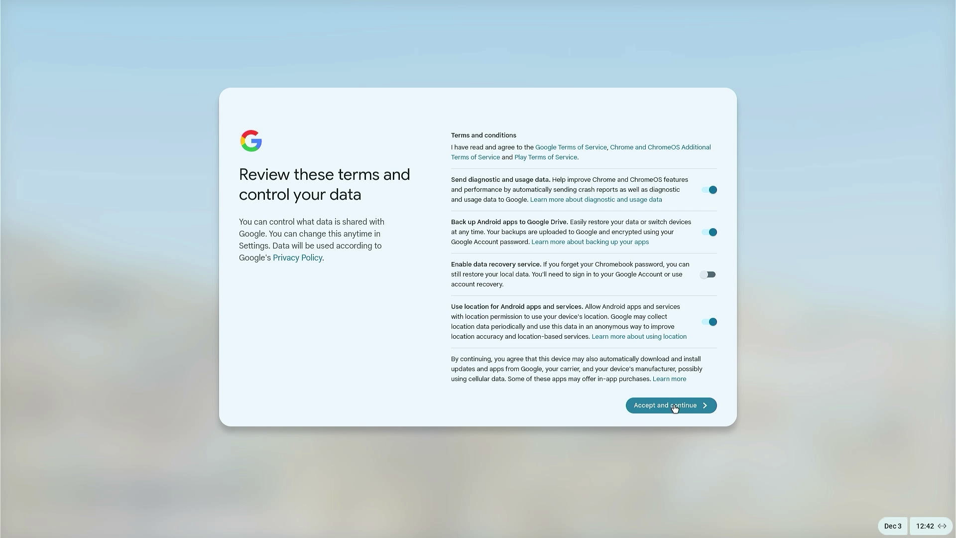
{"action": "left_click", "coordinate": [675, 406]}
{"action": "left_click", "coordinate": [675, 406]}
{"action": "left_click", "coordinate": [663, 409]}
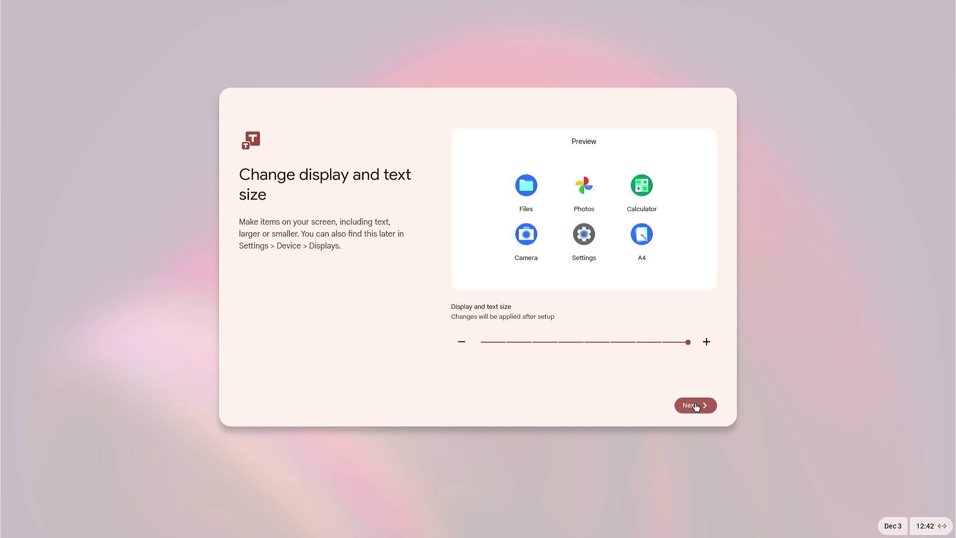
{"action": "left_click", "coordinate": [695, 405]}
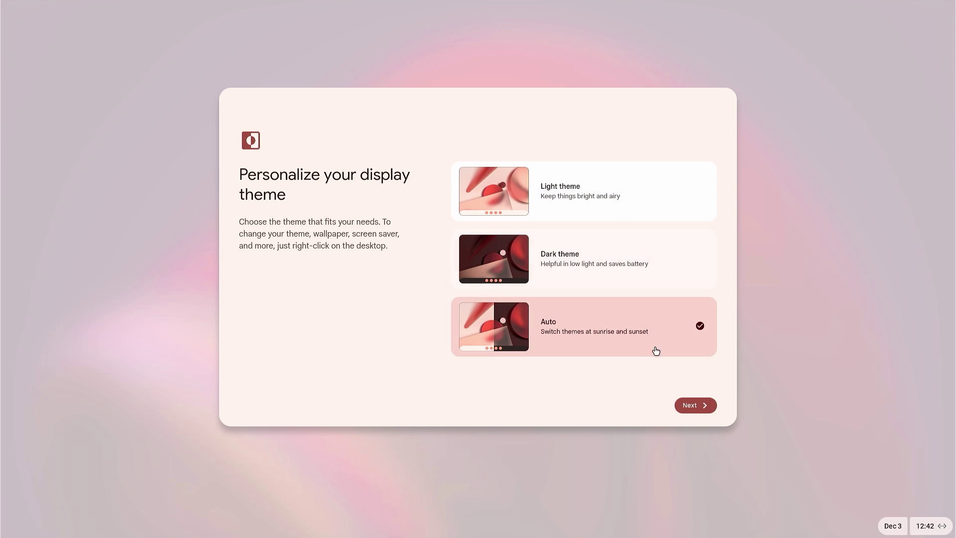
{"action": "left_click", "coordinate": [704, 406]}
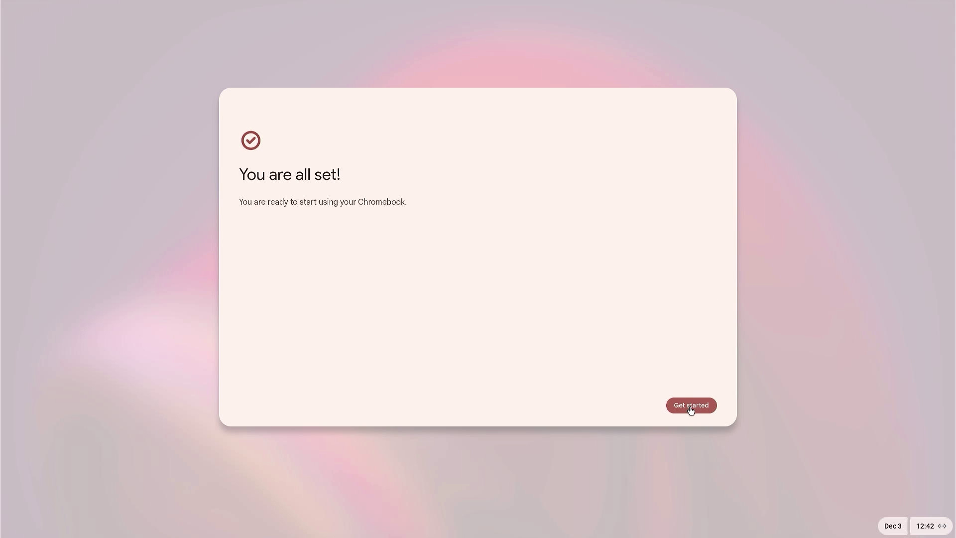
{"action": "left_click", "coordinate": [691, 406]}
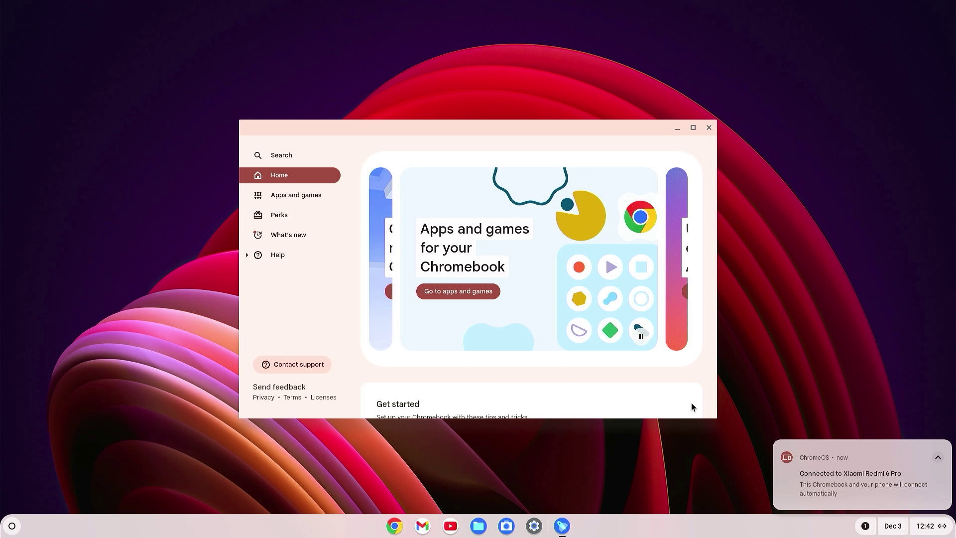
- Close the Explore window, then launch Google TV and the Play Store from the Launcher
{"action": "left_click", "coordinate": [709, 129]}
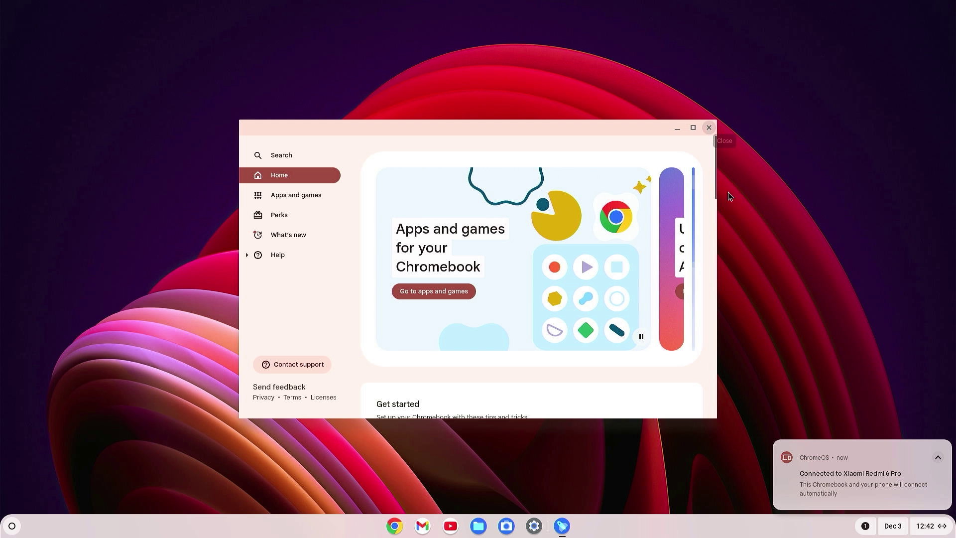
{"action": "left_click", "coordinate": [12, 527]}
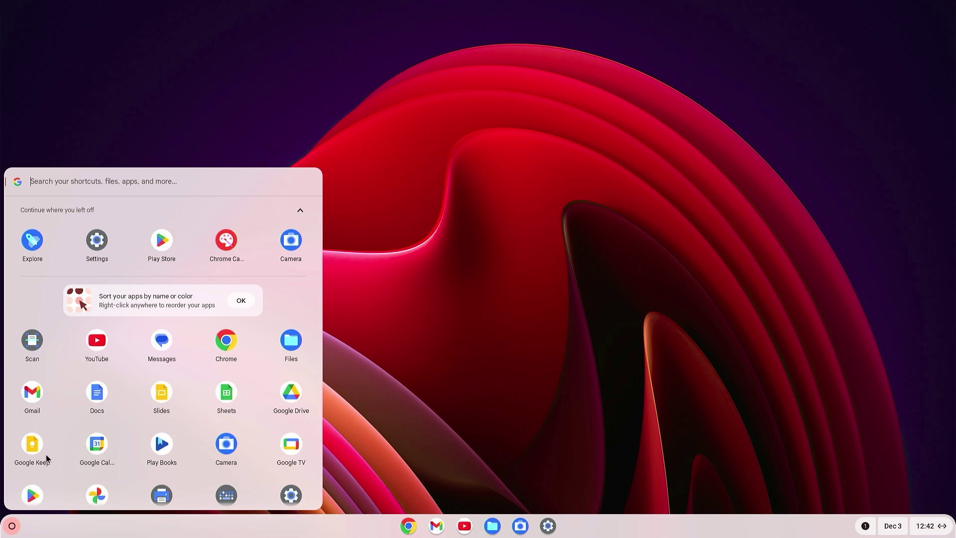
{"action": "scroll", "coordinate": [46, 476], "scroll_direction": "down", "scroll_amount": 1}
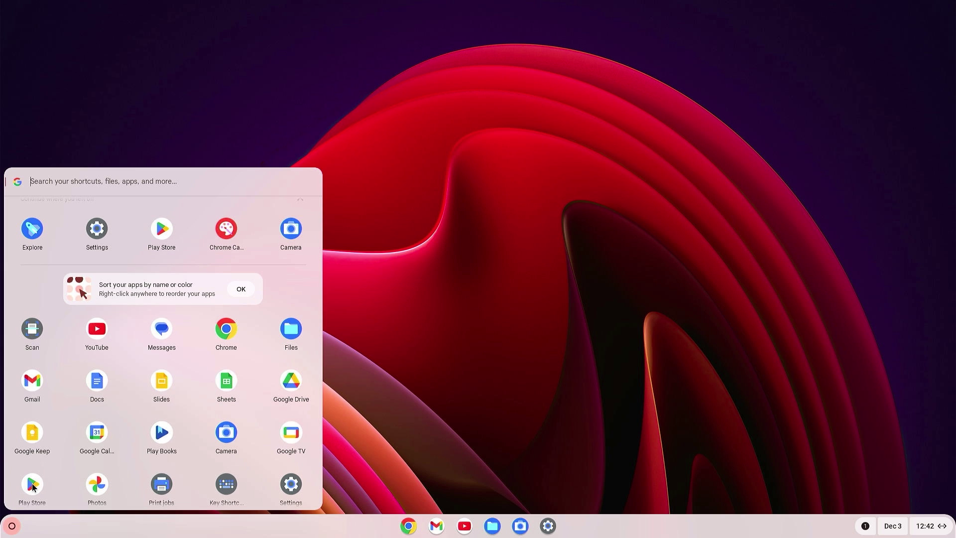
{"action": "scroll", "coordinate": [33, 483], "scroll_direction": "down", "scroll_amount": 1}
{"action": "left_click", "coordinate": [33, 482]}
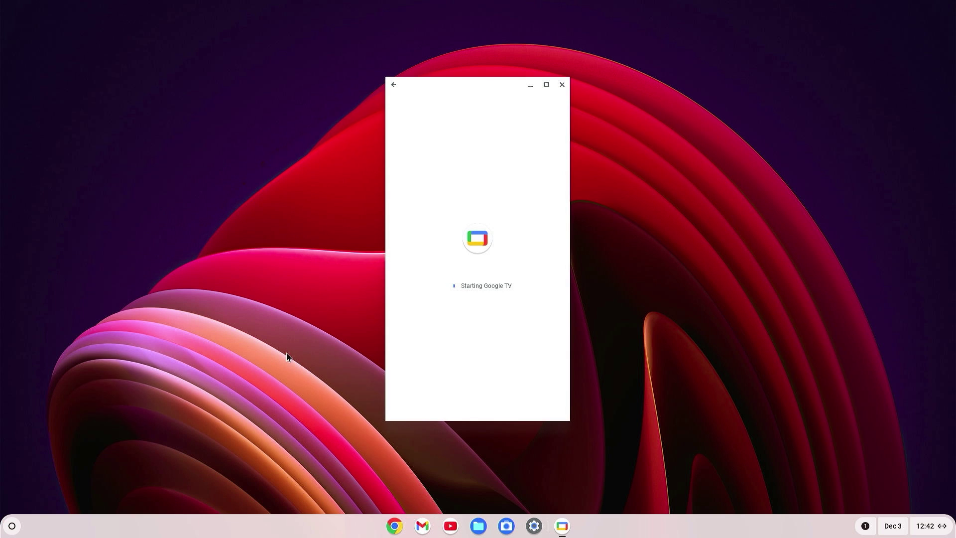
{"action": "key", "text": "super"}
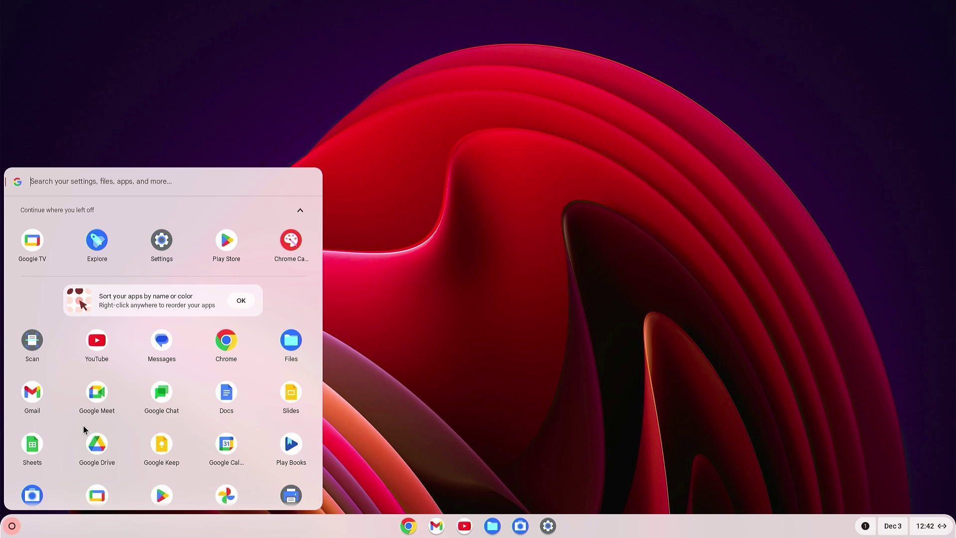
{"action": "left_click", "coordinate": [227, 242]}
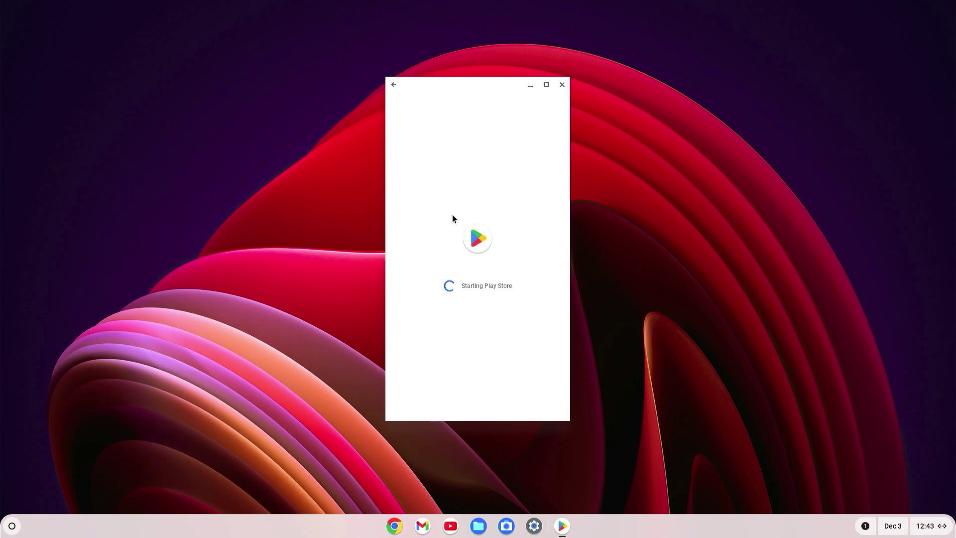